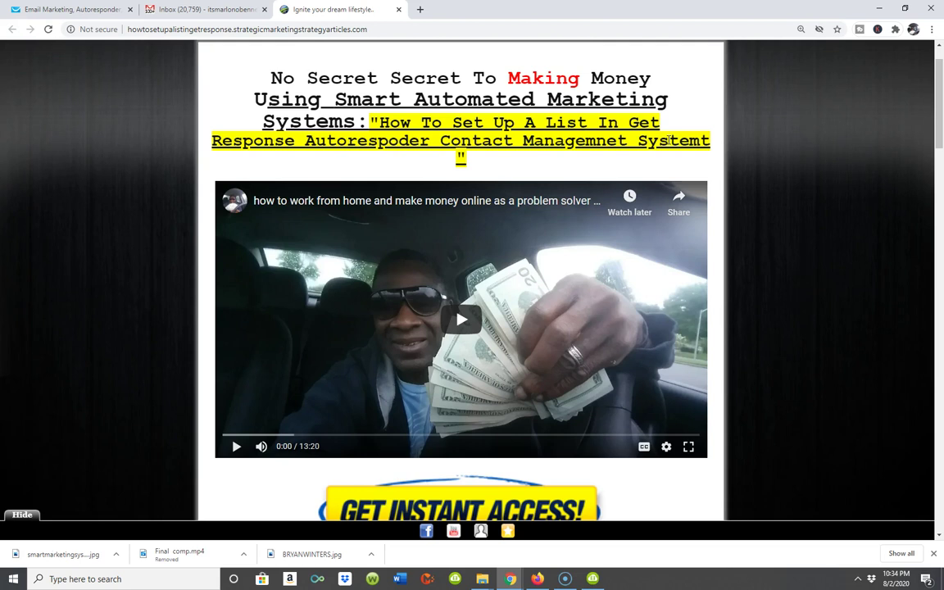
- Leave the sales landing page via GET INSTANT ACCESS to reach the GetResponse dashboard
{"action": "scroll", "coordinate": [648, 189], "scroll_direction": "down", "scroll_amount": 3}
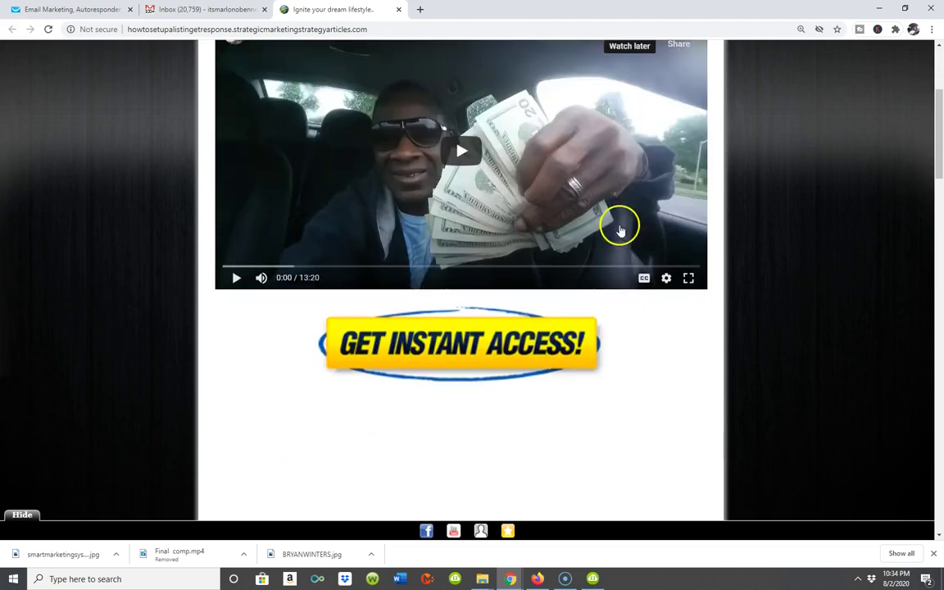
{"action": "left_click", "coordinate": [467, 348]}
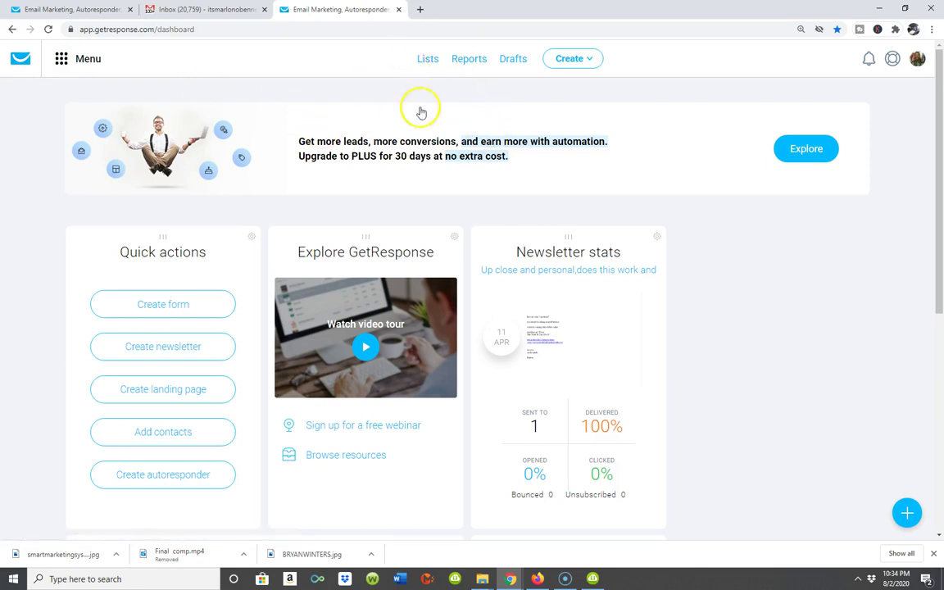
- Open the Lists overview (1580 contacts total), briefly checking the Create dropdown options
{"action": "left_click", "coordinate": [437, 65]}
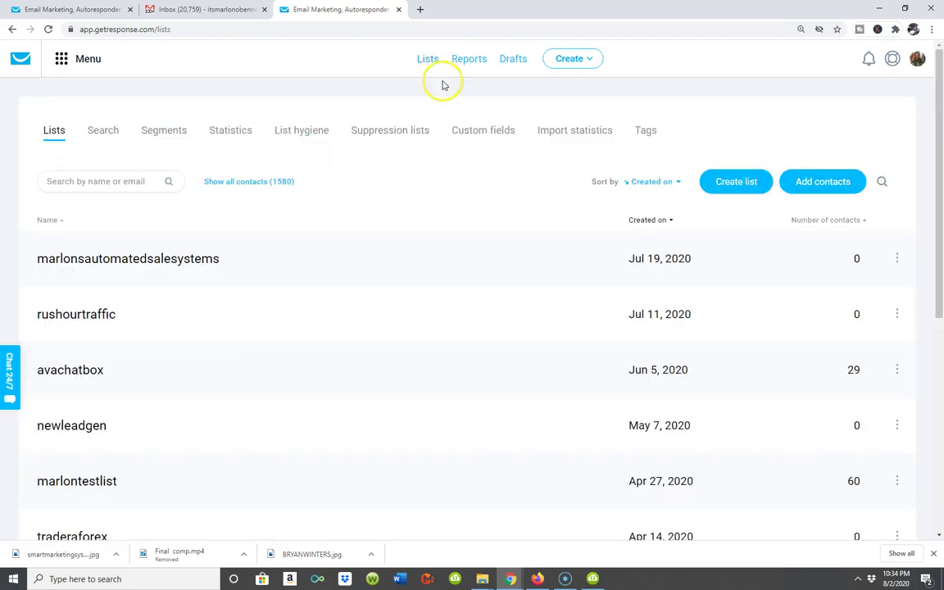
{"action": "scroll", "coordinate": [317, 150], "scroll_direction": "down", "scroll_amount": 1}
{"action": "scroll", "coordinate": [316, 150], "scroll_direction": "up", "scroll_amount": 1}
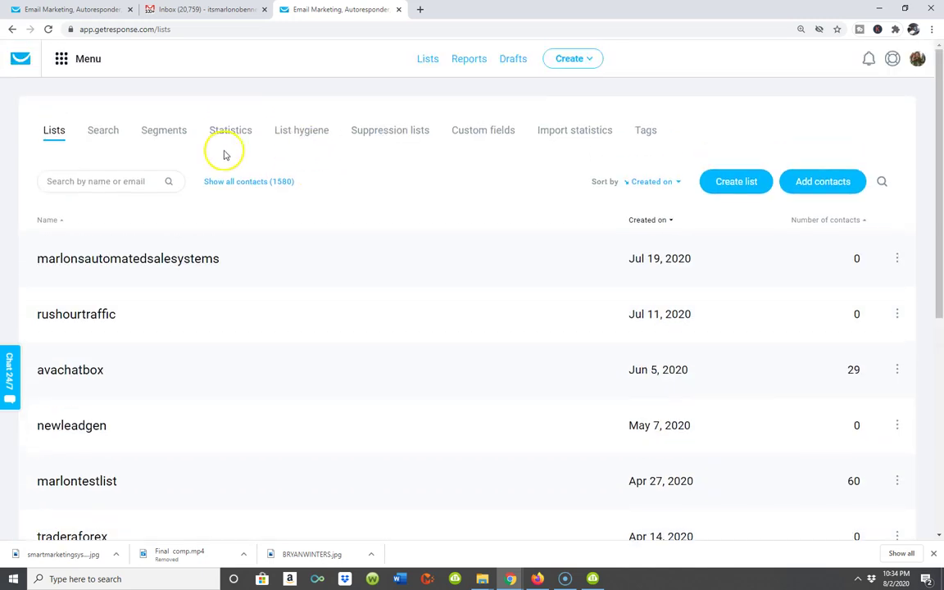
{"action": "left_click", "coordinate": [570, 63]}
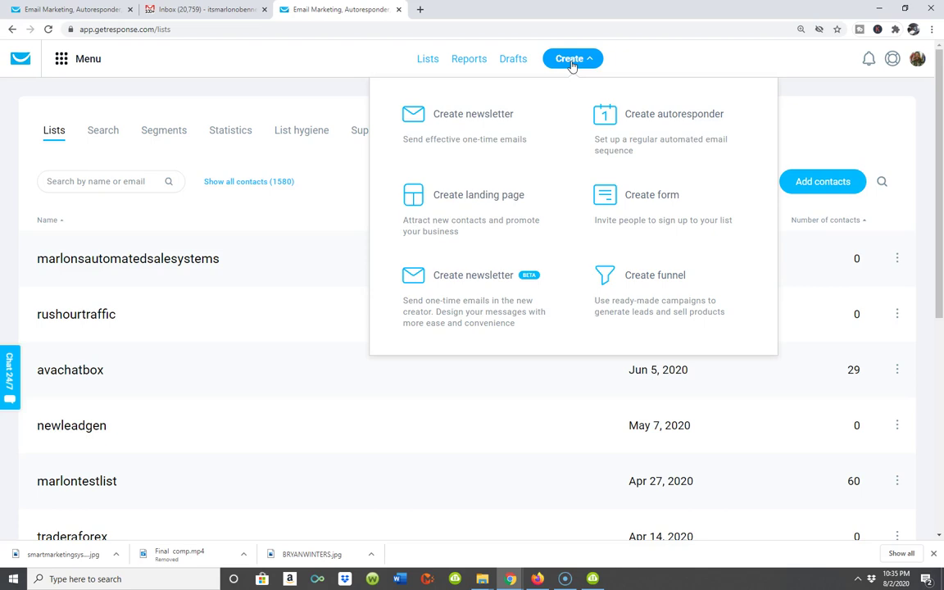
{"action": "left_click", "coordinate": [572, 63]}
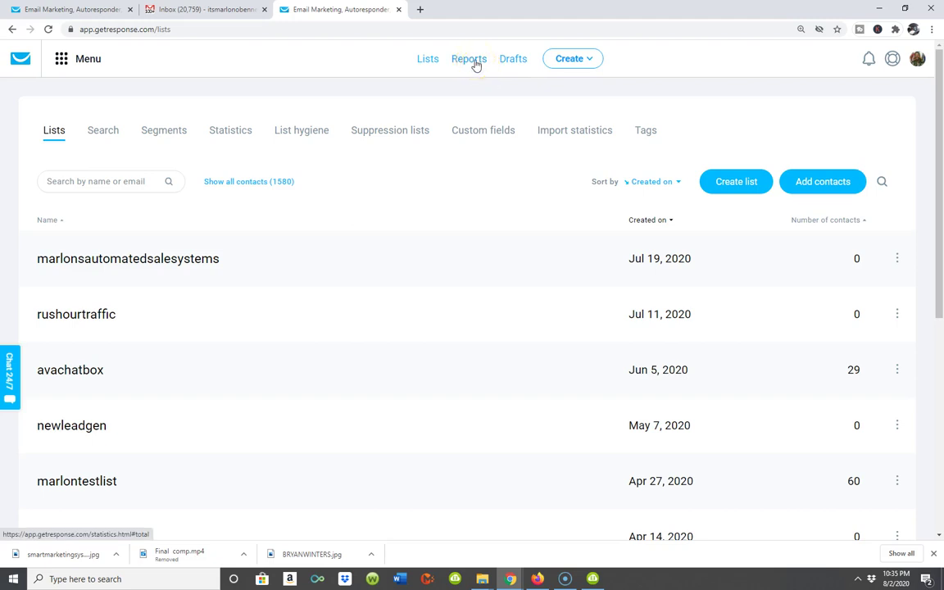
{"action": "left_click", "coordinate": [428, 66]}
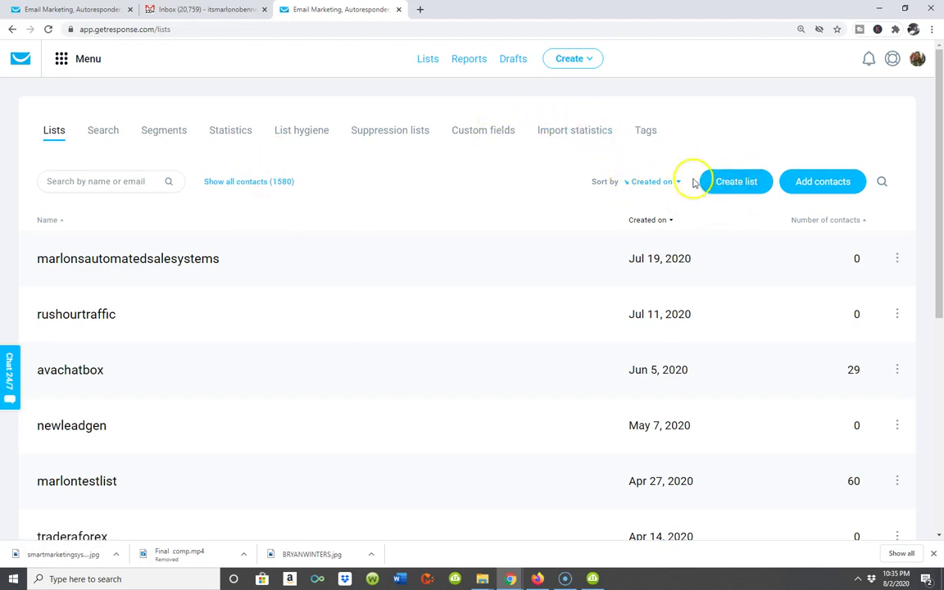
- Start a new contact list and try naming it 'Broadcast'
{"action": "left_click", "coordinate": [737, 184]}
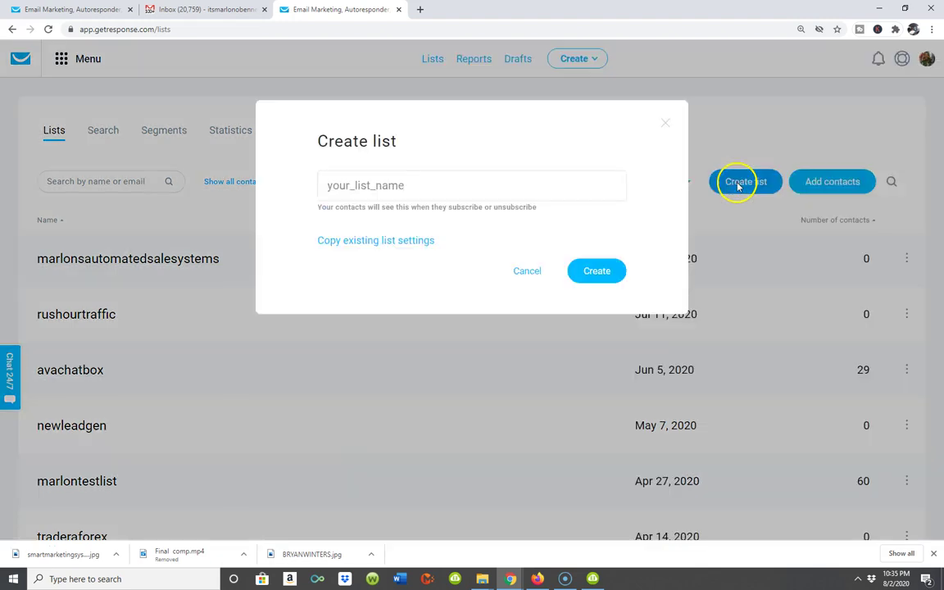
{"action": "left_click", "coordinate": [406, 186]}
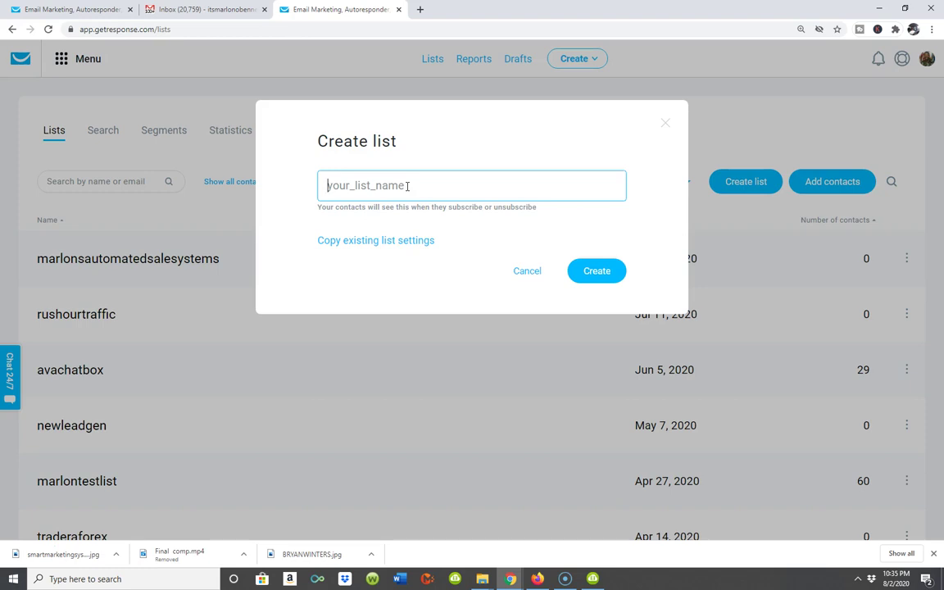
{"action": "type", "text": "Broadcast"}
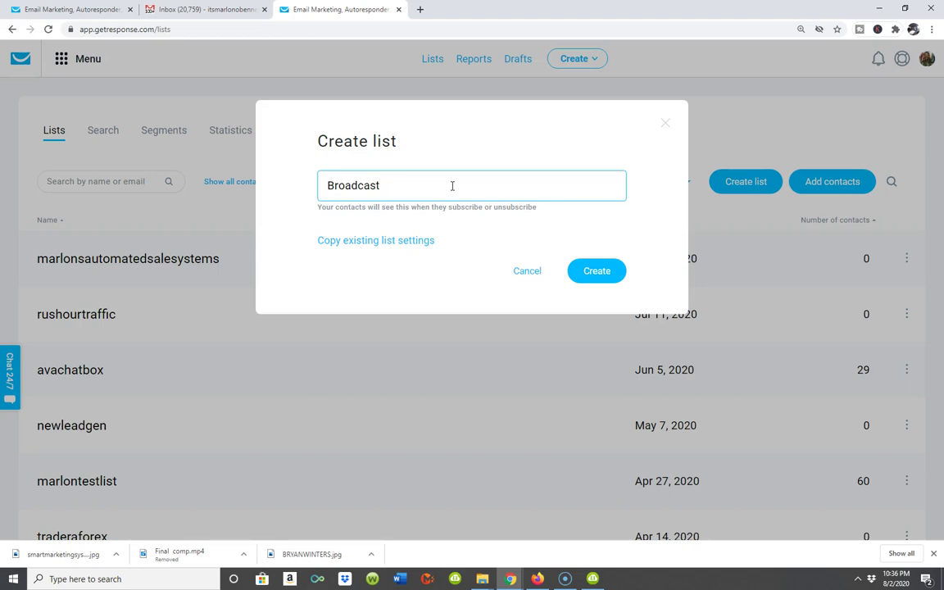
{"action": "left_click", "coordinate": [596, 271]}
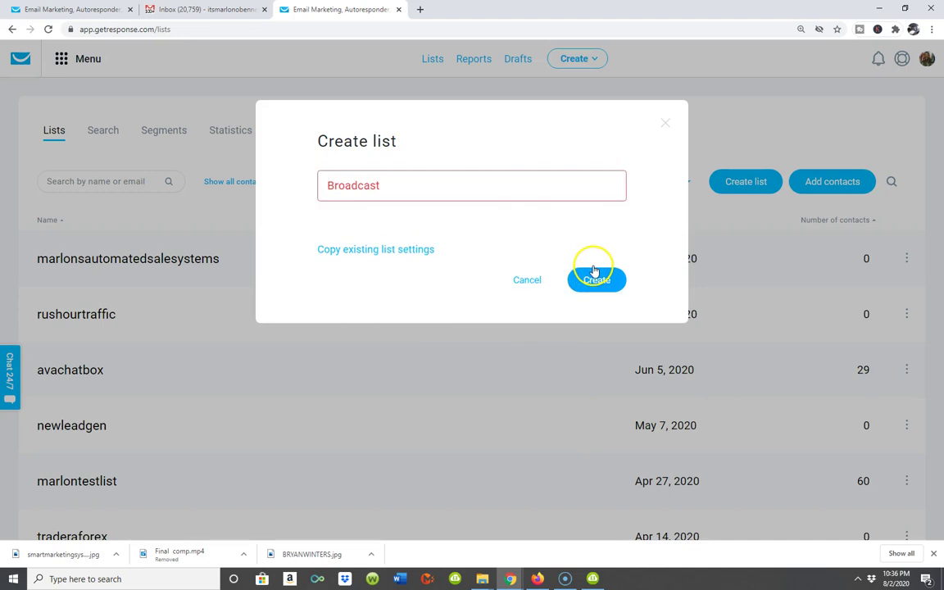
{"action": "left_click", "coordinate": [404, 189]}
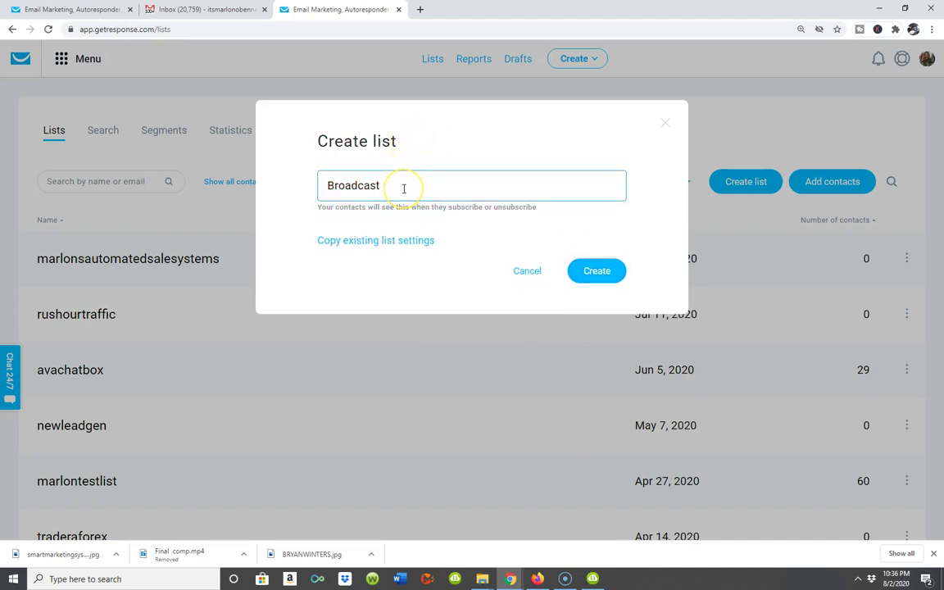
{"action": "key", "text": "BackSpace"}
{"action": "key", "text": "BackSpace"}
{"action": "key", "text": "BackSpace"}
{"action": "key", "text": "BackSpace"}
{"action": "type", "text": "c"}
{"action": "left_click", "coordinate": [596, 271]}
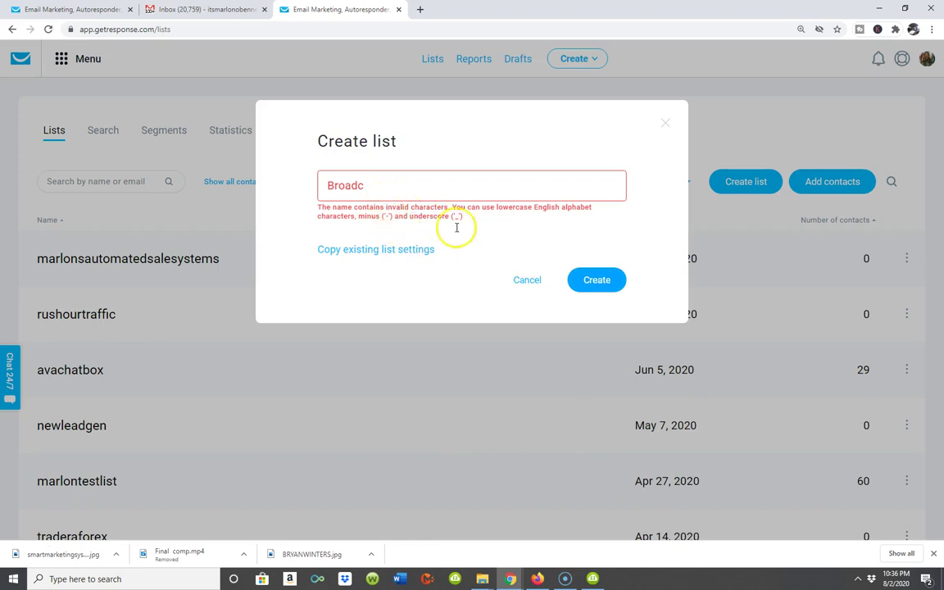
- Change the name to lowercase 'broadcast' and try creating it again
{"action": "left_click", "coordinate": [332, 187]}
{"action": "key", "text": "BackSpace"}
{"action": "type", "text": "B"}
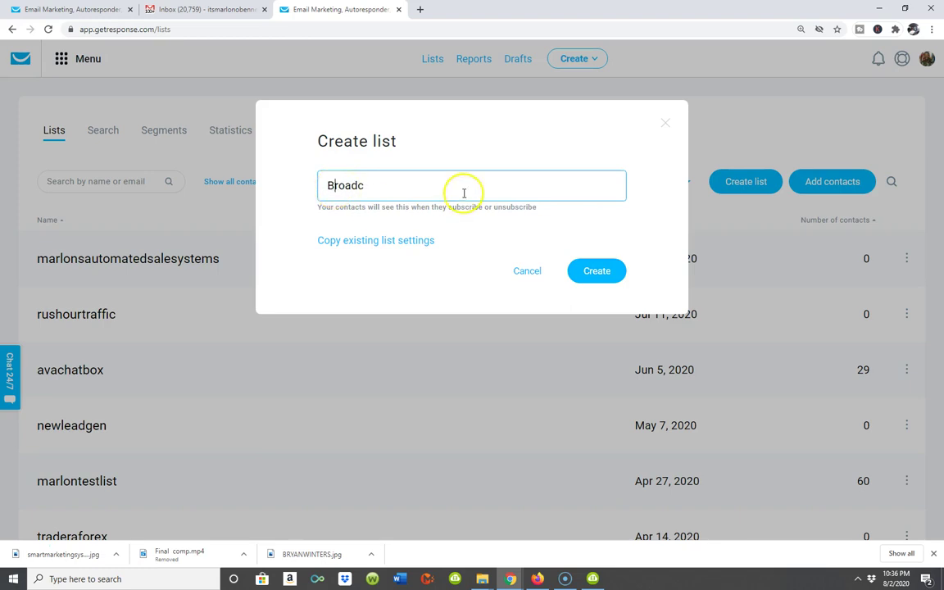
{"action": "key", "text": "BackSpace"}
{"action": "type", "text": "b"}
{"action": "left_click", "coordinate": [374, 187]}
{"action": "type", "text": "ast"}
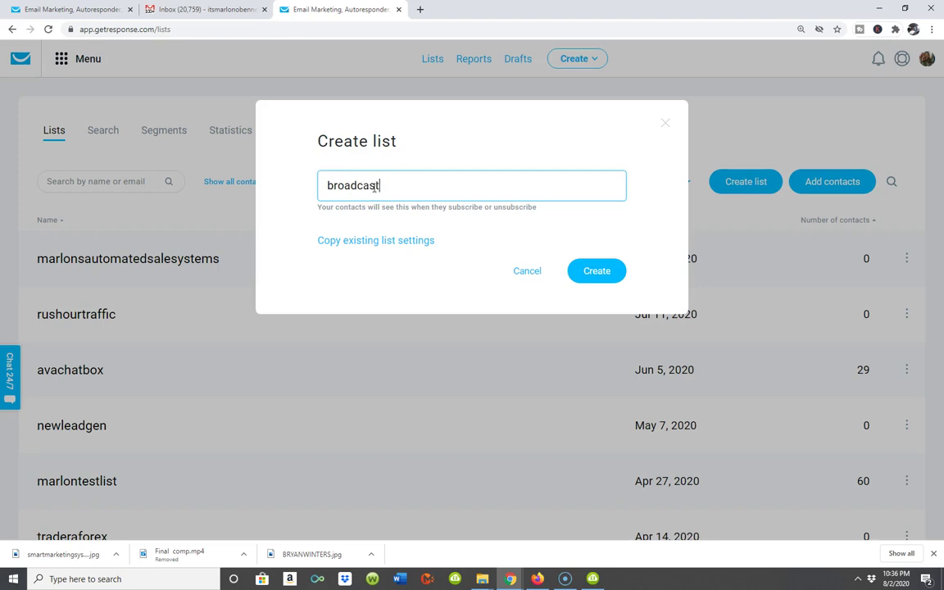
{"action": "left_click", "coordinate": [594, 272]}
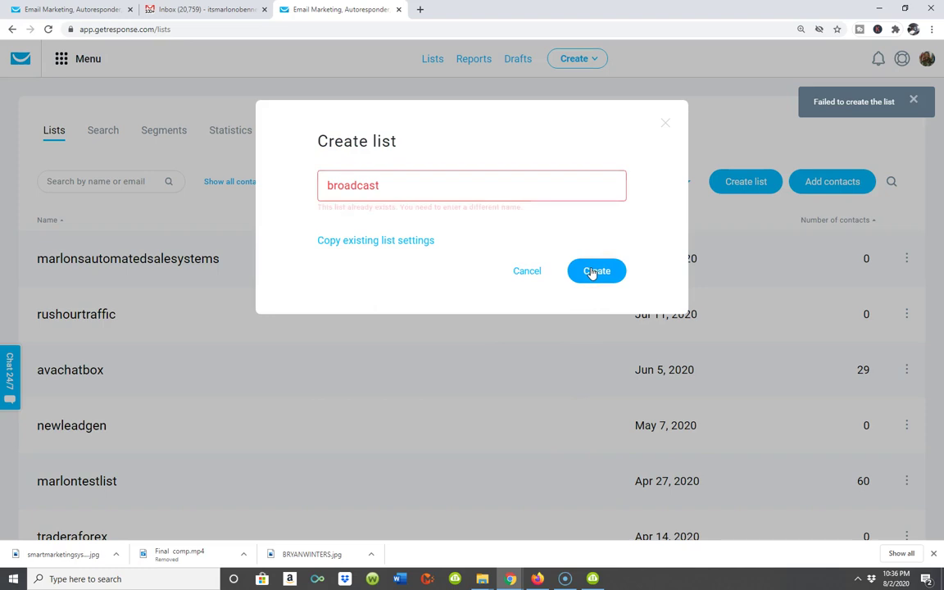
- After 'broadcast2' is rejected as existing, create the list as 'broadcast3'
{"action": "left_click", "coordinate": [386, 186]}
{"action": "type", "text": "2"}
{"action": "left_click", "coordinate": [592, 272]}
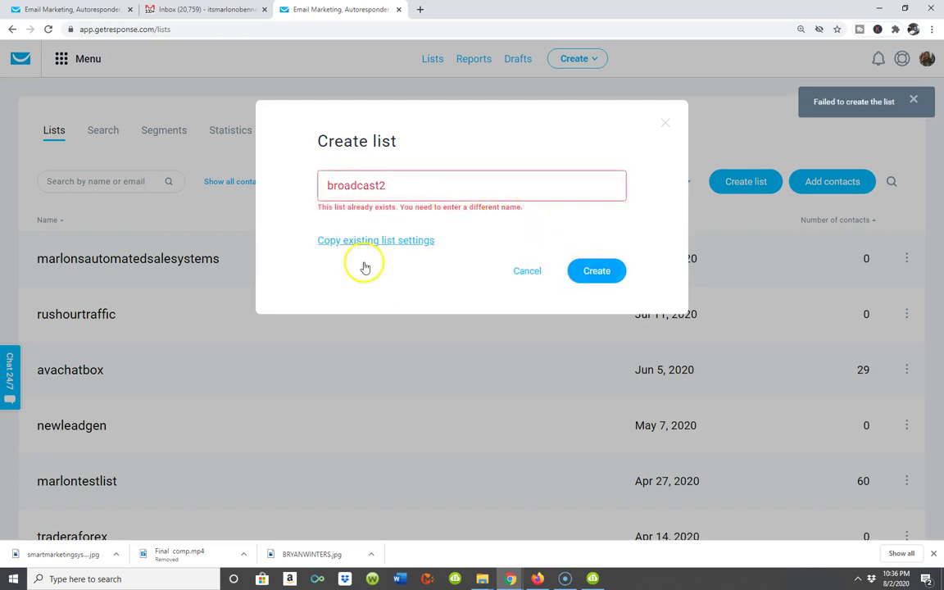
{"action": "left_click", "coordinate": [391, 187]}
{"action": "key", "text": "BackSpace"}
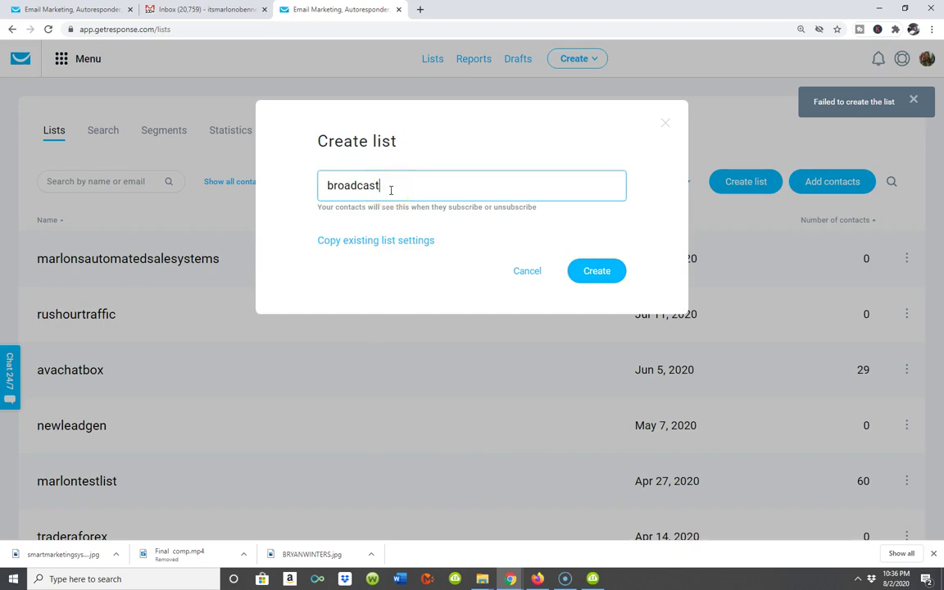
{"action": "type", "text": "3"}
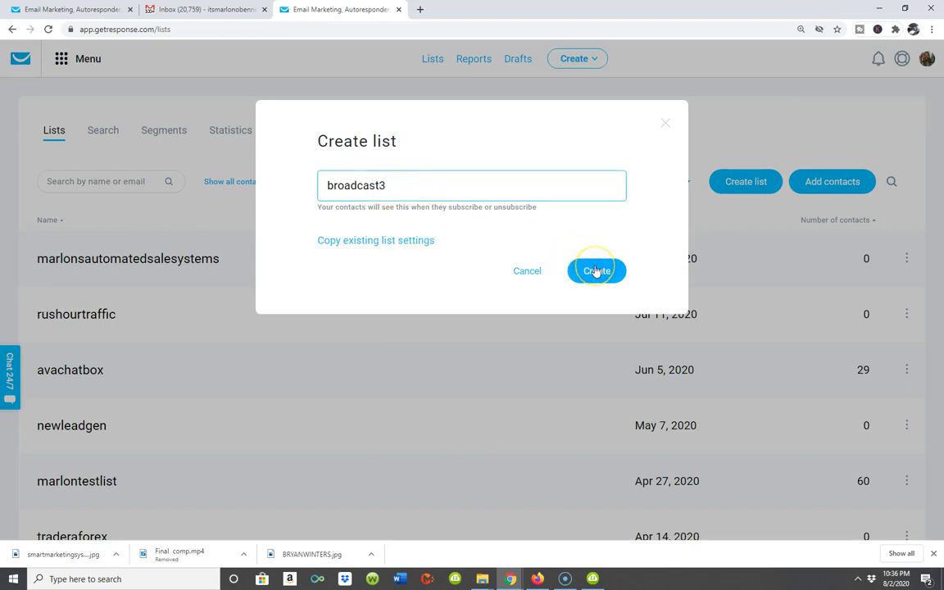
{"action": "left_click", "coordinate": [596, 271]}
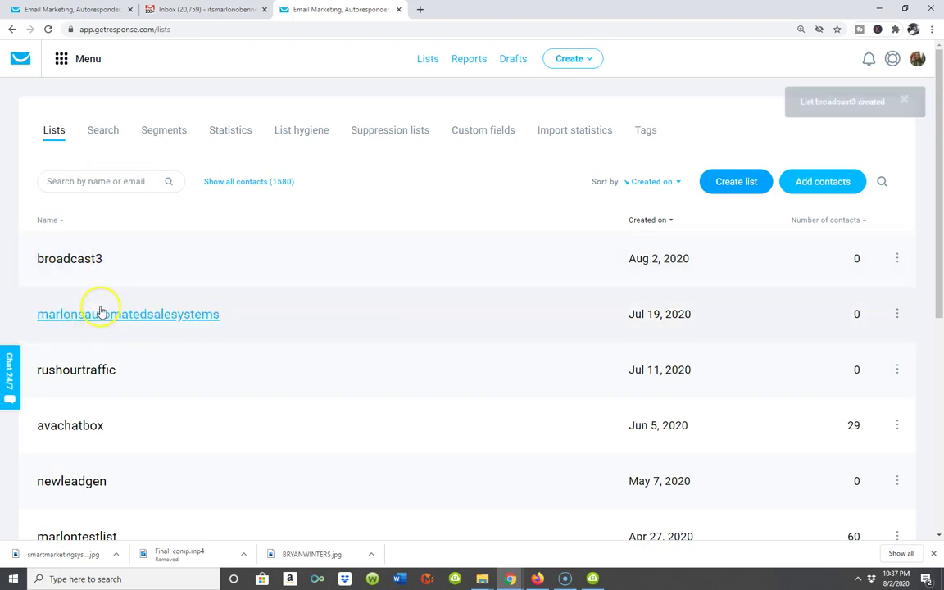
- Check that broadcast3 heads the Lists page, then open the top-left Menu of tools
{"action": "scroll", "coordinate": [143, 262], "scroll_direction": "down", "scroll_amount": 2}
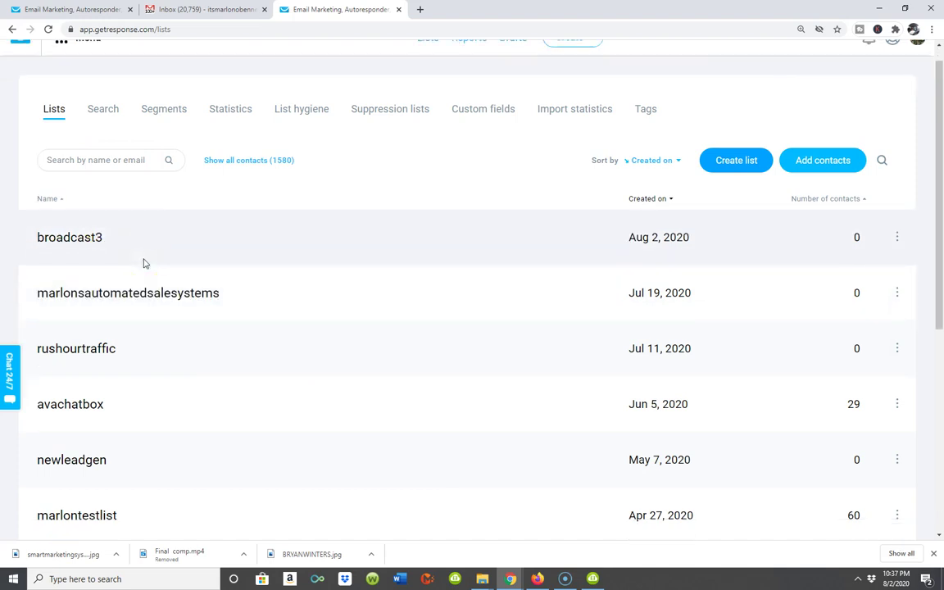
{"action": "scroll", "coordinate": [144, 262], "scroll_direction": "up", "scroll_amount": 2}
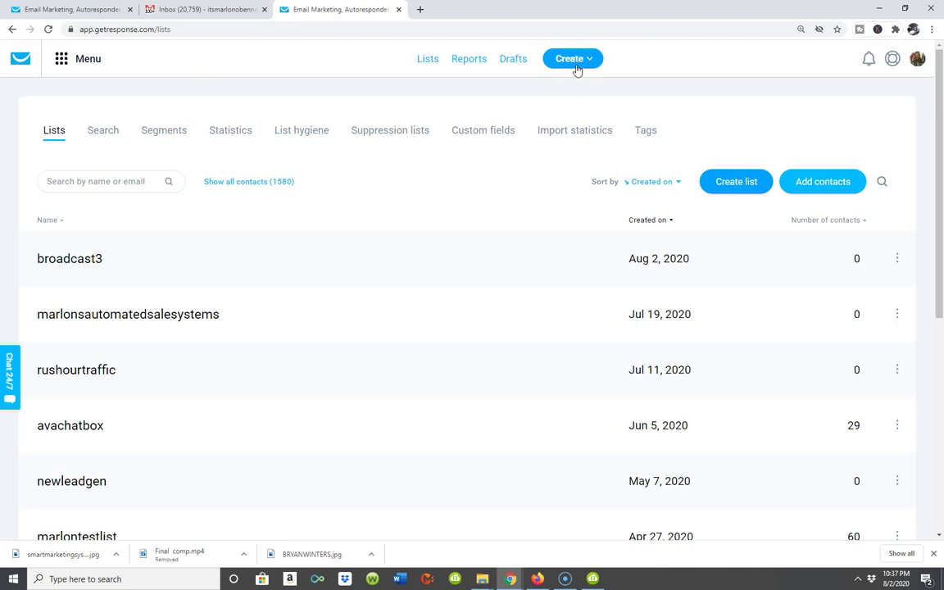
{"action": "left_click", "coordinate": [90, 262]}
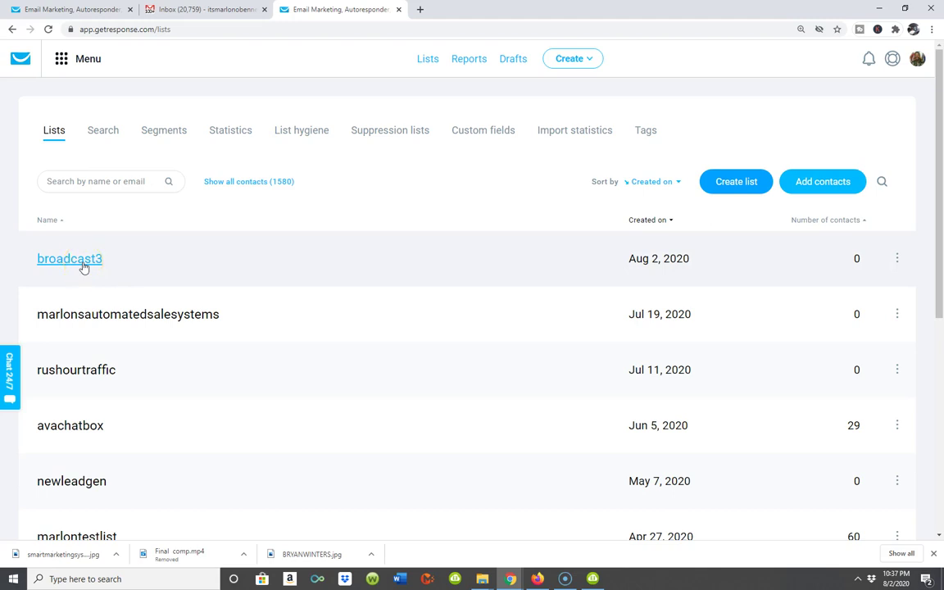
{"action": "left_click", "coordinate": [63, 61]}
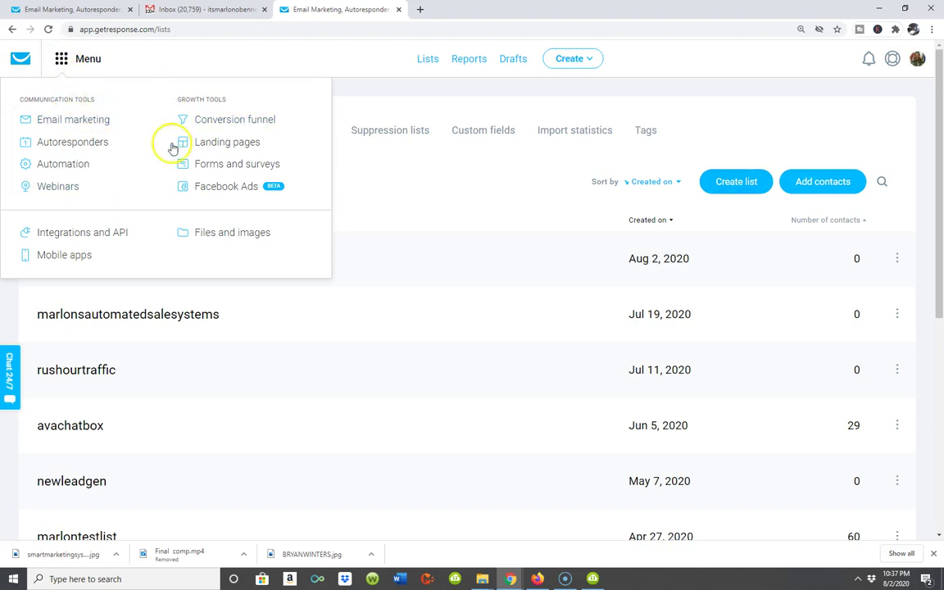
- Go to Manage autoresponders and untick 5iphoneoverdrive in the list filter
{"action": "left_click", "coordinate": [64, 145]}
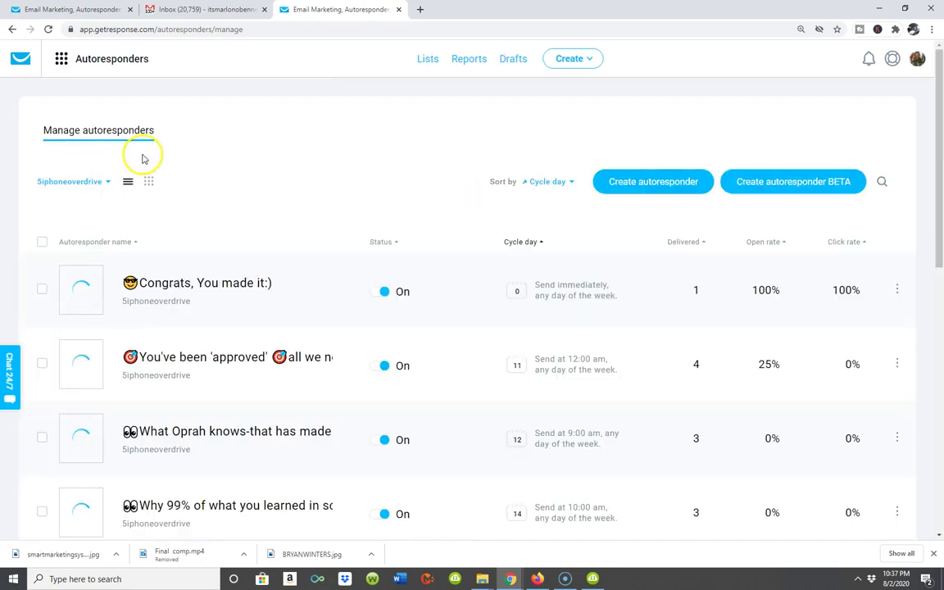
{"action": "scroll", "coordinate": [144, 156], "scroll_direction": "down", "scroll_amount": 2}
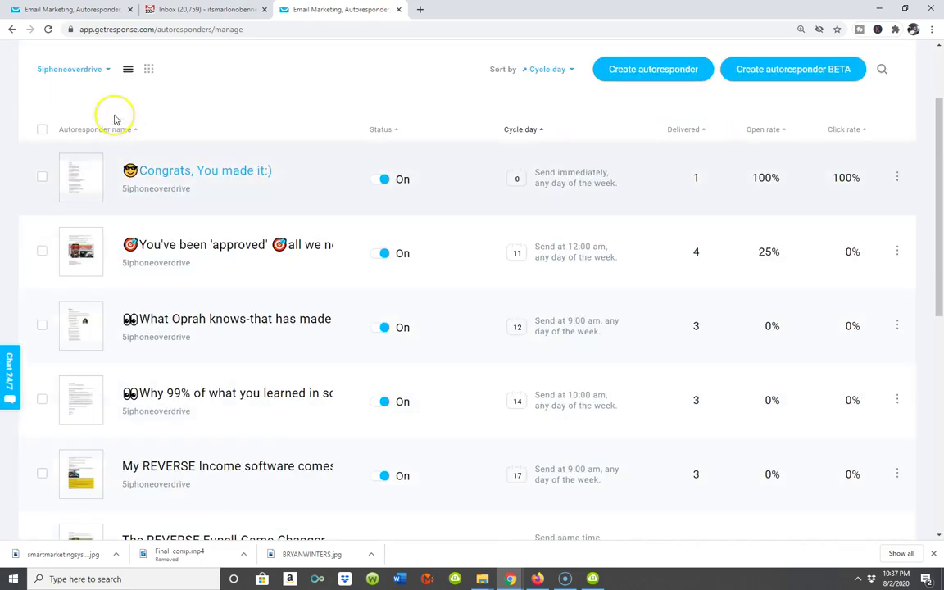
{"action": "left_click", "coordinate": [109, 70]}
{"action": "scroll", "coordinate": [169, 130], "scroll_direction": "down", "scroll_amount": 1}
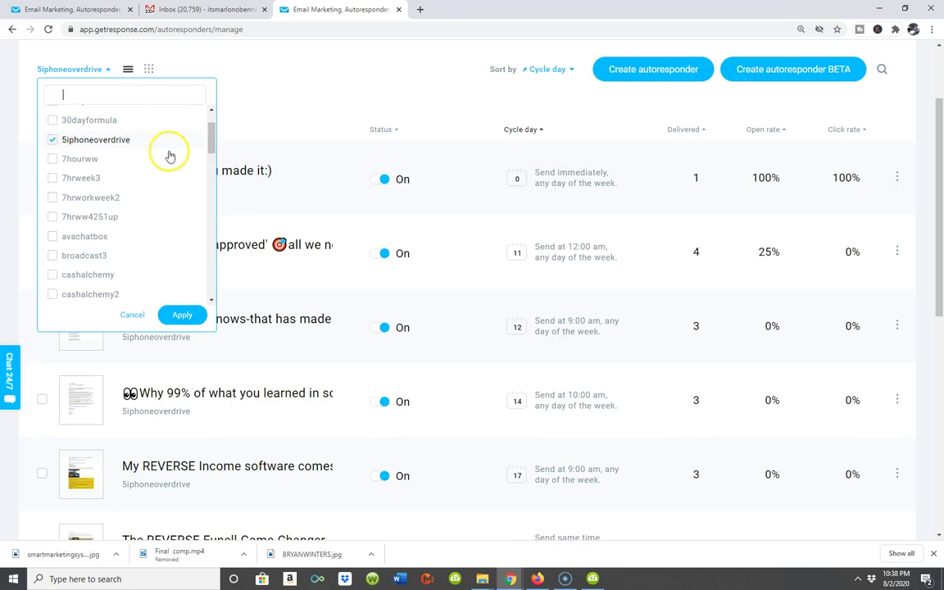
{"action": "left_click", "coordinate": [169, 144]}
- Tick broadcast3 and apply the filter, revealing it has no autoresponders
{"action": "scroll", "coordinate": [170, 156], "scroll_direction": "down", "scroll_amount": 1}
{"action": "scroll", "coordinate": [170, 154], "scroll_direction": "up", "scroll_amount": 3}
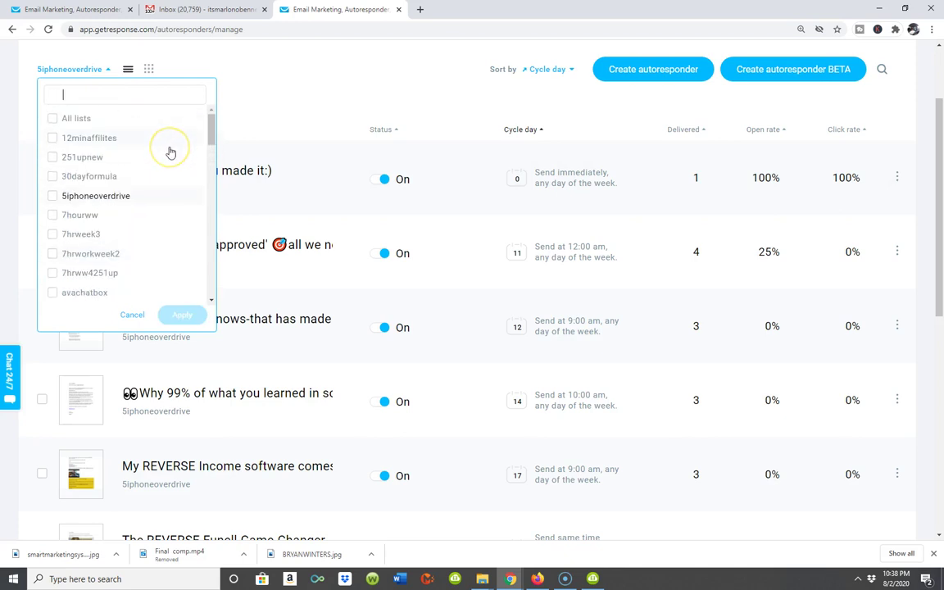
{"action": "scroll", "coordinate": [169, 152], "scroll_direction": "down", "scroll_amount": 1}
{"action": "scroll", "coordinate": [169, 153], "scroll_direction": "down", "scroll_amount": 5}
{"action": "scroll", "coordinate": [169, 153], "scroll_direction": "down", "scroll_amount": 3}
{"action": "scroll", "coordinate": [170, 152], "scroll_direction": "up", "scroll_amount": 5}
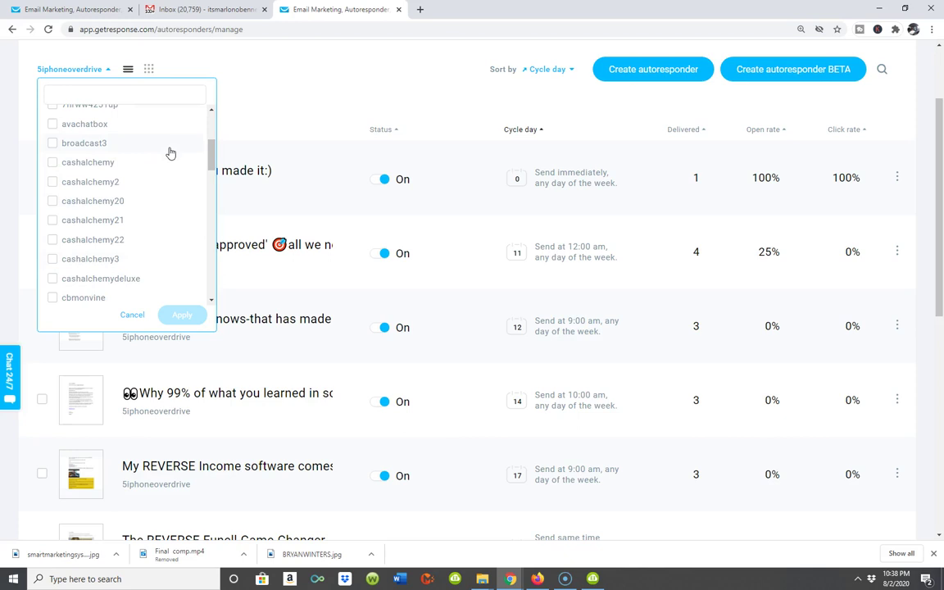
{"action": "left_click", "coordinate": [54, 145]}
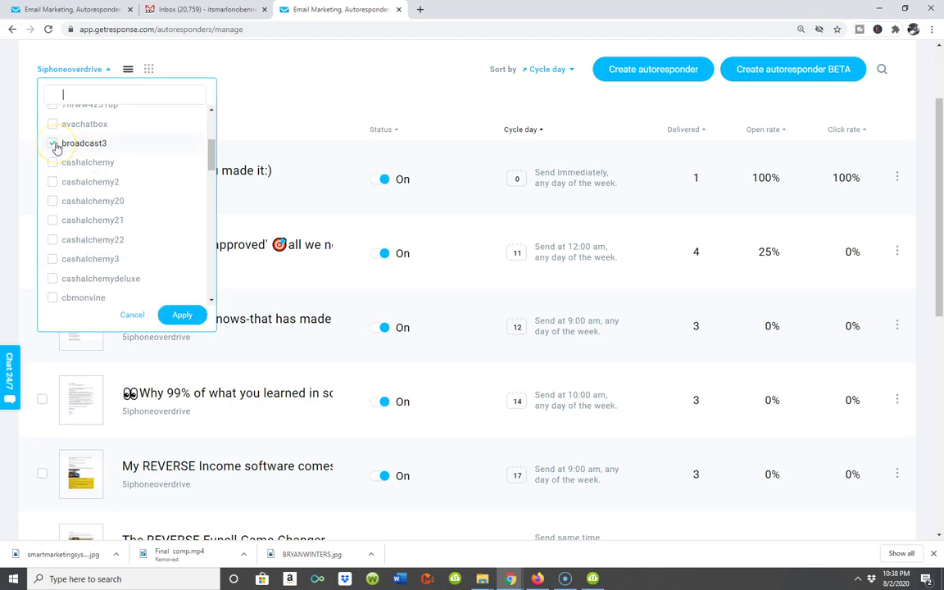
{"action": "left_click", "coordinate": [182, 316]}
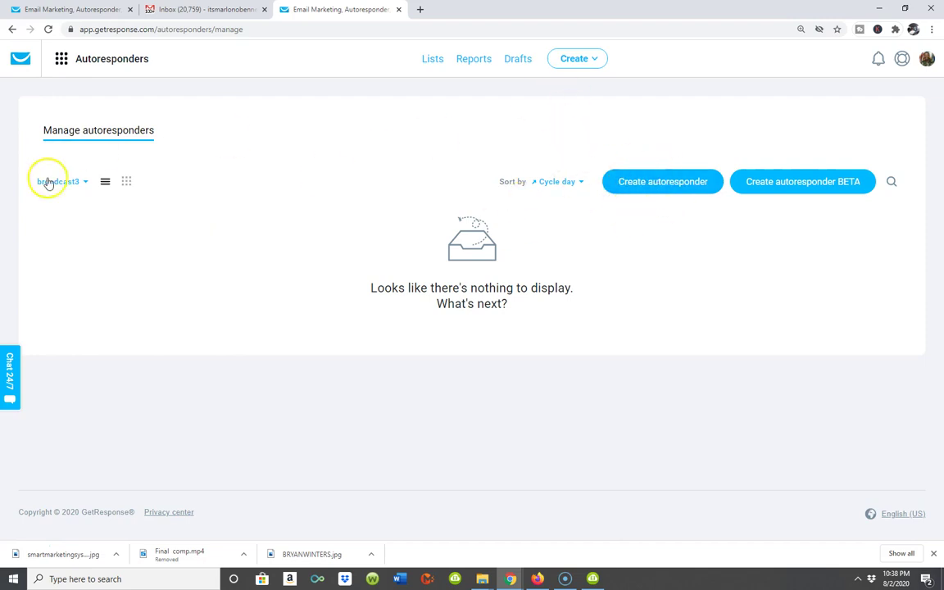
- Open the Create Autoresponder form and select its blank name field
{"action": "left_click", "coordinate": [637, 187]}
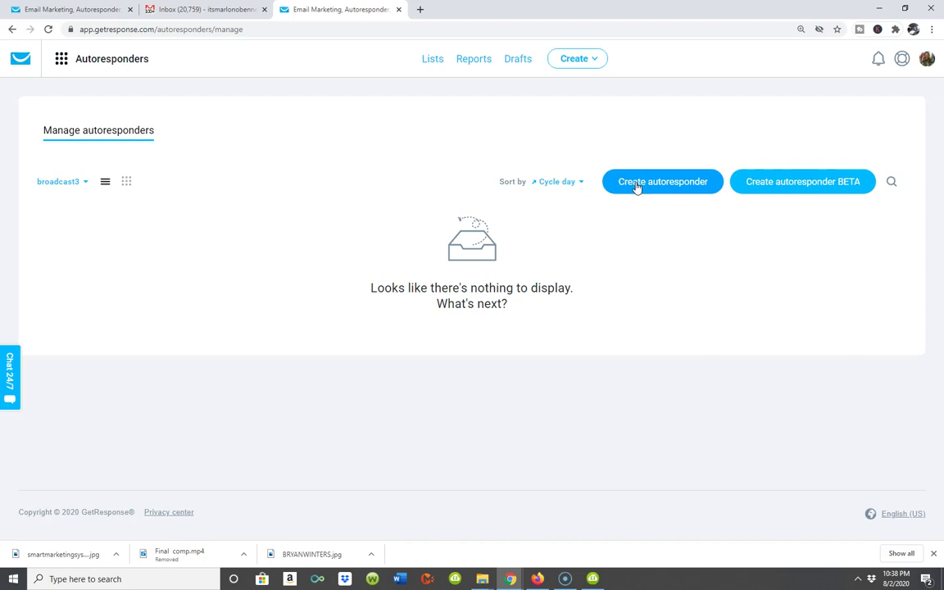
{"action": "left_click", "coordinate": [637, 187]}
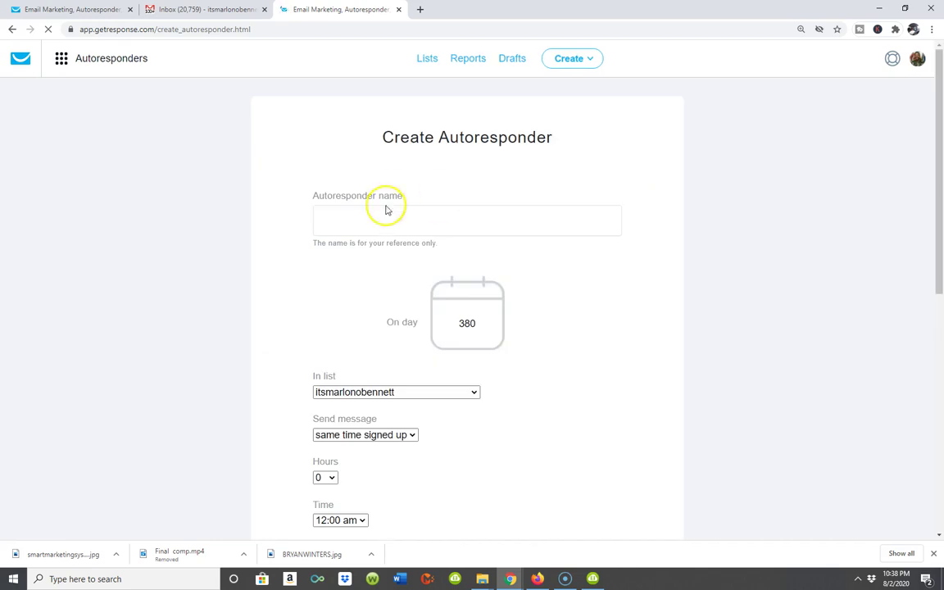
{"action": "left_click", "coordinate": [387, 212]}
{"action": "scroll", "coordinate": [402, 212], "scroll_direction": "down", "scroll_amount": 1}
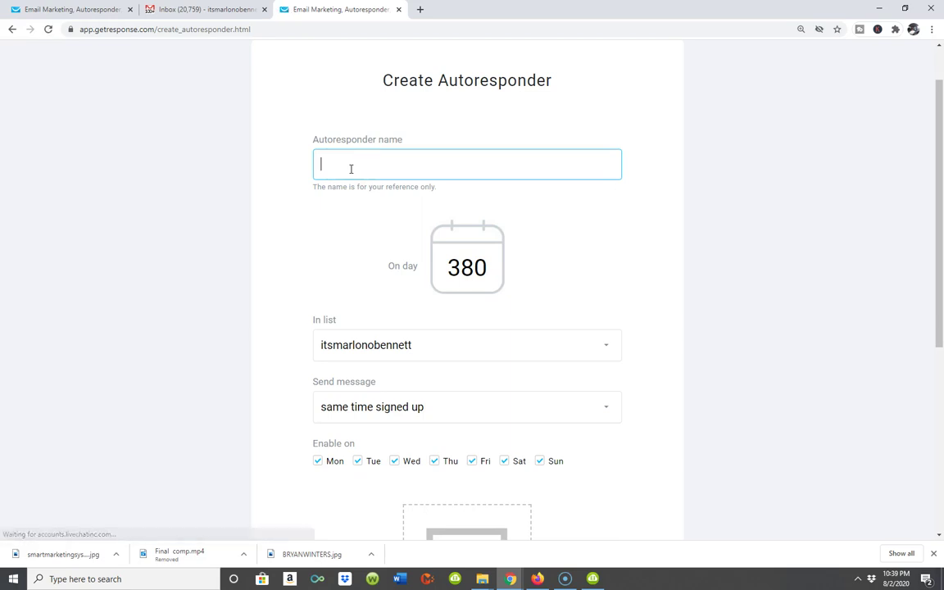
- Type a draft name, then insert 'stop evrything you're doing' at its start
{"action": "type", "text": "N"}
{"action": "key", "text": "BackSpace"}
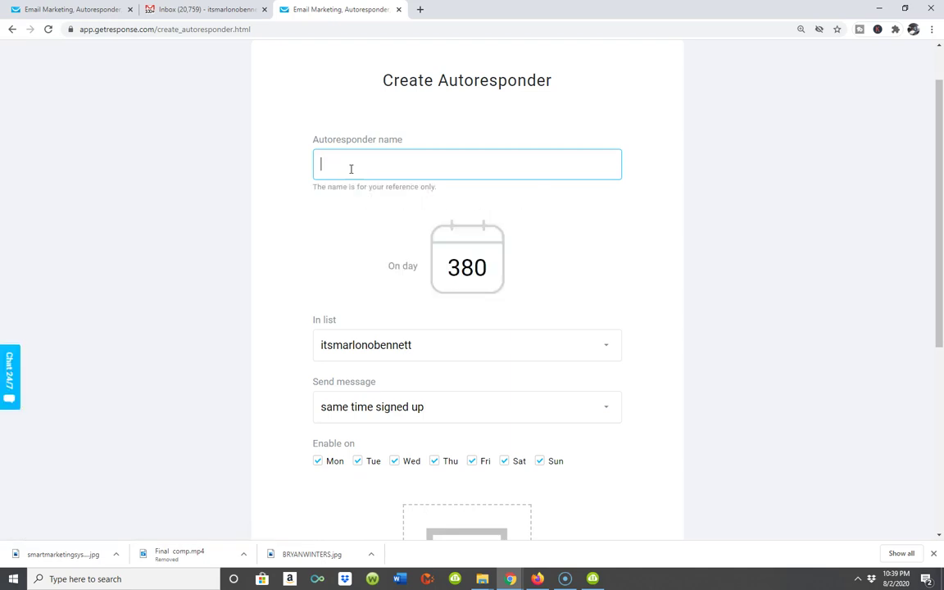
{"action": "type", "text": "Yo gotta se this"}
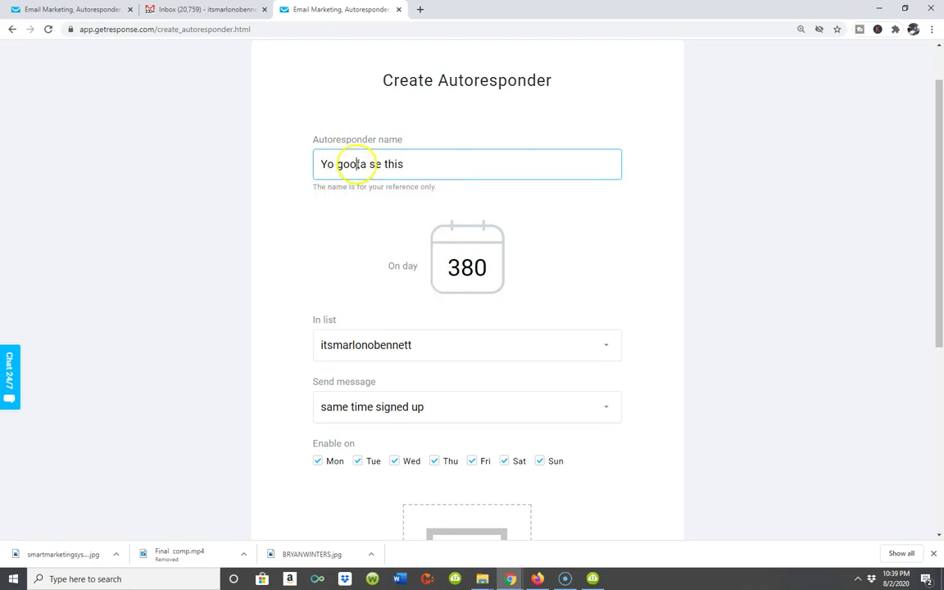
{"action": "left_click", "coordinate": [352, 164]}
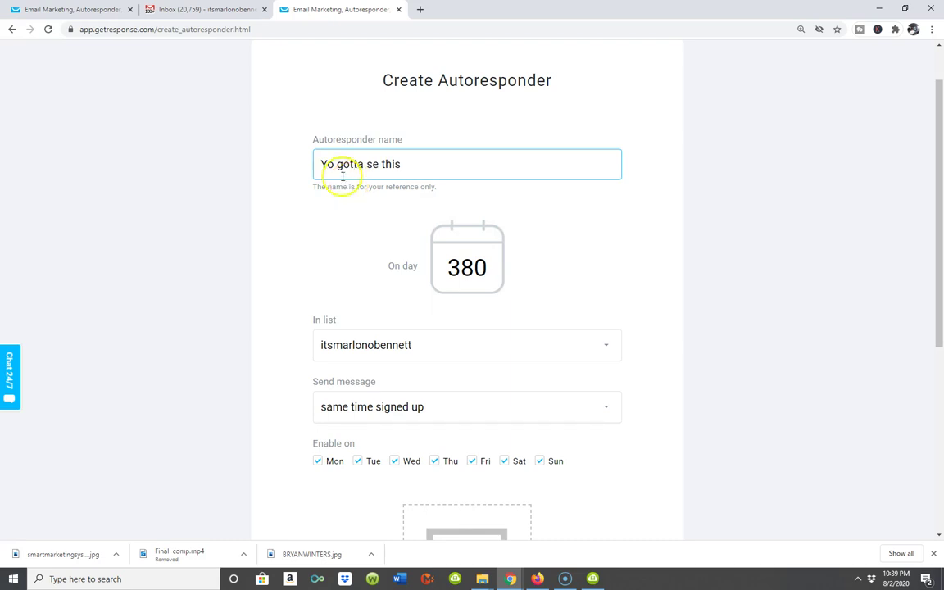
{"action": "left_click", "coordinate": [321, 164]}
{"action": "type", "text": "stop evn"}
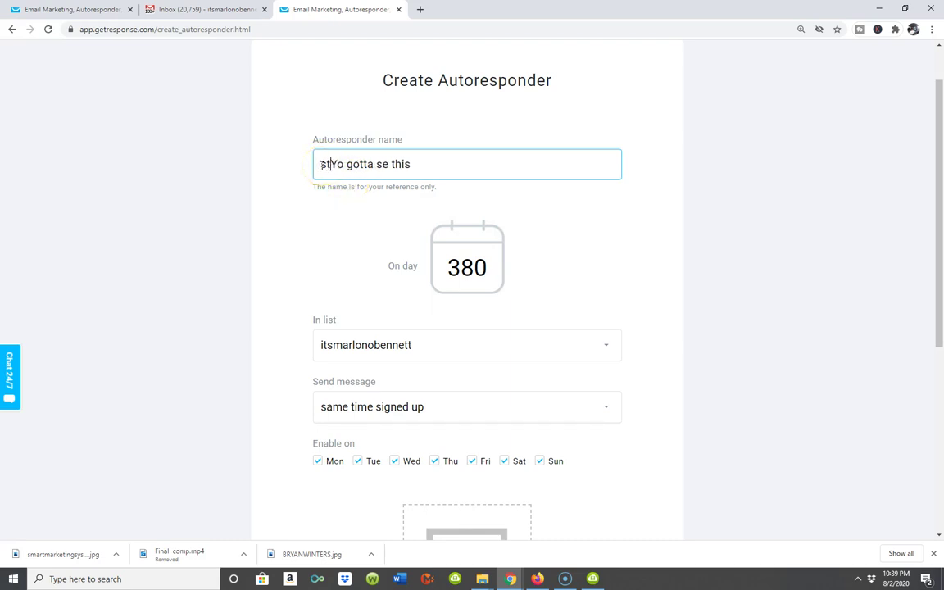
{"action": "key", "text": "BackSpace"}
{"action": "type", "text": "rything yo"}
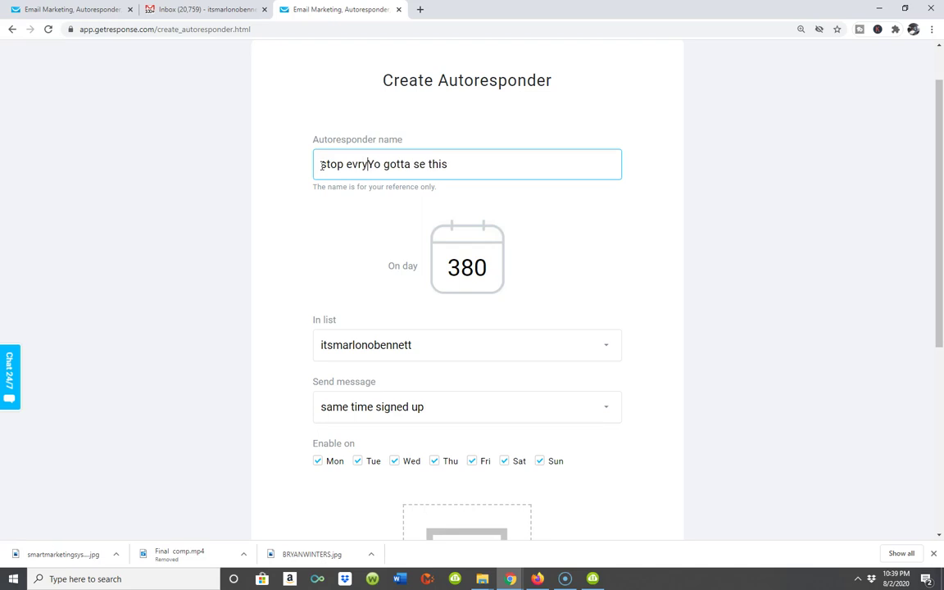
{"action": "type", "text": "u're "}
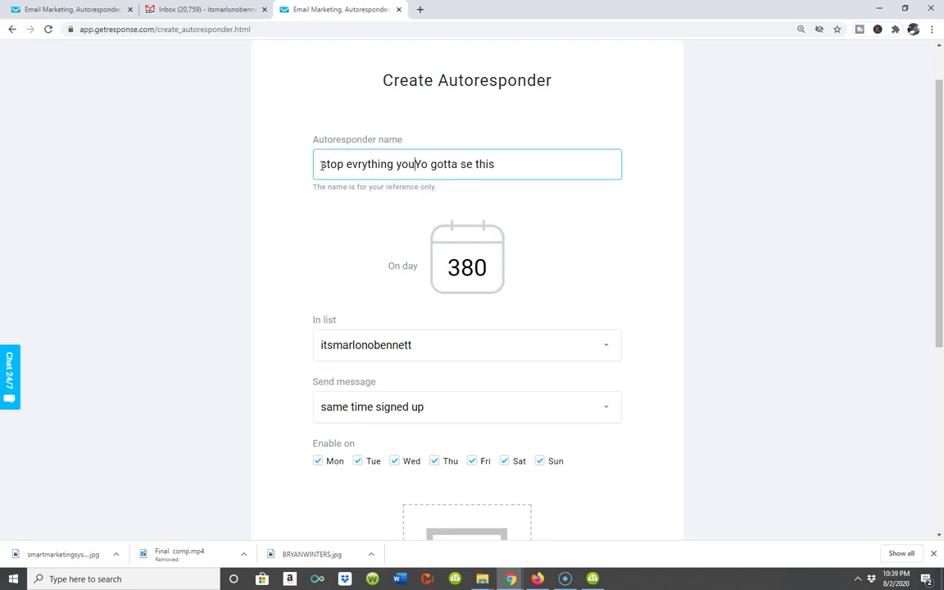
{"action": "type", "text": "doing"}
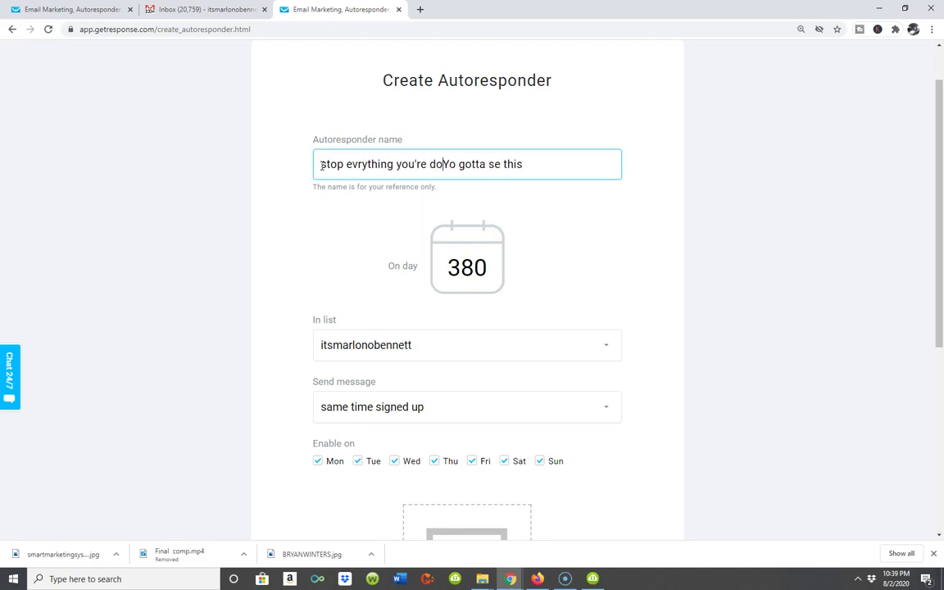
- Capitalize the leading S, delete the leftover 'Yo gotta se' words, and add '{and'
{"action": "left_click", "coordinate": [354, 167]}
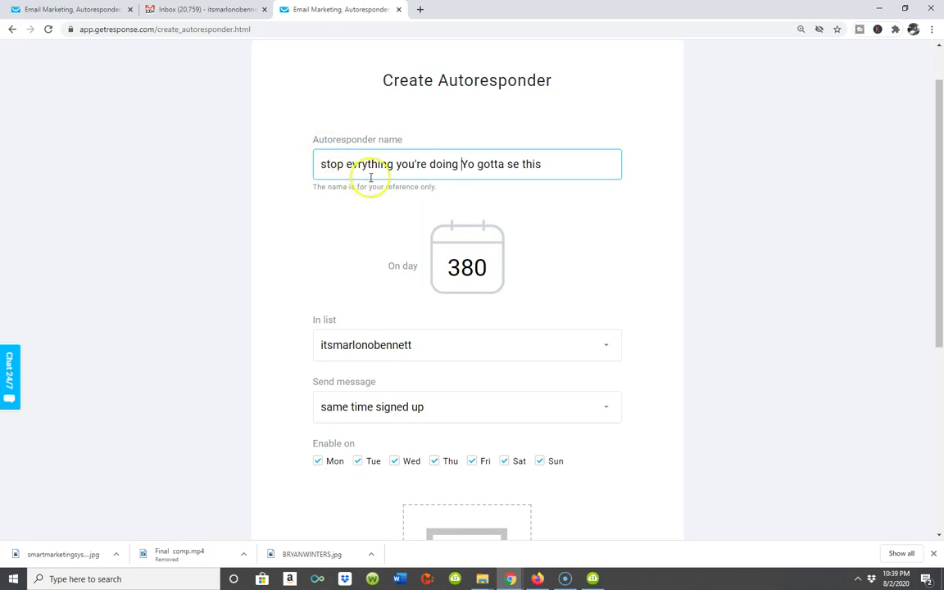
{"action": "key", "text": "BackSpace"}
{"action": "type", "text": "S"}
{"action": "left_click", "coordinate": [568, 165]}
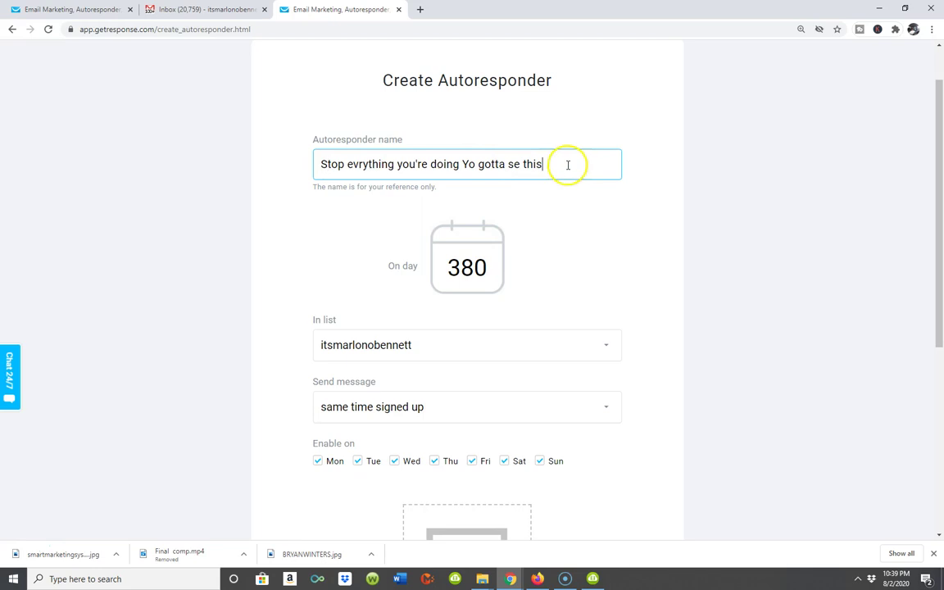
{"action": "key", "text": "BackSpace"}
{"action": "key", "text": "BackSpace"}
{"action": "key", "text": "BackSpace"}
{"action": "key", "text": "BackSpace"}
{"action": "key", "text": "BackSpace"}
{"action": "key", "text": "BackSpace"}
{"action": "key", "text": "BackSpace"}
{"action": "key", "text": "BackSpace"}
{"action": "key", "text": "BackSpace"}
{"action": "key", "text": "BackSpace"}
{"action": "key", "text": "BackSpace"}
{"action": "key", "text": "BackSpace"}
{"action": "key", "text": "BackSpace"}
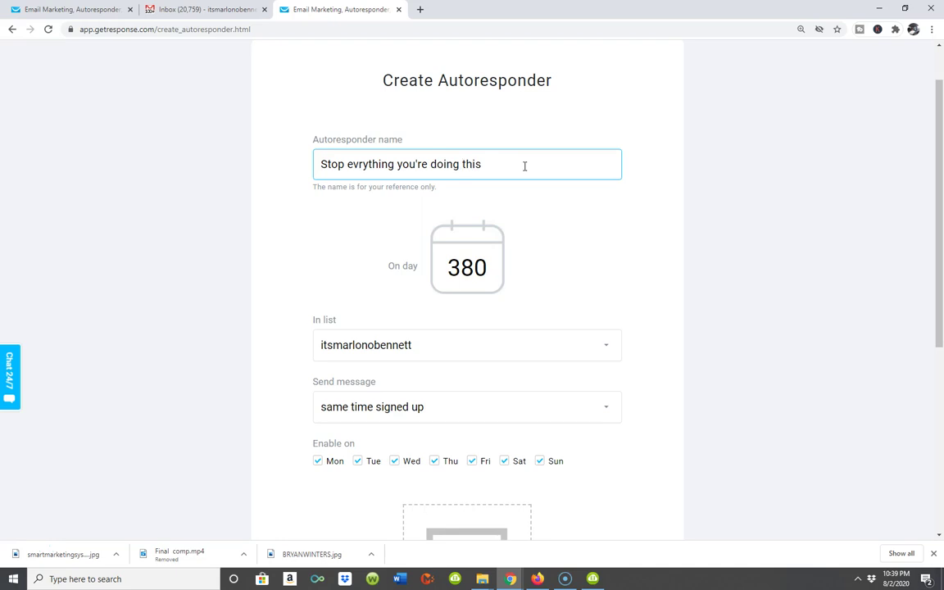
{"action": "type", "text": "{and"}
{"action": "left_click", "coordinate": [513, 170]}
{"action": "left_click", "coordinate": [588, 224]}
- Replace the curly brace with '[' so the name reads 'Stop evrything you're doing [and this]'
{"action": "left_click", "coordinate": [465, 165]}
{"action": "key", "text": "BackSpace"}
{"action": "type", "text": "["}
{"action": "left_click", "coordinate": [474, 173]}
{"action": "left_click", "coordinate": [527, 159]}
{"action": "left_click", "coordinate": [354, 177]}
{"action": "left_click_drag", "start_coordinate": [538, 166], "coordinate": [100, 196]}
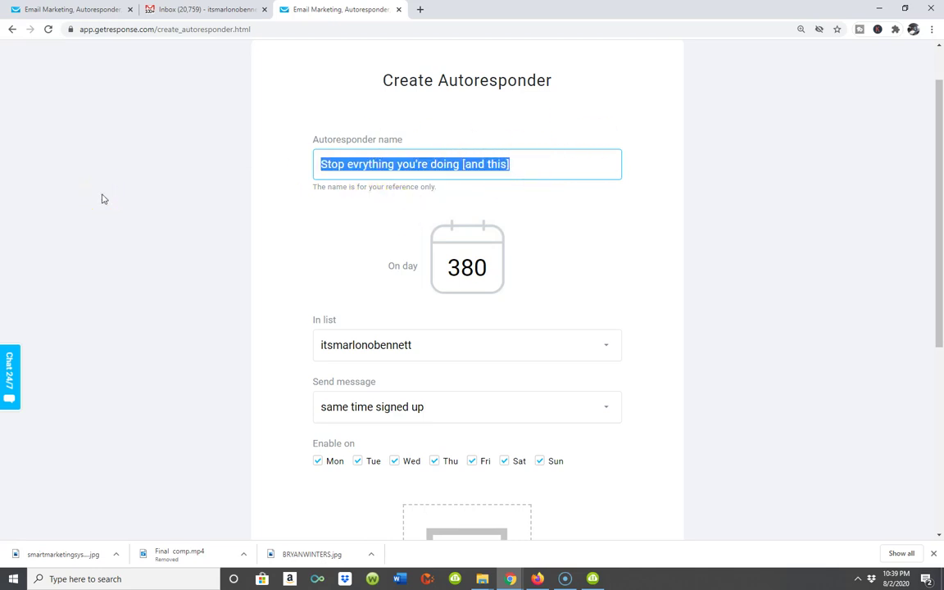
{"action": "scroll", "coordinate": [124, 217], "scroll_direction": "down", "scroll_amount": 3}
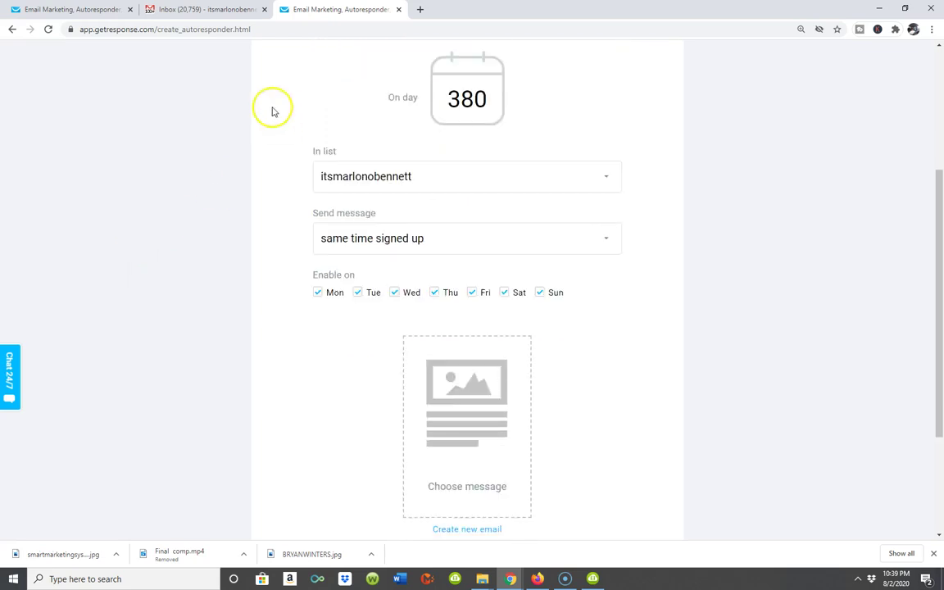
{"action": "left_click", "coordinate": [601, 186]}
- Assign the autoresponder to the broadcast3 list
{"action": "scroll", "coordinate": [407, 244], "scroll_direction": "down", "scroll_amount": 2}
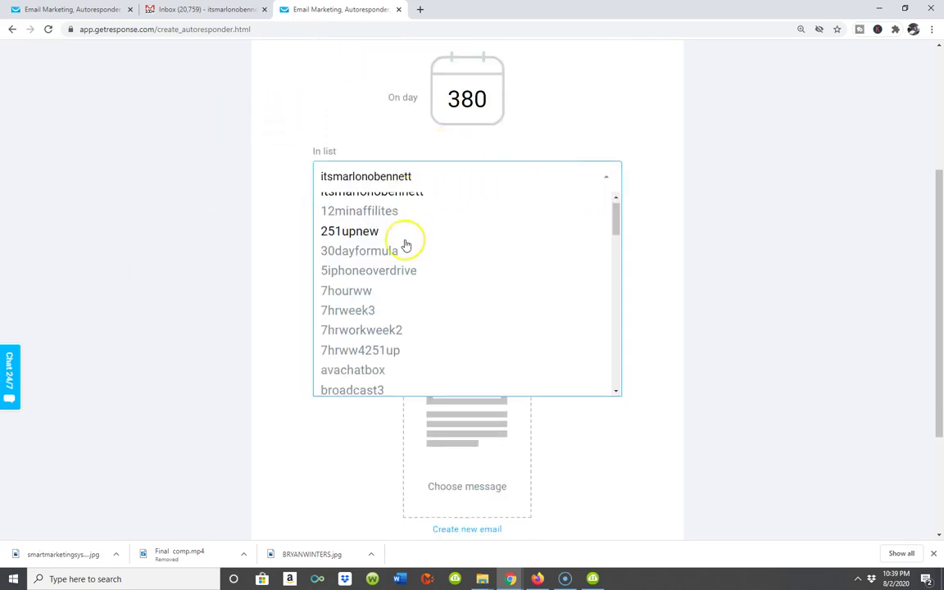
{"action": "scroll", "coordinate": [406, 244], "scroll_direction": "down", "scroll_amount": 4}
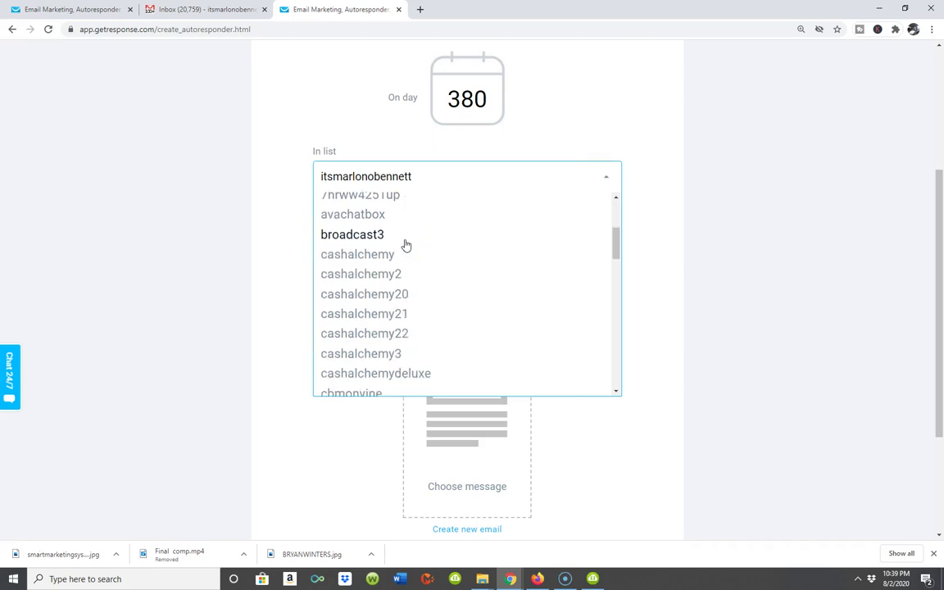
{"action": "scroll", "coordinate": [387, 235], "scroll_direction": "up", "scroll_amount": 1}
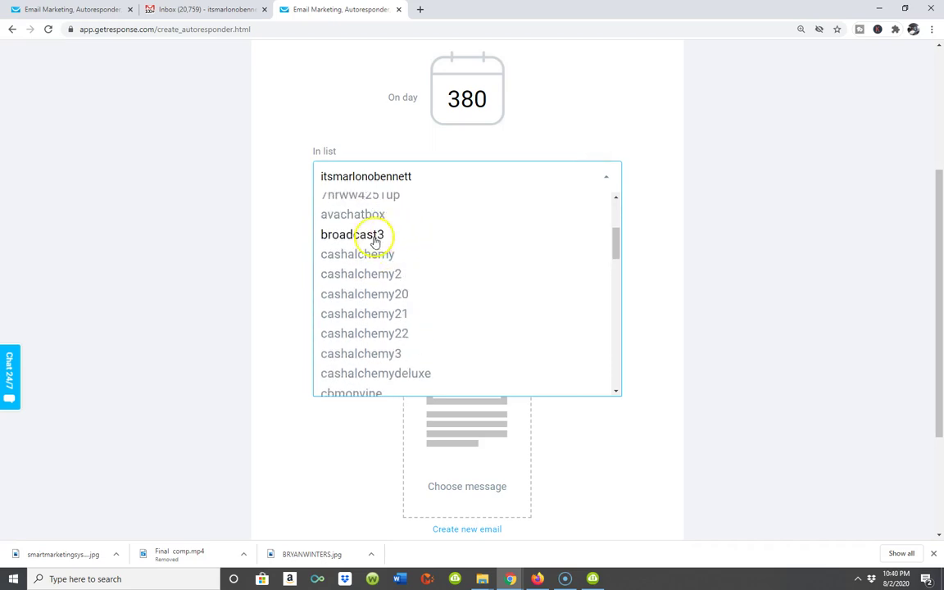
{"action": "left_click", "coordinate": [379, 237]}
- Change the On day value from 380 to 0
{"action": "scroll", "coordinate": [500, 215], "scroll_direction": "down", "scroll_amount": 2}
{"action": "scroll", "coordinate": [502, 201], "scroll_direction": "up", "scroll_amount": 1}
{"action": "scroll", "coordinate": [502, 204], "scroll_direction": "up", "scroll_amount": 3}
{"action": "left_click", "coordinate": [489, 259]}
{"action": "key", "text": "BackSpace"}
{"action": "key", "text": "BackSpace"}
{"action": "key", "text": "BackSpace"}
{"action": "type", "text": "0"}
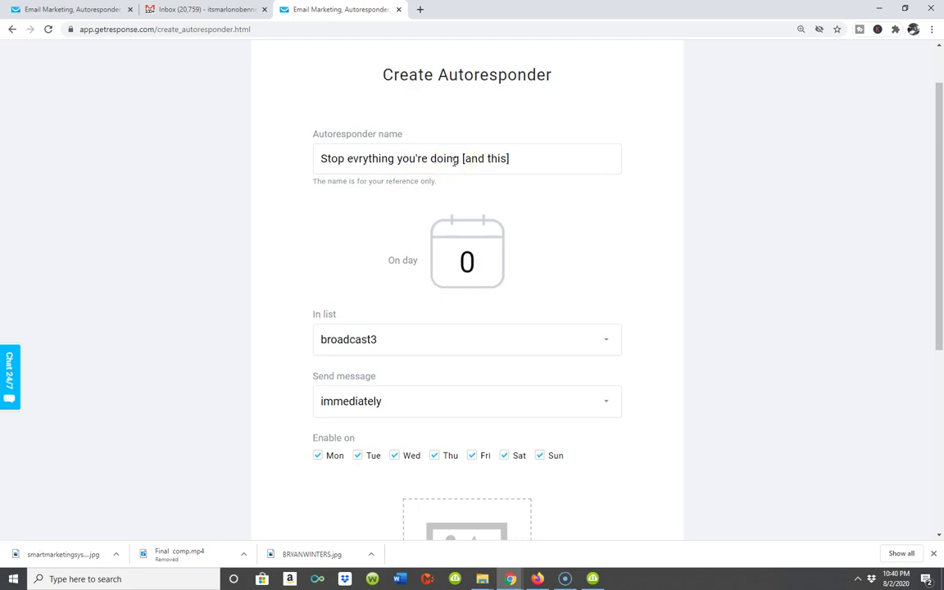
{"action": "scroll", "coordinate": [453, 160], "scroll_direction": "down", "scroll_amount": 2}
{"action": "scroll", "coordinate": [454, 160], "scroll_direction": "down", "scroll_amount": 2}
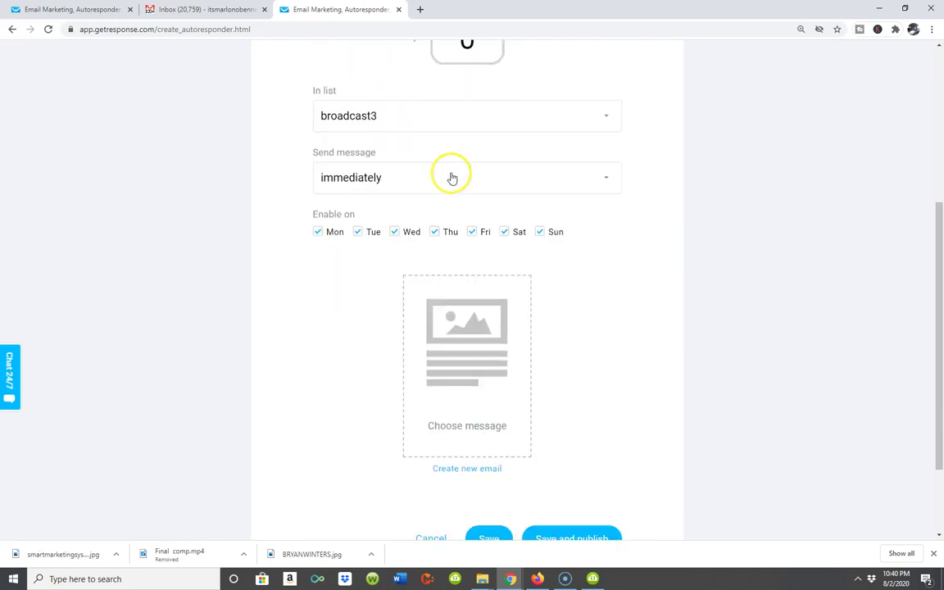
- Untick Monday, Wednesday, Thursday and Saturday so only Friday stays enabled
{"action": "left_click", "coordinate": [318, 232]}
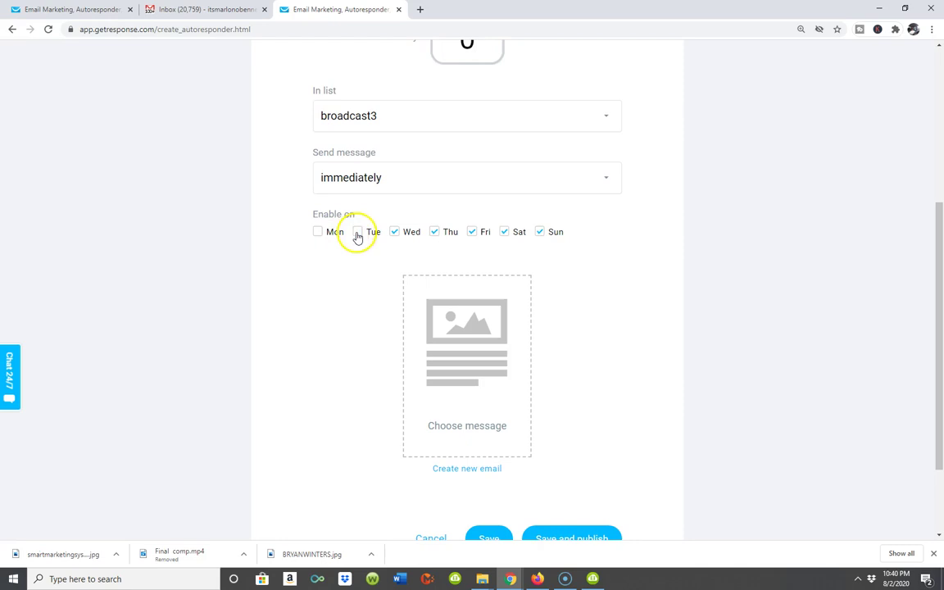
{"action": "left_click", "coordinate": [396, 237]}
{"action": "left_click", "coordinate": [436, 234]}
{"action": "left_click", "coordinate": [505, 237]}
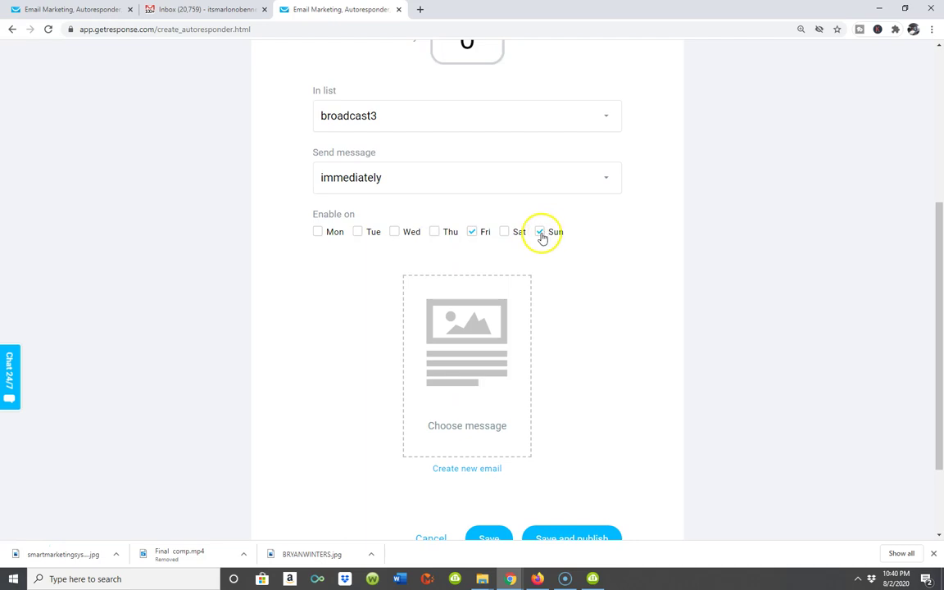
{"action": "scroll", "coordinate": [494, 246], "scroll_direction": "up", "scroll_amount": 1}
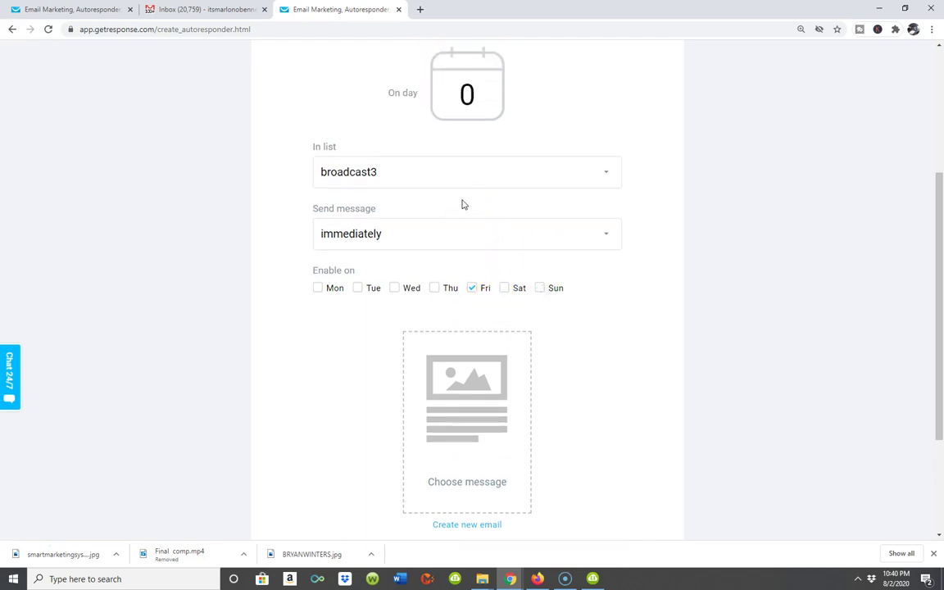
{"action": "scroll", "coordinate": [463, 204], "scroll_direction": "down", "scroll_amount": 2}
{"action": "scroll", "coordinate": [463, 204], "scroll_direction": "up", "scroll_amount": 2}
{"action": "scroll", "coordinate": [463, 204], "scroll_direction": "down", "scroll_amount": 2}
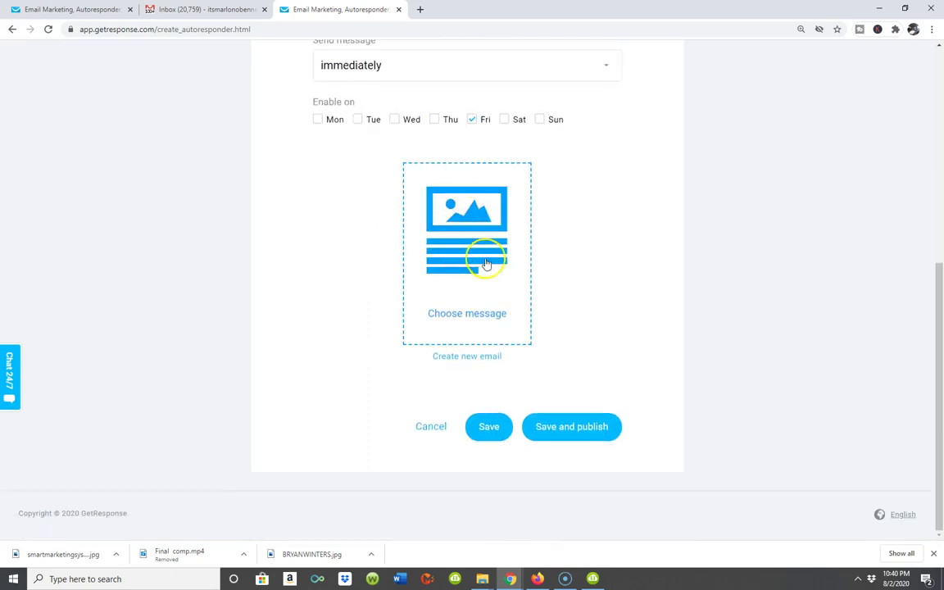
{"action": "scroll", "coordinate": [484, 257], "scroll_direction": "up", "scroll_amount": 2}
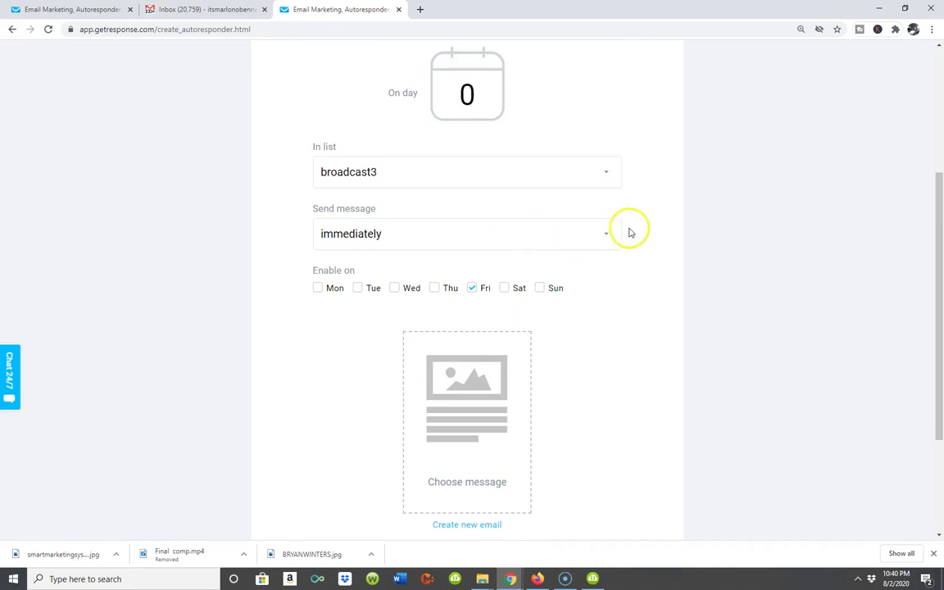
{"action": "left_click", "coordinate": [604, 238]}
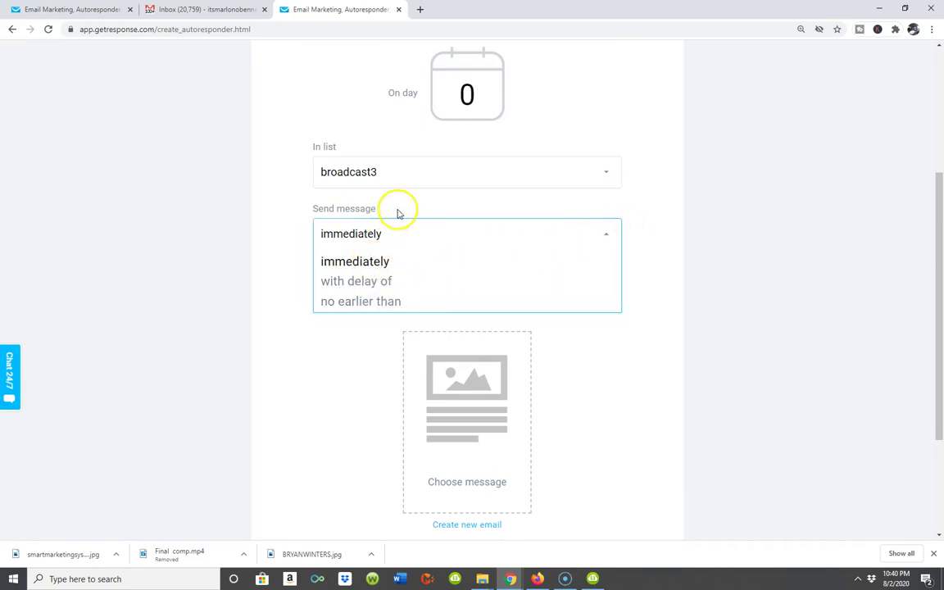
- Switch the Send message timing from immediately to 'with delay of'
{"action": "left_click", "coordinate": [368, 262]}
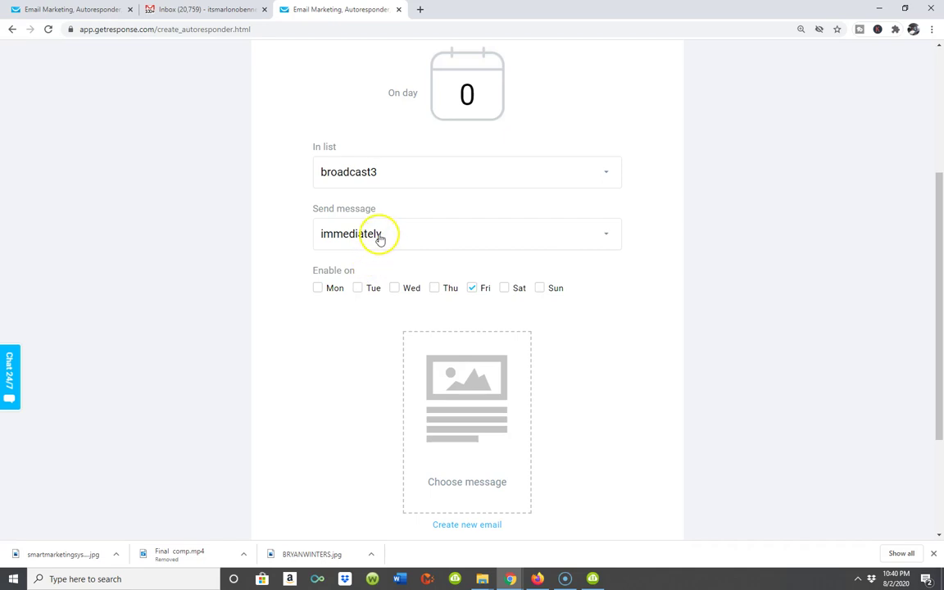
{"action": "left_click", "coordinate": [380, 237]}
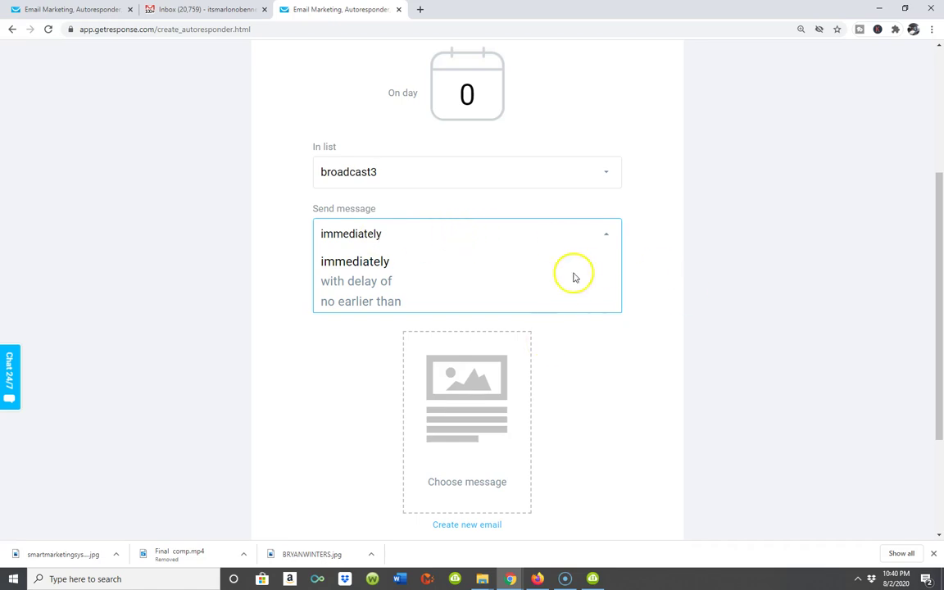
{"action": "left_click", "coordinate": [596, 282]}
{"action": "scroll", "coordinate": [631, 295], "scroll_direction": "down", "scroll_amount": 2}
{"action": "scroll", "coordinate": [695, 265], "scroll_direction": "up", "scroll_amount": 2}
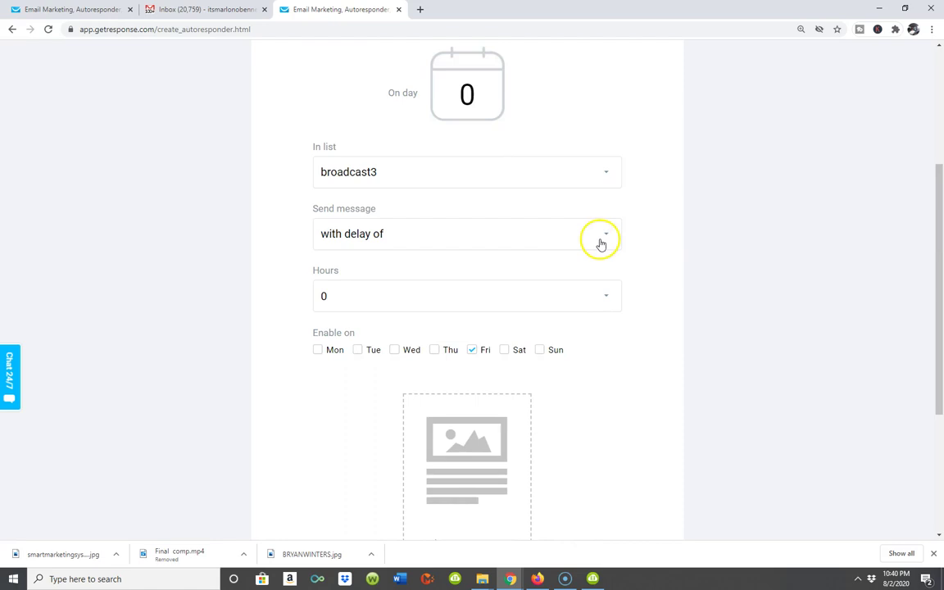
- Leave the delay hours set to 0
{"action": "left_click", "coordinate": [602, 298]}
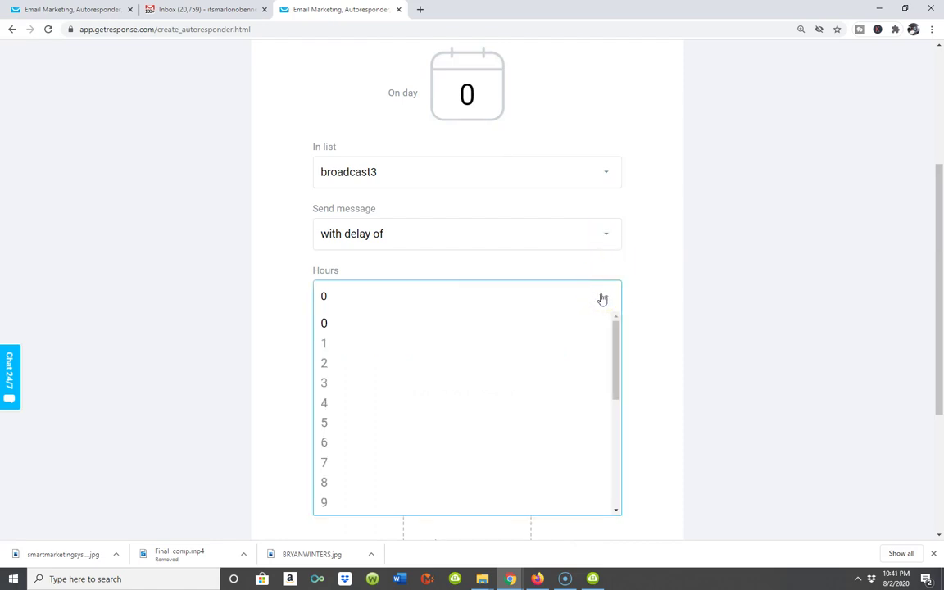
{"action": "scroll", "coordinate": [603, 297], "scroll_direction": "down", "scroll_amount": 3}
{"action": "left_click_drag", "start_coordinate": [614, 186], "coordinate": [604, 299]}
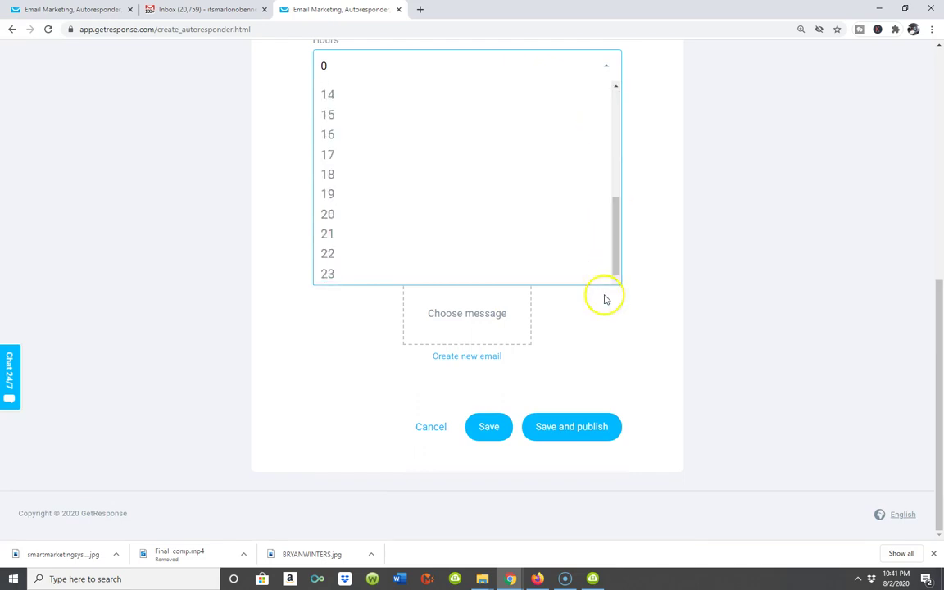
{"action": "left_click", "coordinate": [717, 272]}
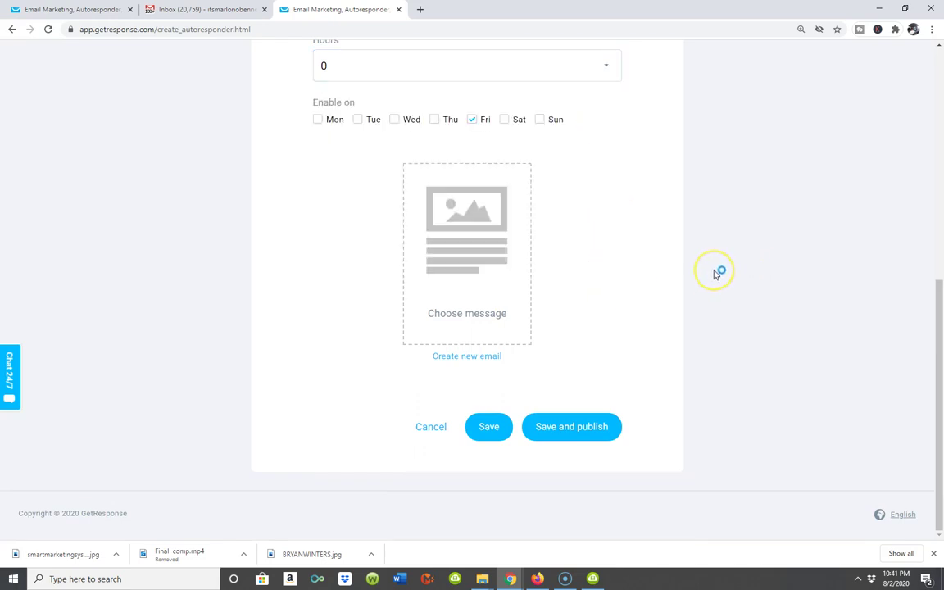
{"action": "scroll", "coordinate": [718, 272], "scroll_direction": "up", "scroll_amount": 2}
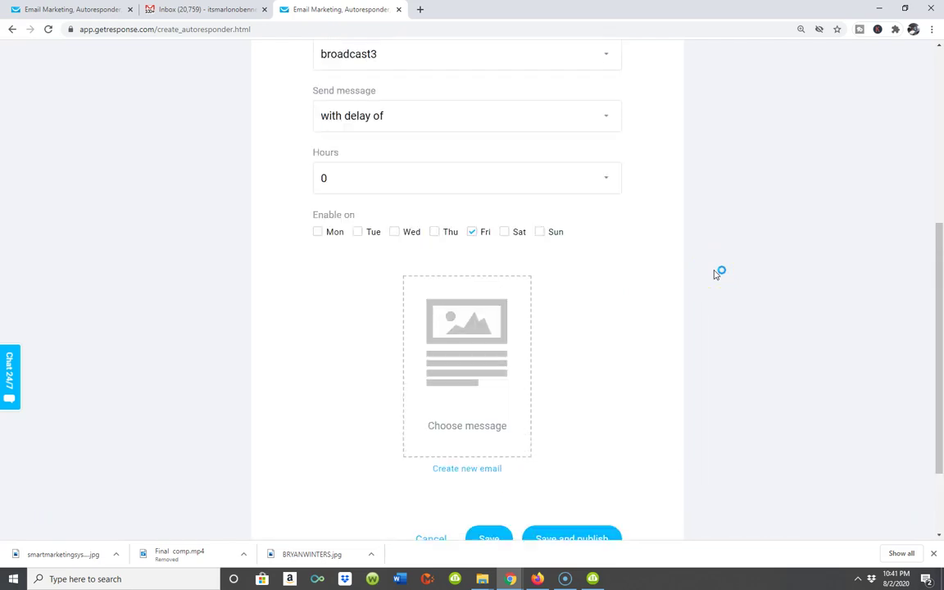
{"action": "scroll", "coordinate": [717, 272], "scroll_direction": "up", "scroll_amount": 2}
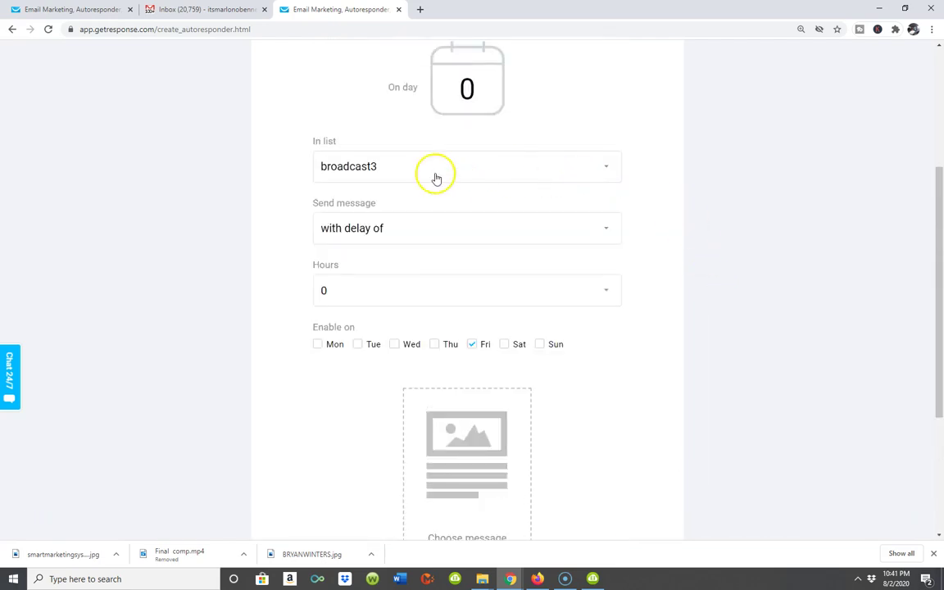
{"action": "scroll", "coordinate": [423, 194], "scroll_direction": "down", "scroll_amount": 3}
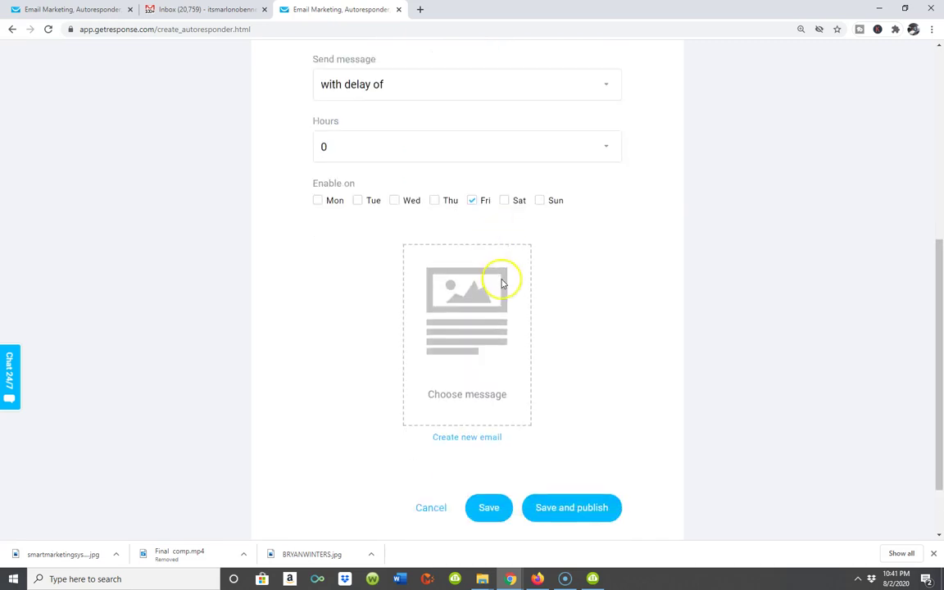
{"action": "scroll", "coordinate": [463, 463], "scroll_direction": "down", "scroll_amount": 1}
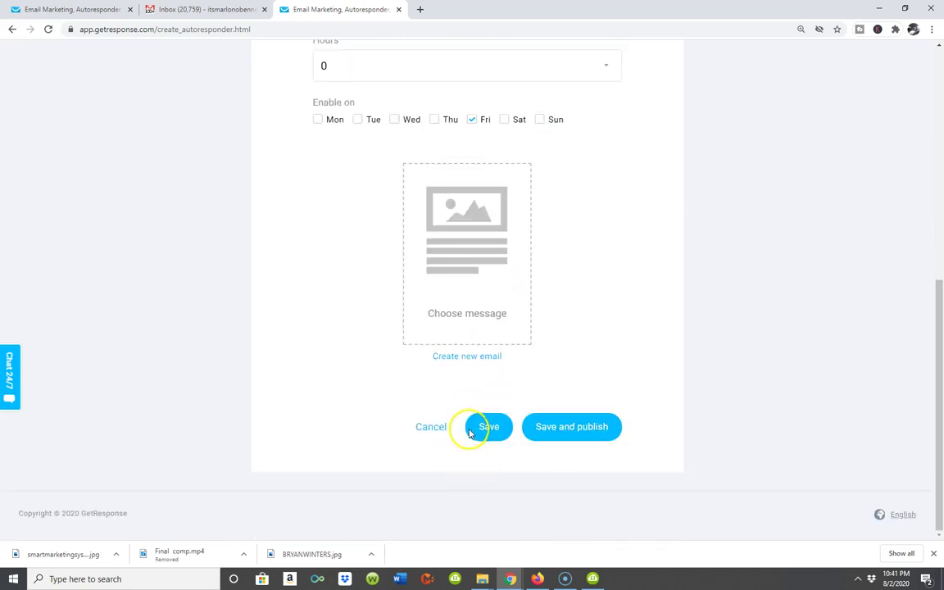
- Try to save and publish the autoresponder, which is flagged with a Choose message error
{"action": "left_click", "coordinate": [555, 433]}
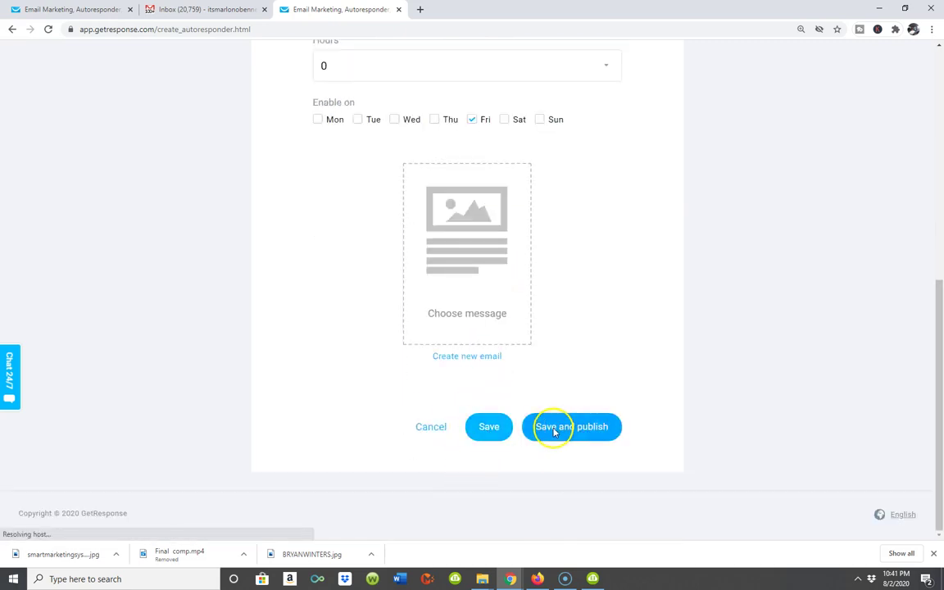
{"action": "scroll", "coordinate": [586, 251], "scroll_direction": "up", "scroll_amount": 8}
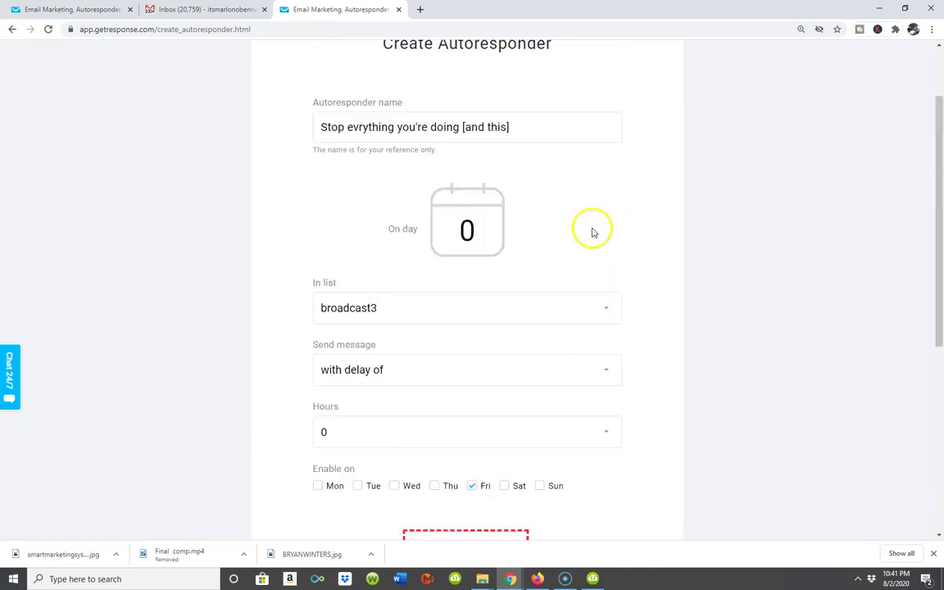
{"action": "scroll", "coordinate": [519, 203], "scroll_direction": "down", "scroll_amount": 4}
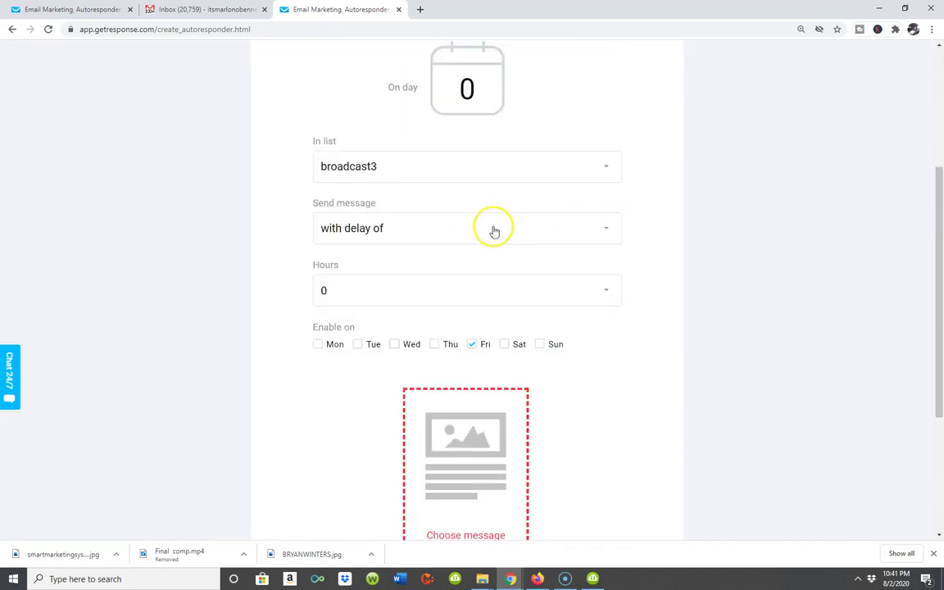
{"action": "scroll", "coordinate": [492, 232], "scroll_direction": "up", "scroll_amount": 1}
{"action": "scroll", "coordinate": [494, 232], "scroll_direction": "up", "scroll_amount": 2}
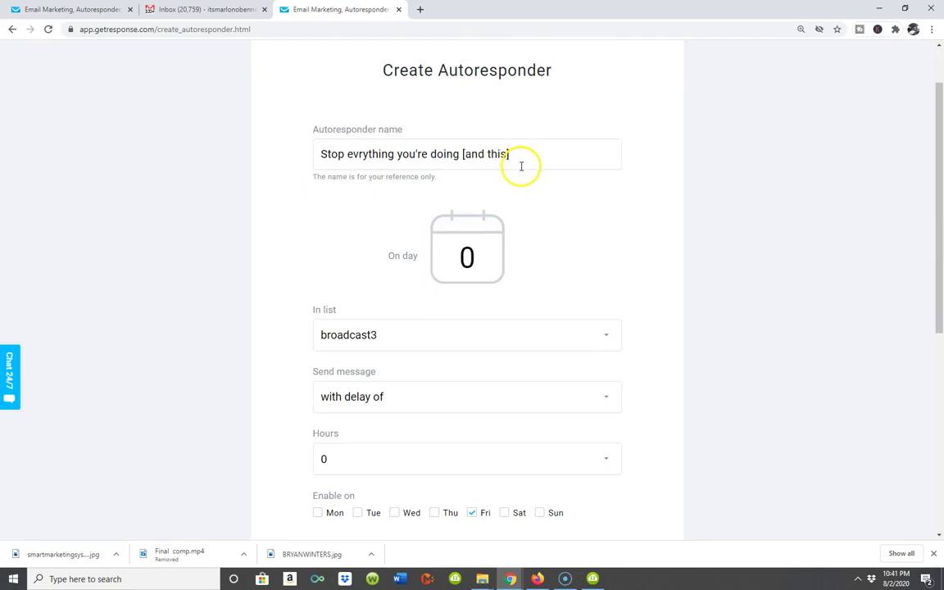
{"action": "scroll", "coordinate": [521, 164], "scroll_direction": "down", "scroll_amount": 1}
- Start creating a new email for the autoresponder via Create new email
{"action": "scroll", "coordinate": [467, 180], "scroll_direction": "down", "scroll_amount": 1}
{"action": "scroll", "coordinate": [455, 201], "scroll_direction": "down", "scroll_amount": 2}
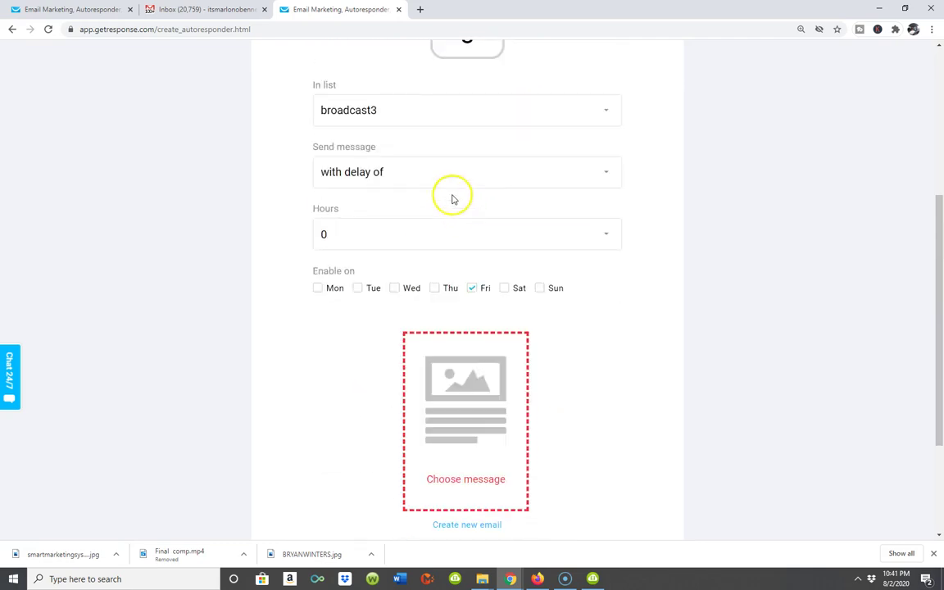
{"action": "scroll", "coordinate": [443, 190], "scroll_direction": "down", "scroll_amount": 2}
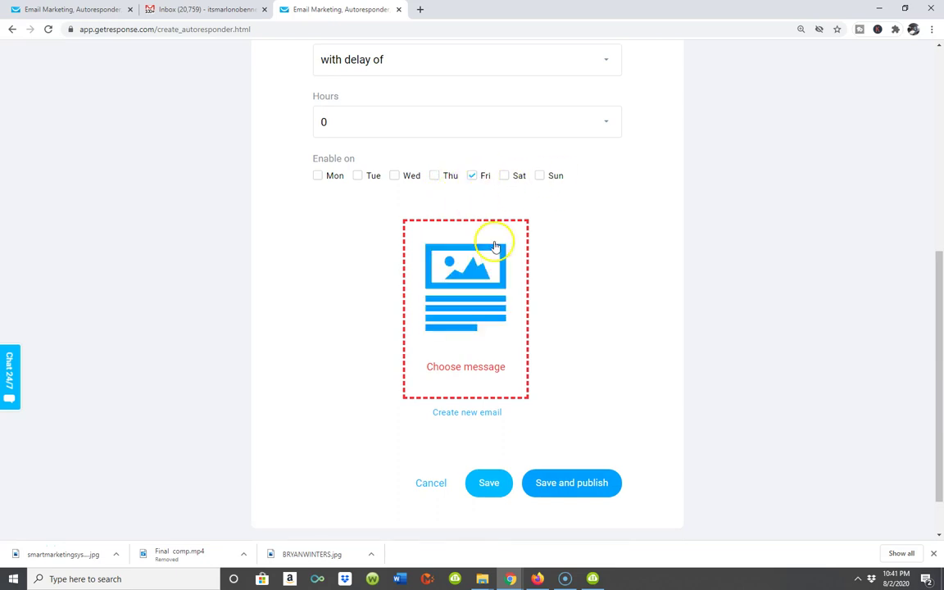
{"action": "scroll", "coordinate": [492, 328], "scroll_direction": "down", "scroll_amount": 1}
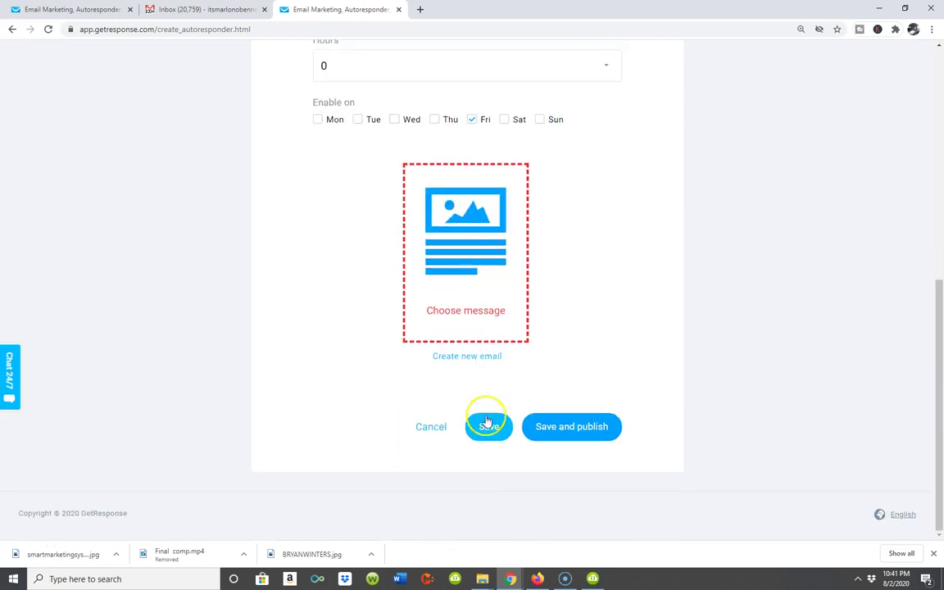
{"action": "left_click", "coordinate": [458, 359]}
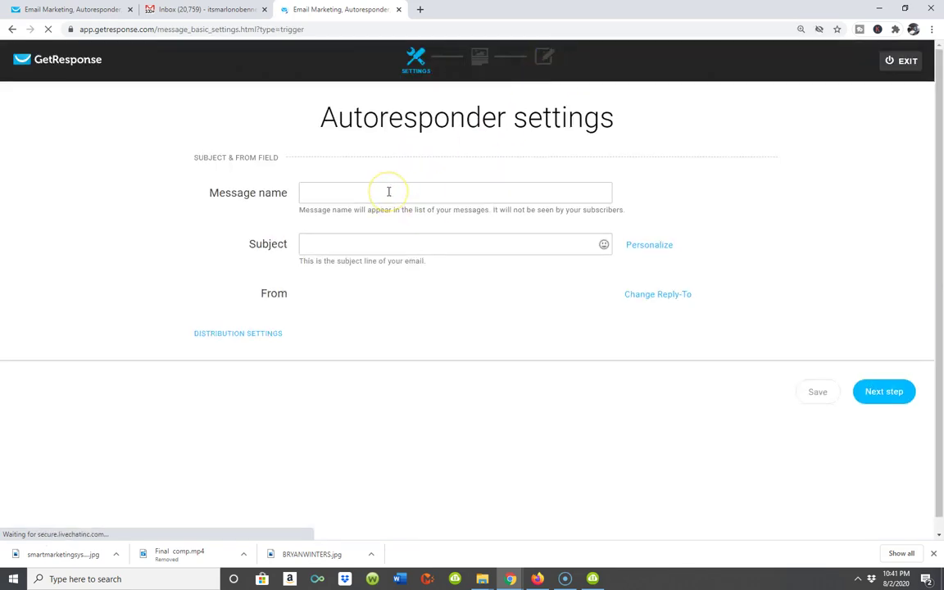
- Set message name and subject to 'Stop evrything you're doing [and this]', with the named sender address as From
{"action": "right_click", "coordinate": [389, 194]}
{"action": "left_click", "coordinate": [418, 286]}
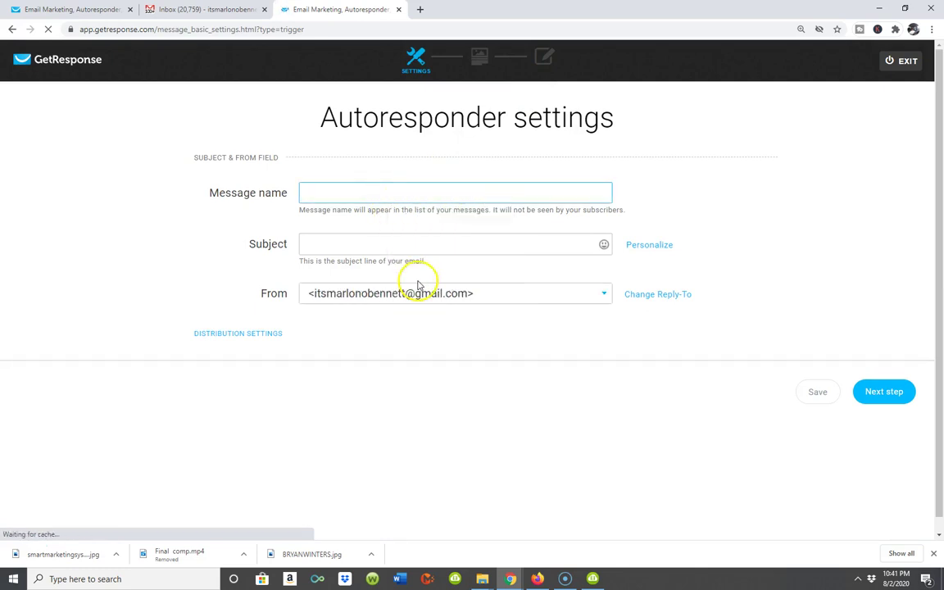
{"action": "right_click", "coordinate": [412, 244]}
{"action": "left_click", "coordinate": [448, 332]}
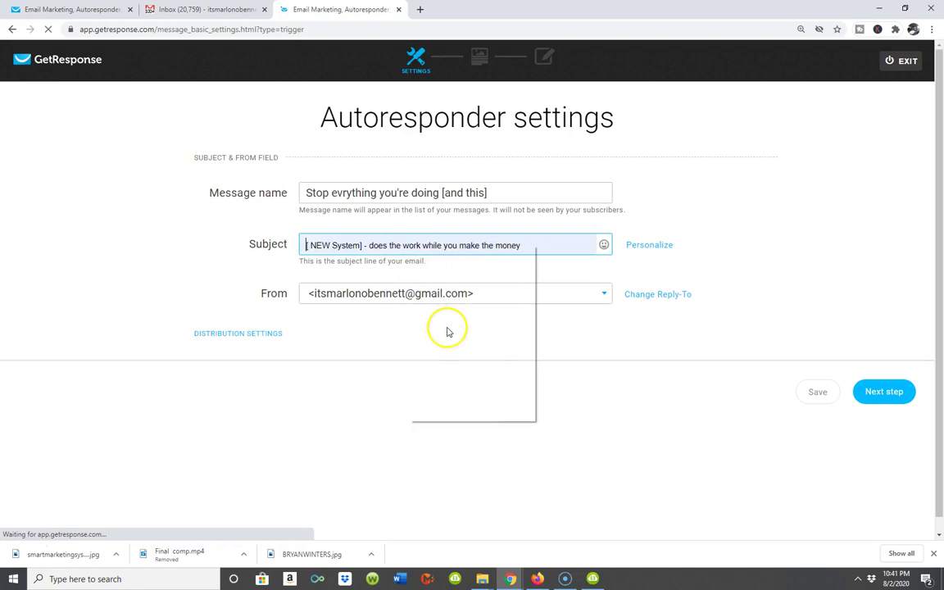
{"action": "left_click", "coordinate": [444, 334]}
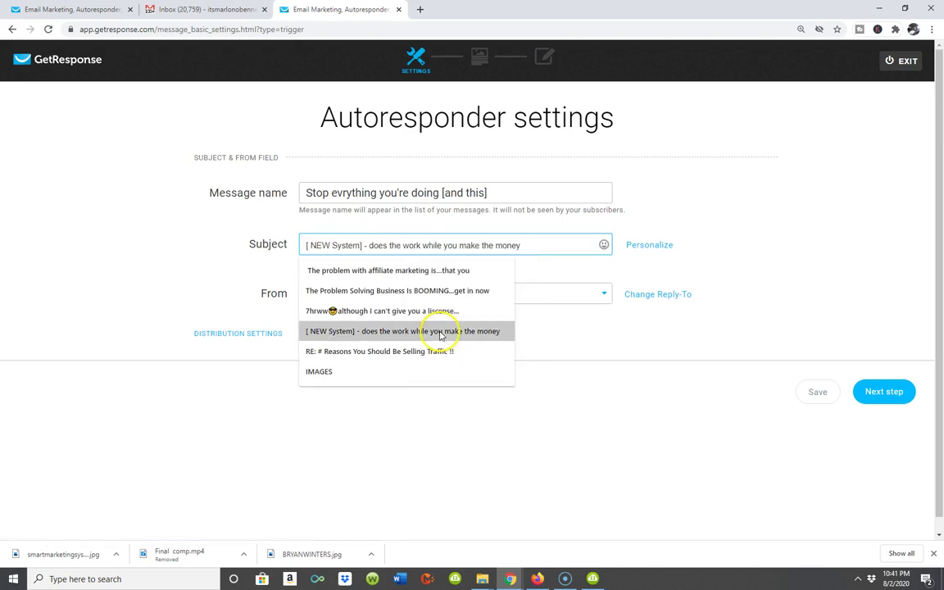
{"action": "left_click", "coordinate": [671, 164]}
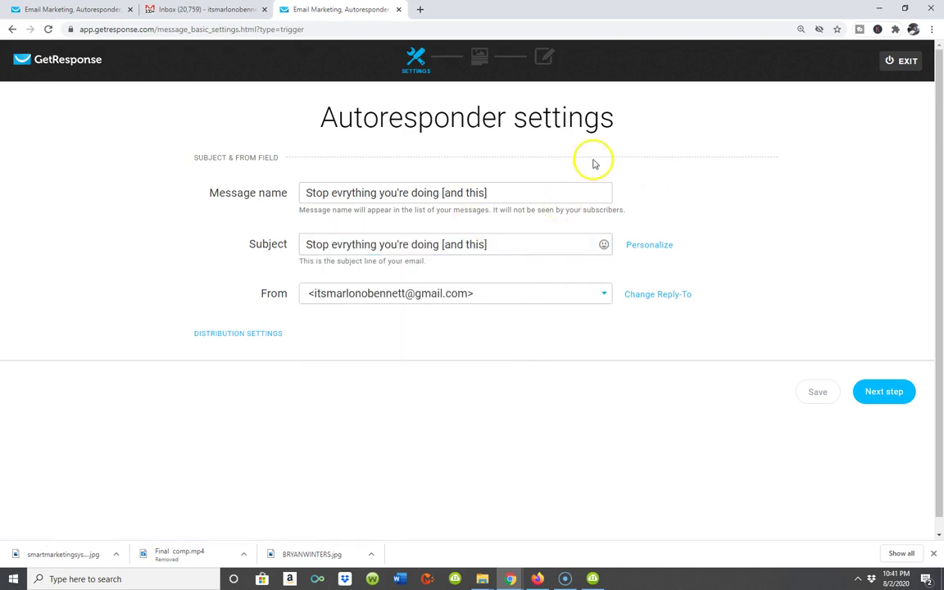
{"action": "left_click", "coordinate": [602, 294]}
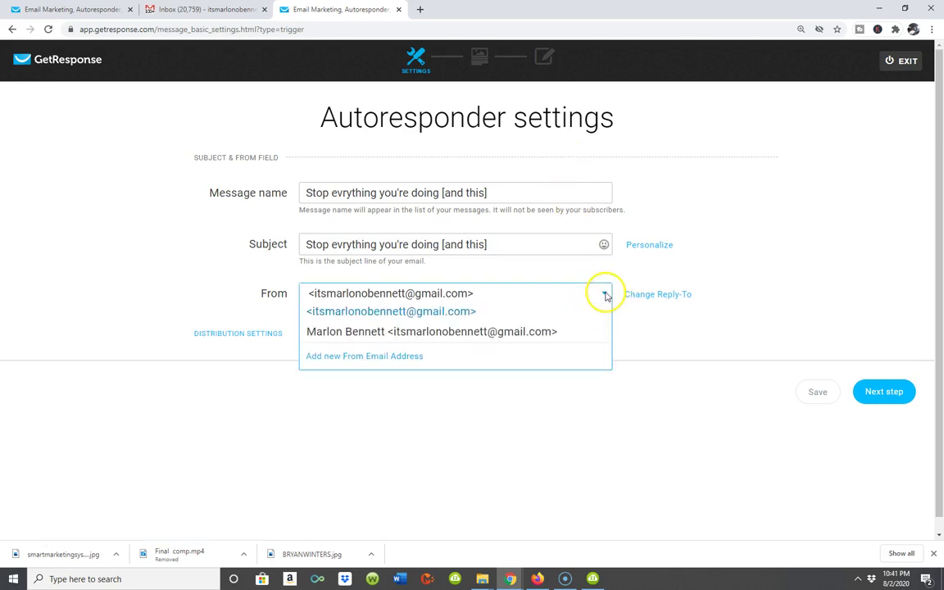
{"action": "left_click", "coordinate": [445, 333]}
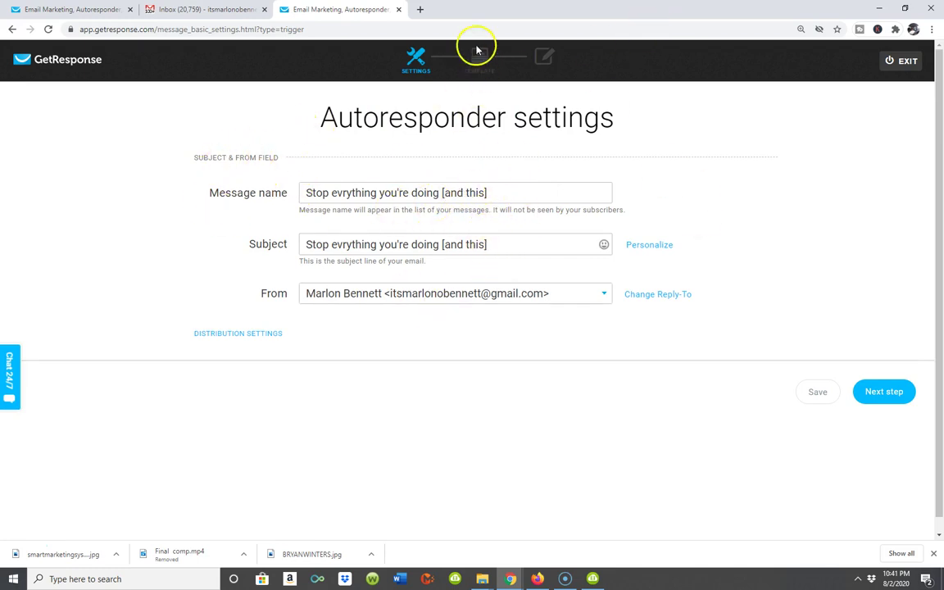
- Open the Emojipedia site in a new browser tab
{"action": "left_click", "coordinate": [419, 9]}
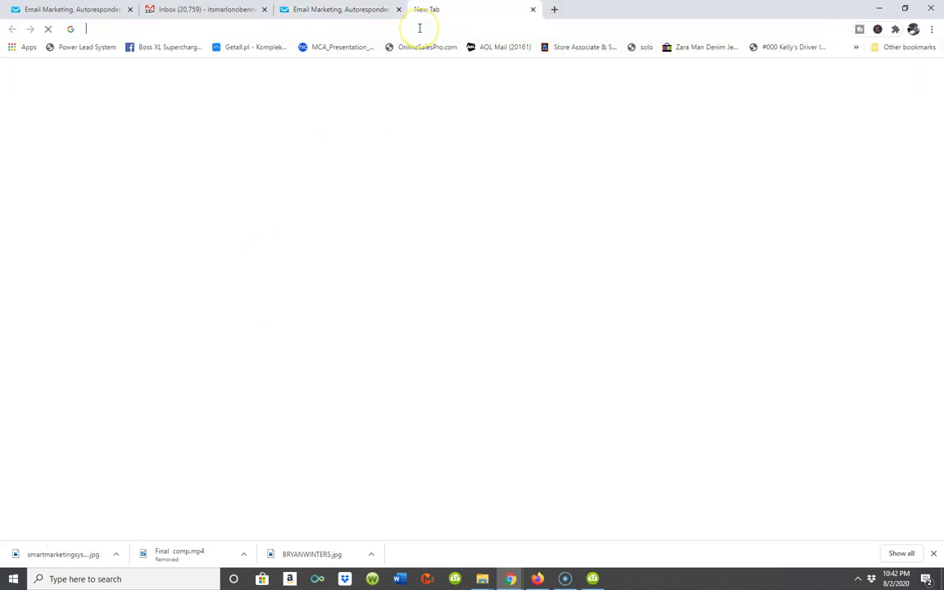
{"action": "left_click", "coordinate": [420, 29]}
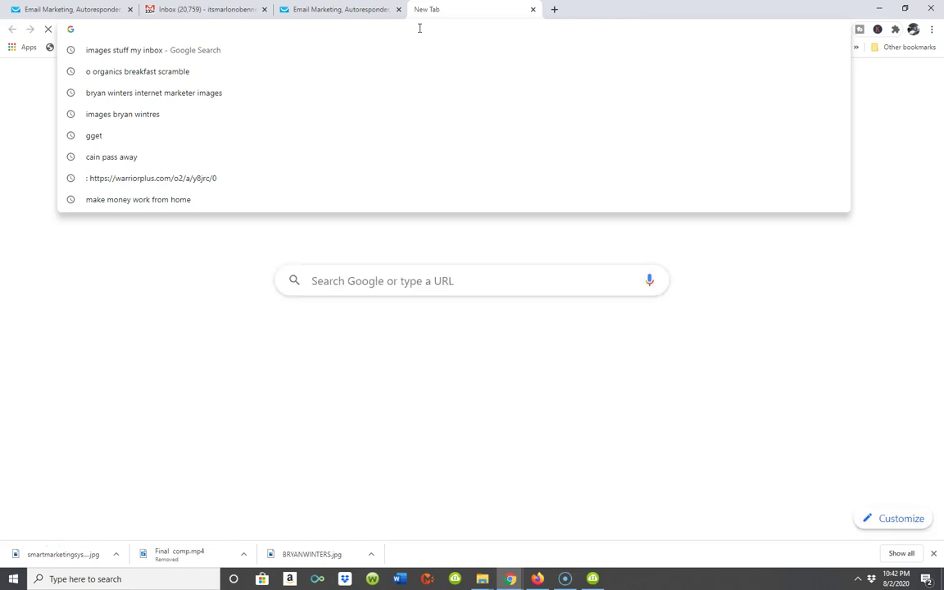
{"action": "type", "text": "emojipedia.org/people/"}
{"action": "key", "text": "Return"}
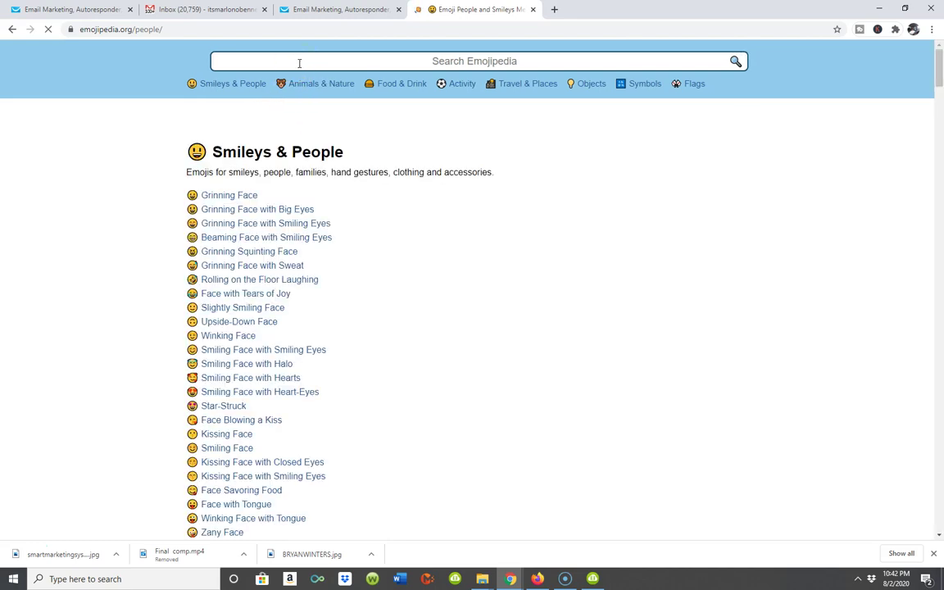
- Search Emojipedia for the sunglasses emoji, fixing the misspelled query
{"action": "left_click", "coordinate": [299, 62]}
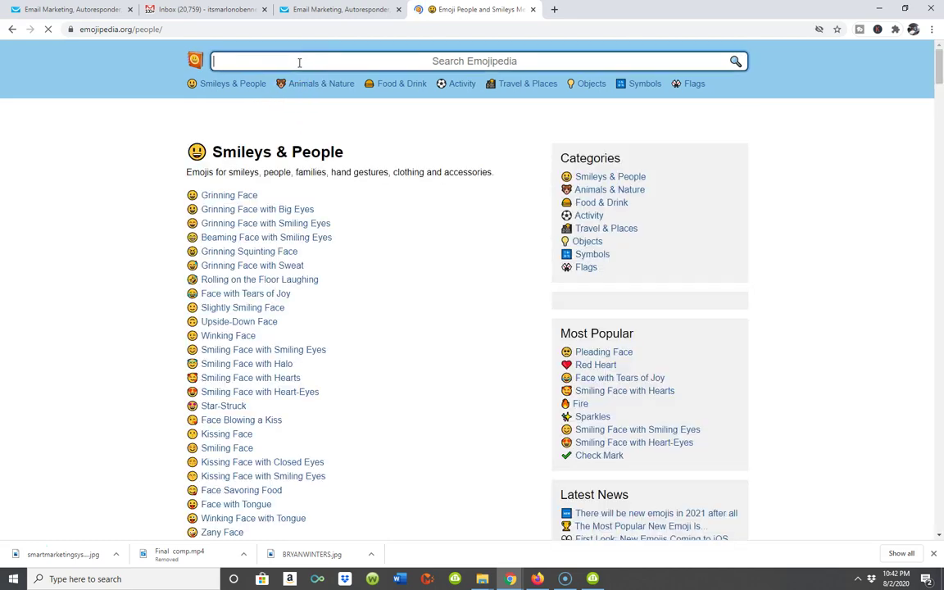
{"action": "type", "text": "s"}
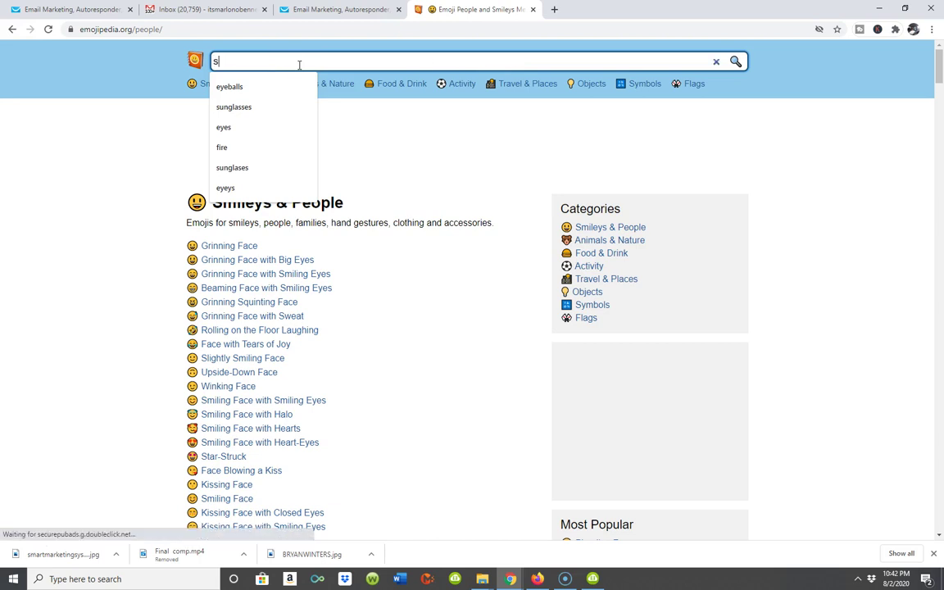
{"action": "type", "text": "unglassses"}
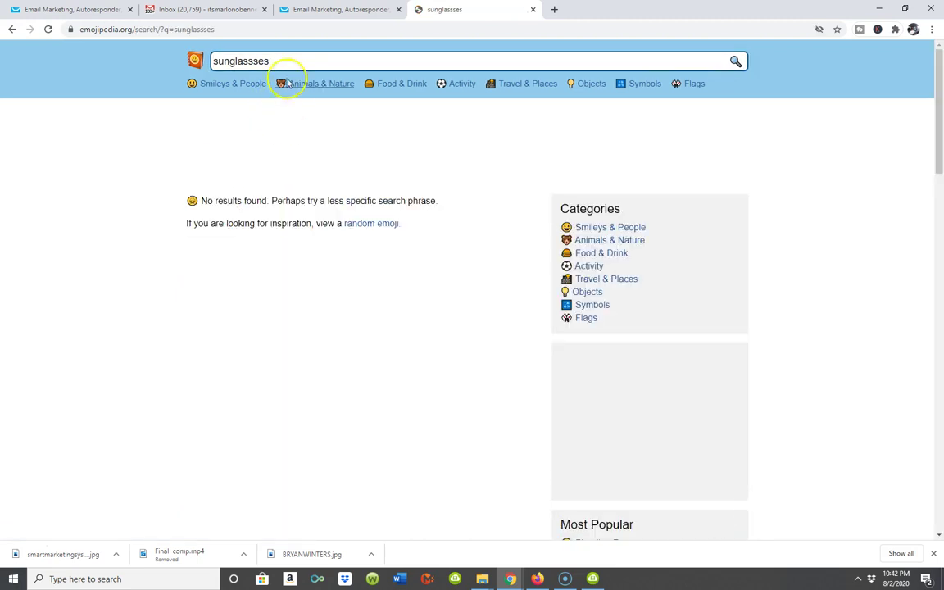
{"action": "left_click", "coordinate": [277, 59]}
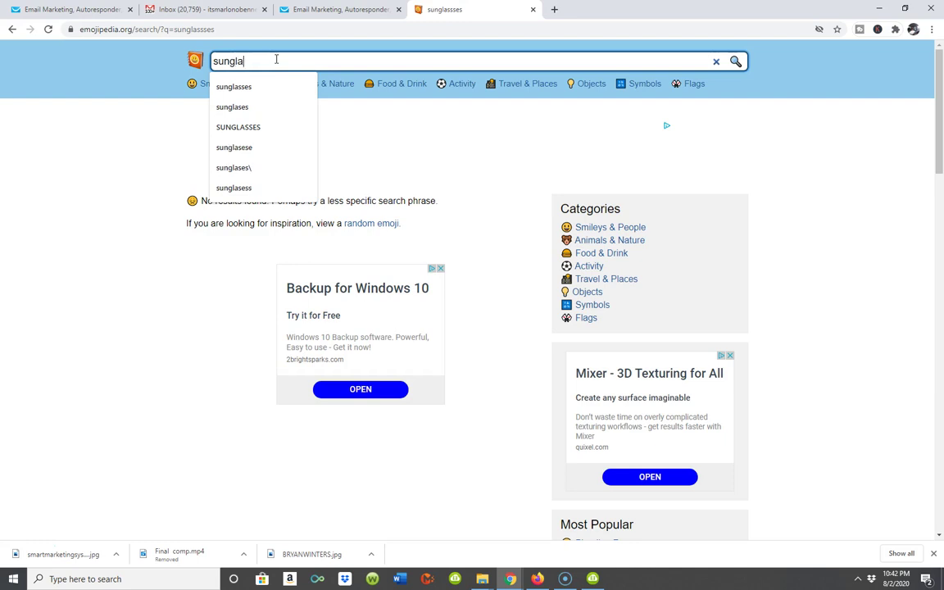
{"action": "type", "text": "ses"}
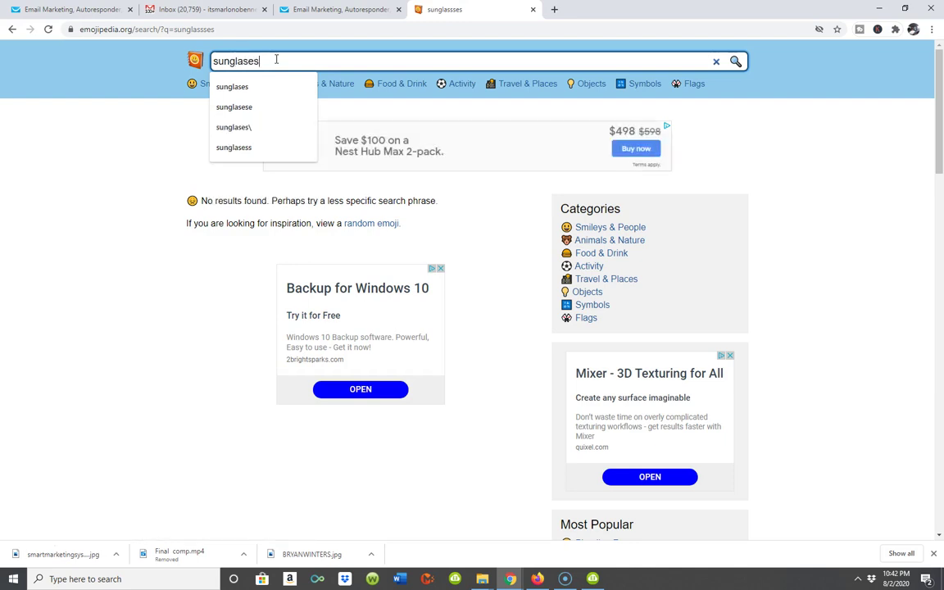
{"action": "key", "text": "Return"}
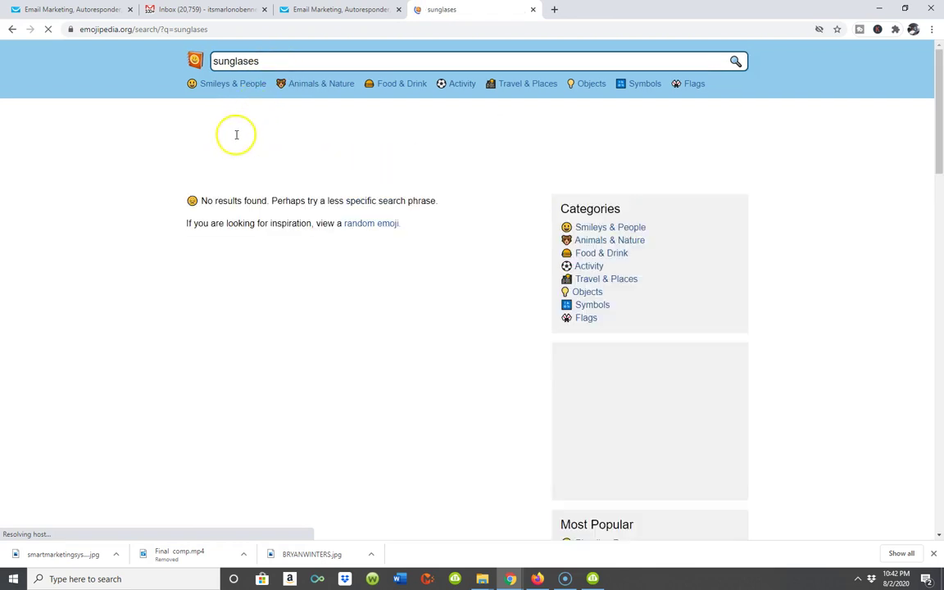
- Change the search to 'sun glasses' to find the Sunglasses emoji, then return to GetResponse
{"action": "left_click", "coordinate": [269, 62]}
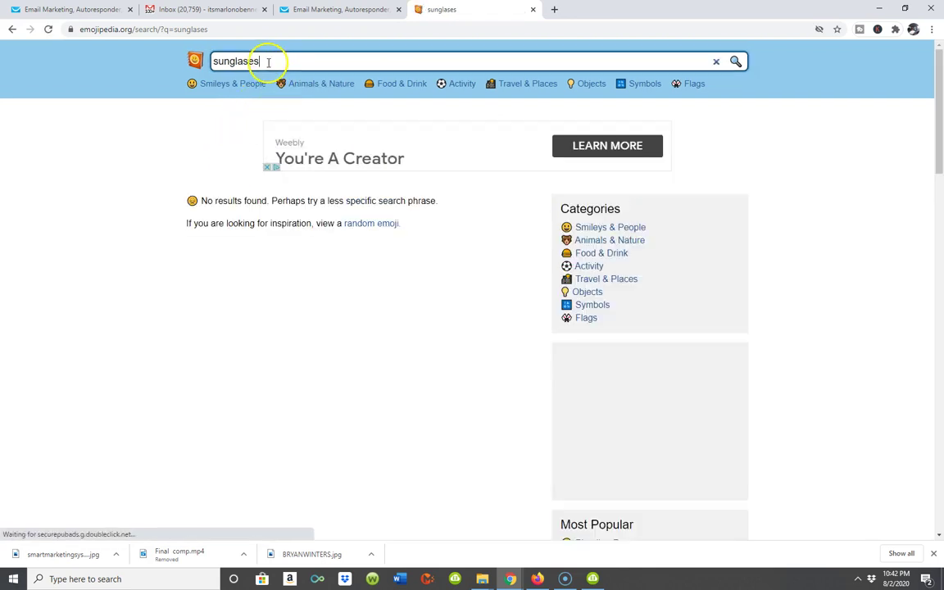
{"action": "key", "text": "BackSpace"}
{"action": "key", "text": "BackSpace"}
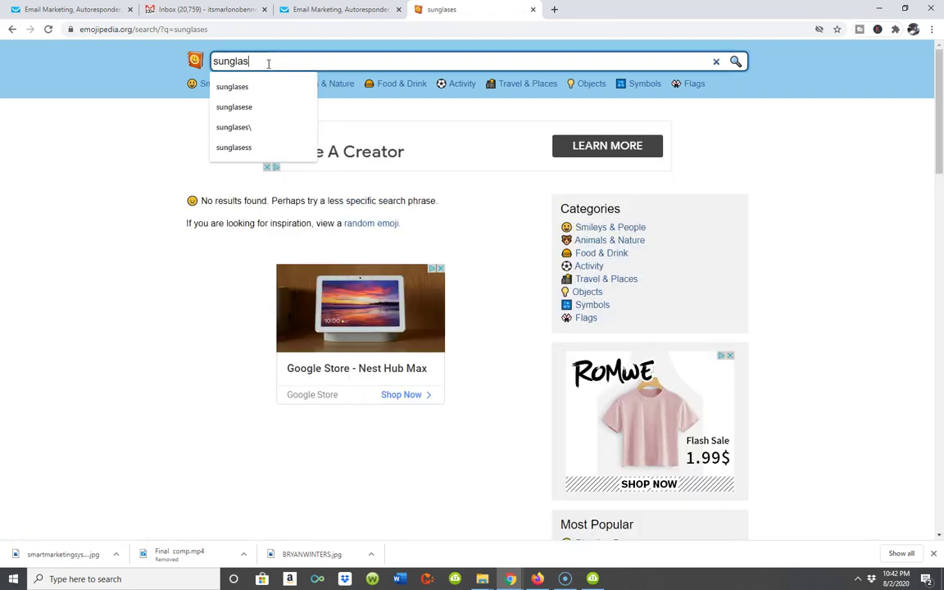
{"action": "key", "text": "BackSpace"}
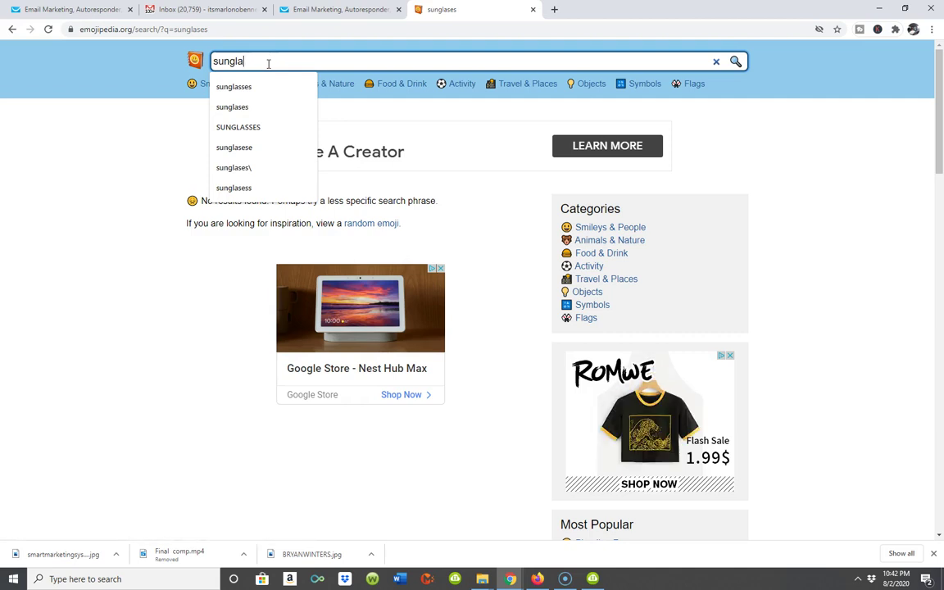
{"action": "key", "text": "BackSpace"}
{"action": "key", "text": "BackSpace"}
{"action": "key", "text": "BackSpace"}
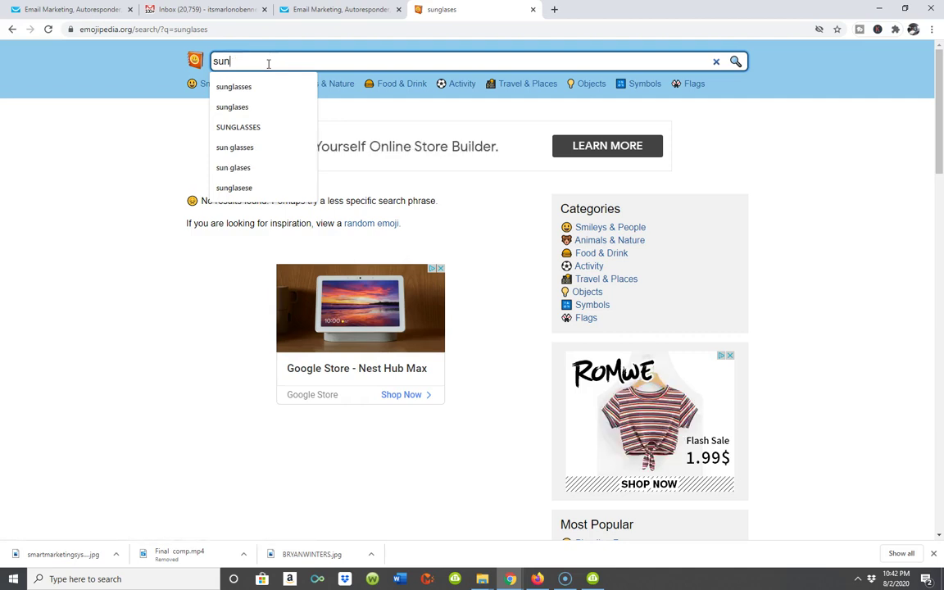
{"action": "type", "text": "glasses"}
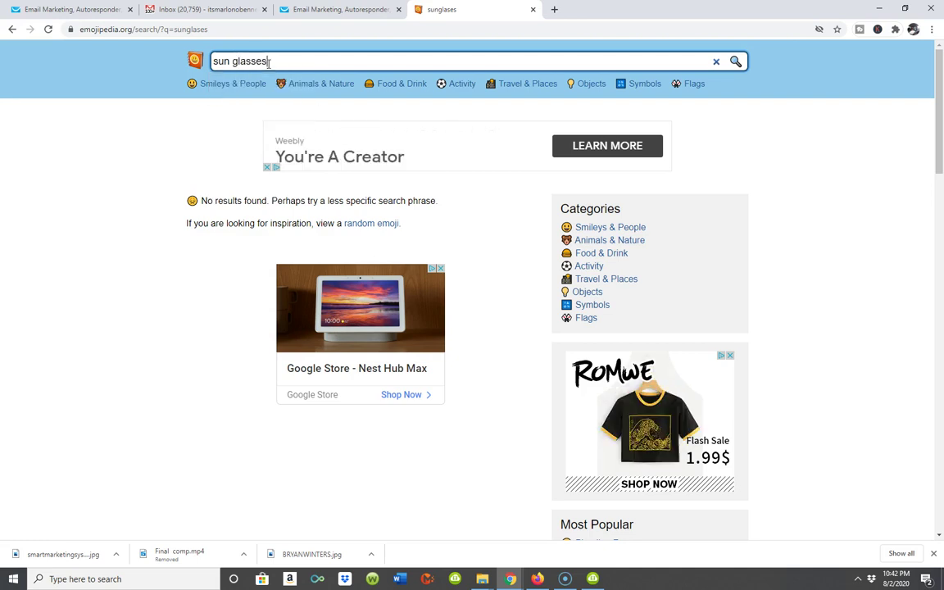
{"action": "key", "text": "Return"}
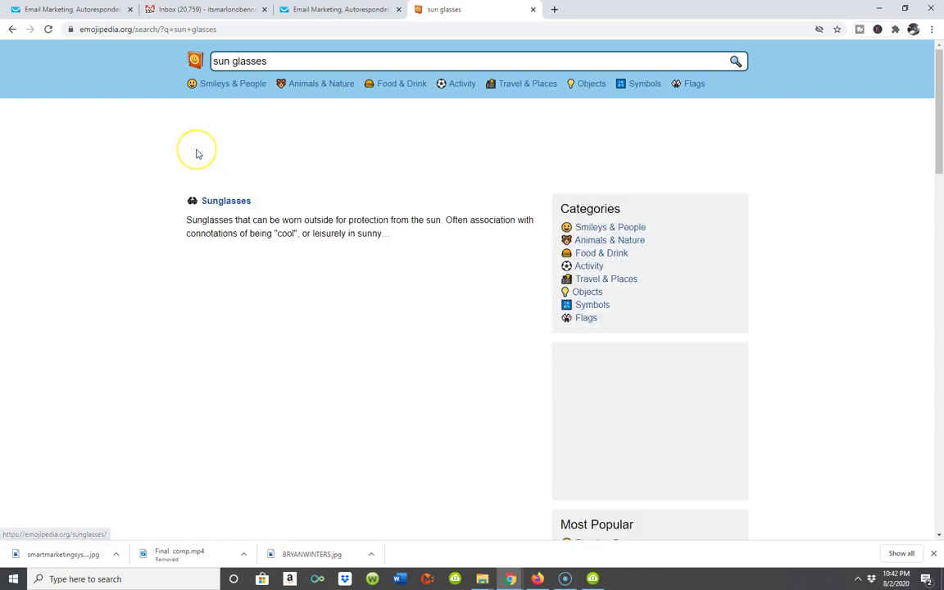
{"action": "left_click", "coordinate": [362, 10]}
{"action": "left_click", "coordinate": [306, 192]}
- After a failed paste into the message name, fetch the sunglasses emoji from Emojipedia
{"action": "right_click", "coordinate": [308, 193]}
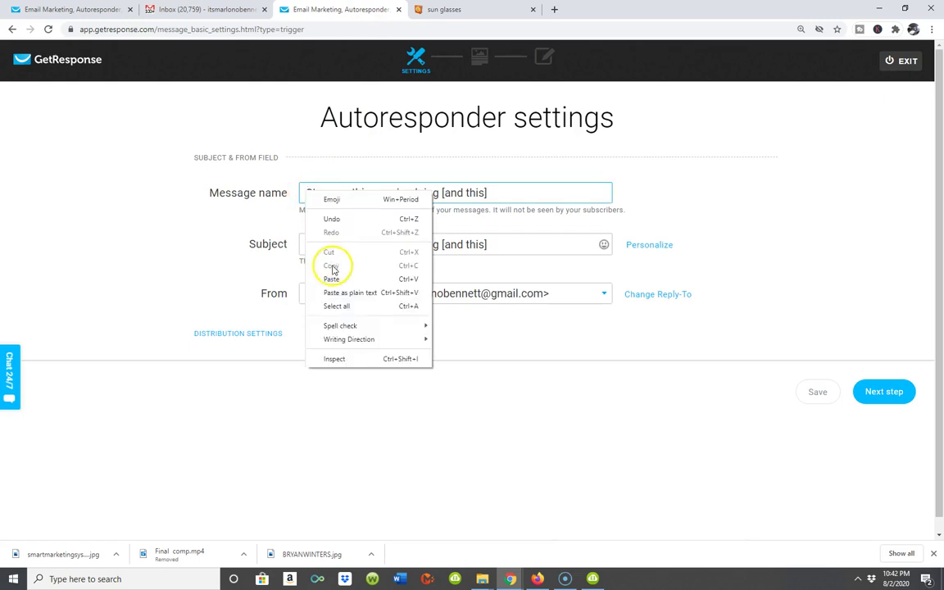
{"action": "left_click", "coordinate": [332, 280]}
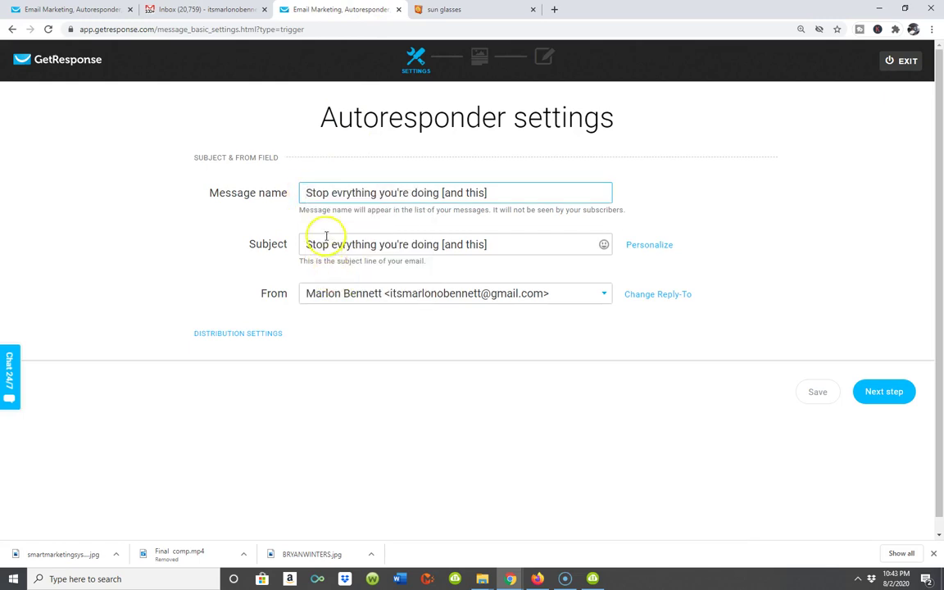
{"action": "right_click", "coordinate": [308, 191]}
{"action": "left_click", "coordinate": [332, 276]}
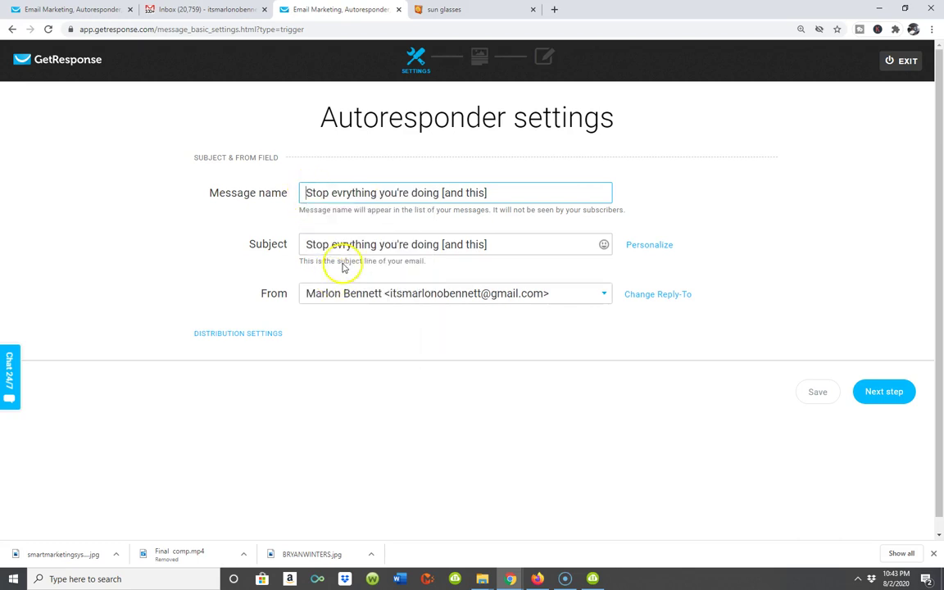
{"action": "left_click", "coordinate": [494, 14]}
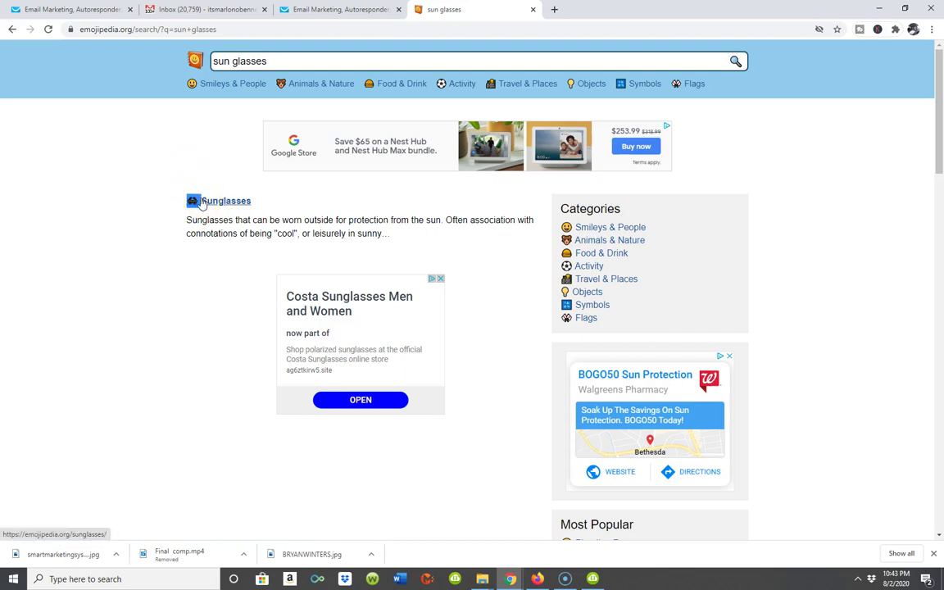
{"action": "left_click", "coordinate": [357, 12]}
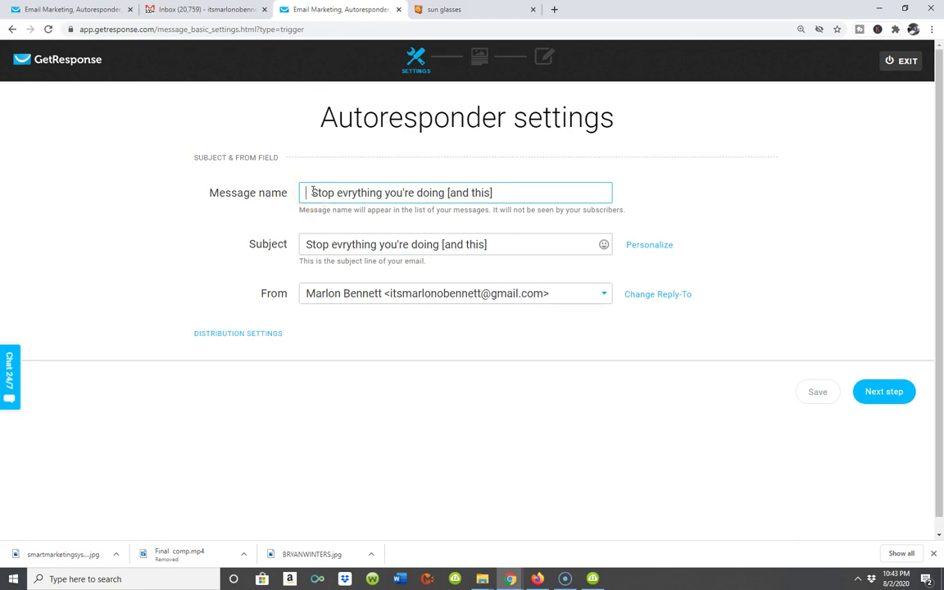
- Paste the sunglasses emoji at the start of the message name and the subject
{"action": "right_click", "coordinate": [304, 192]}
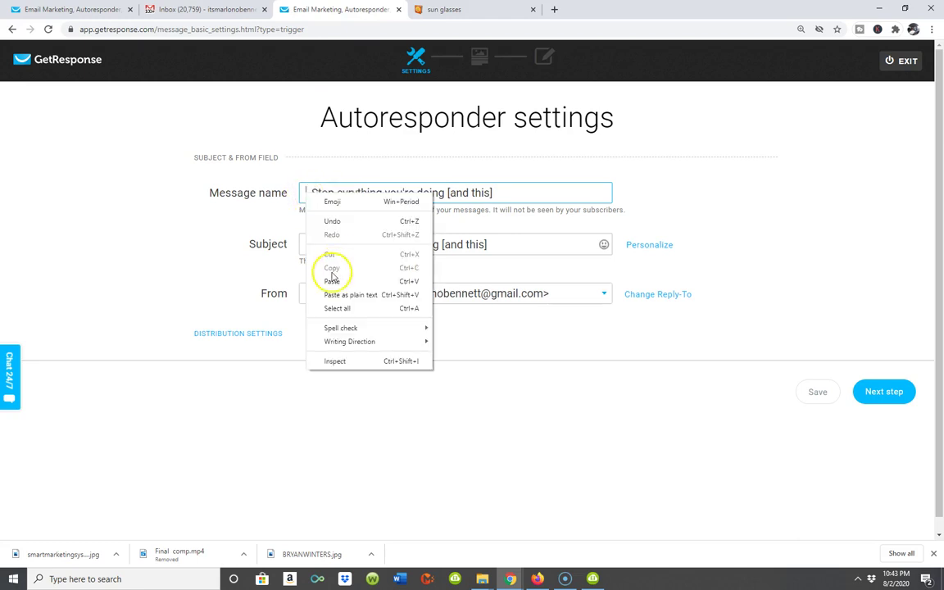
{"action": "left_click", "coordinate": [332, 276]}
{"action": "left_click", "coordinate": [303, 245]}
{"action": "right_click", "coordinate": [305, 246]}
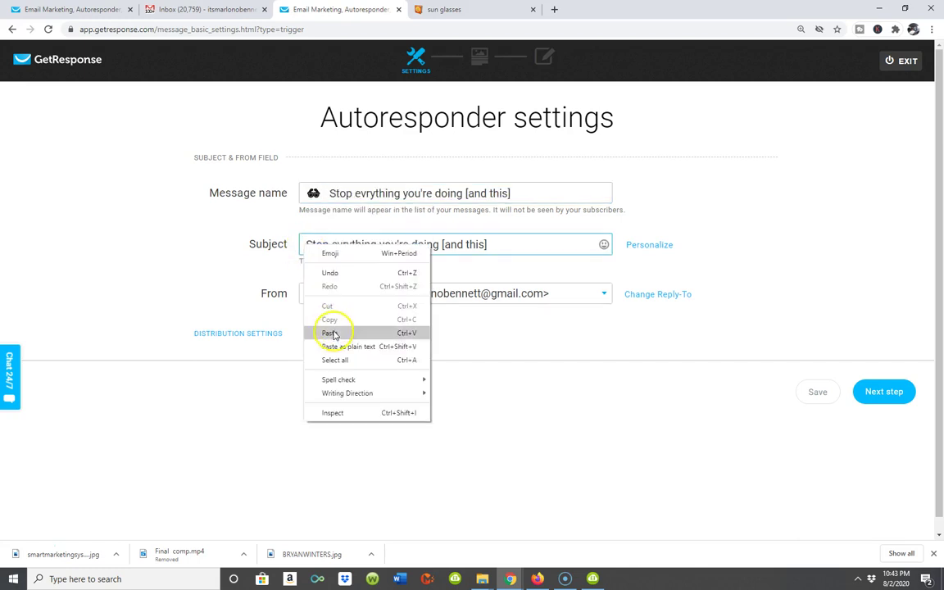
{"action": "left_click", "coordinate": [332, 333]}
- Delete the extra space after the emoji in both the message name and subject
{"action": "left_click", "coordinate": [328, 193]}
{"action": "key", "text": "BackSpace"}
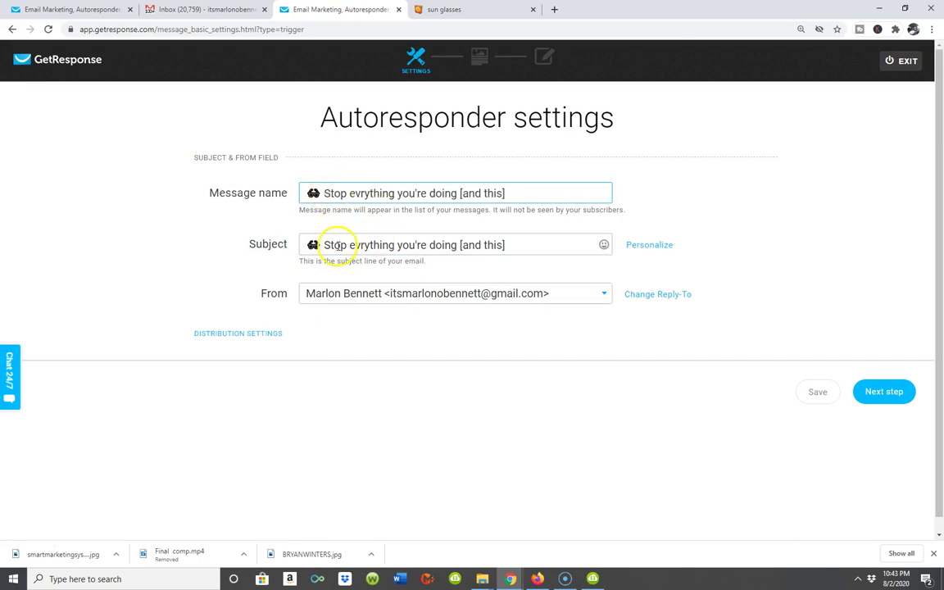
{"action": "left_click", "coordinate": [327, 246]}
{"action": "key", "text": "BackSpace"}
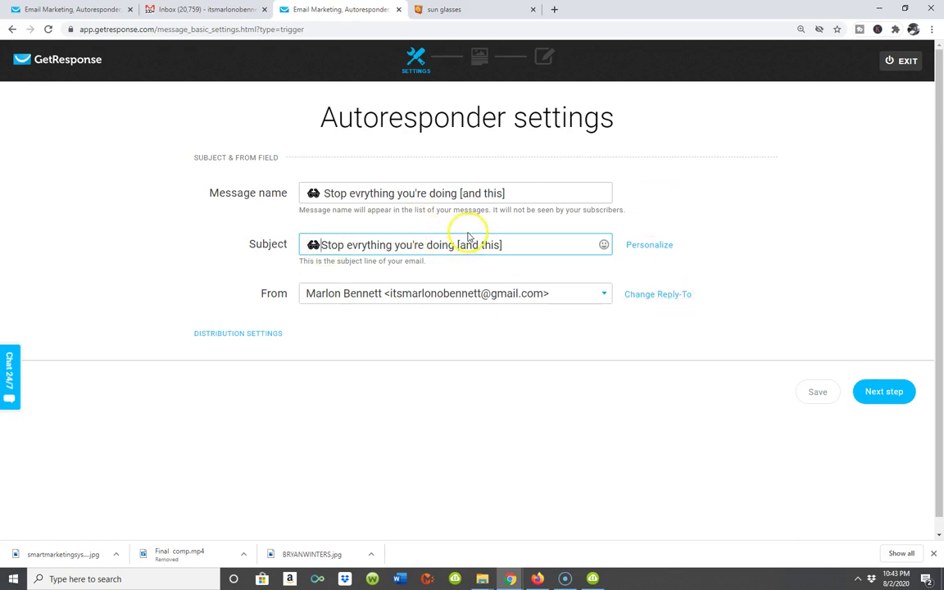
{"action": "scroll", "coordinate": [464, 243], "scroll_direction": "down", "scroll_amount": 1}
- Continue from the autoresponder settings to the Template step
{"action": "left_click", "coordinate": [878, 384]}
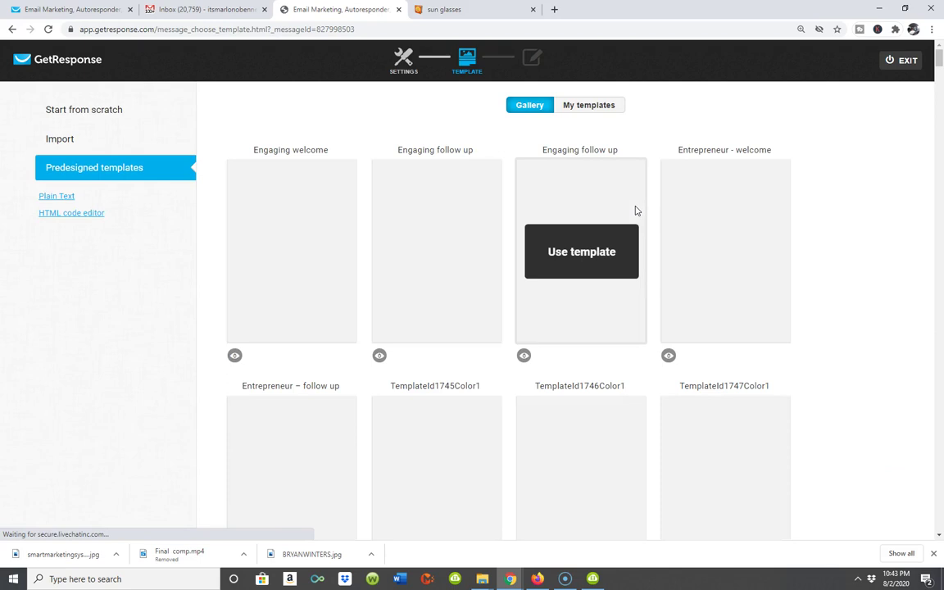
{"action": "left_click", "coordinate": [629, 210]}
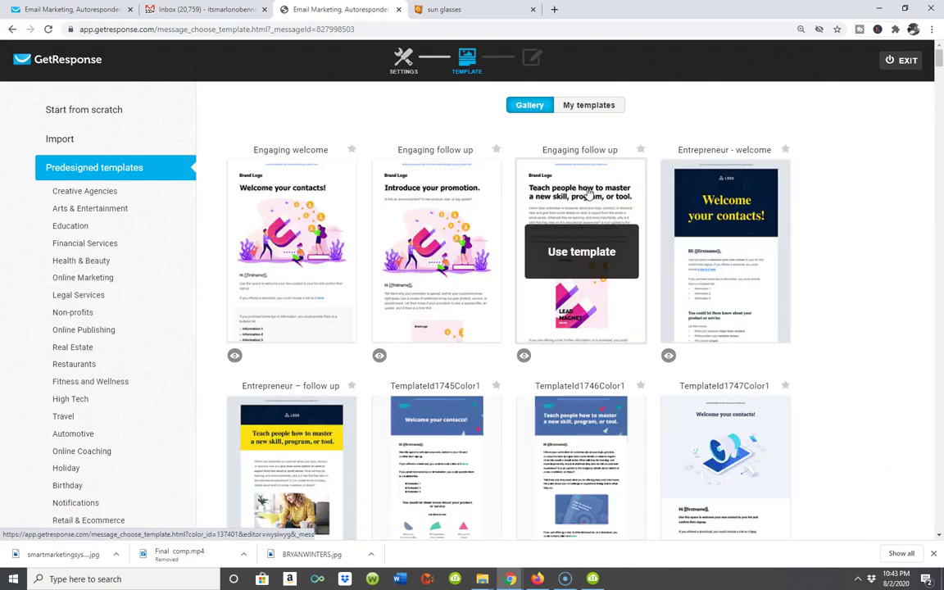
{"action": "left_click", "coordinate": [467, 253]}
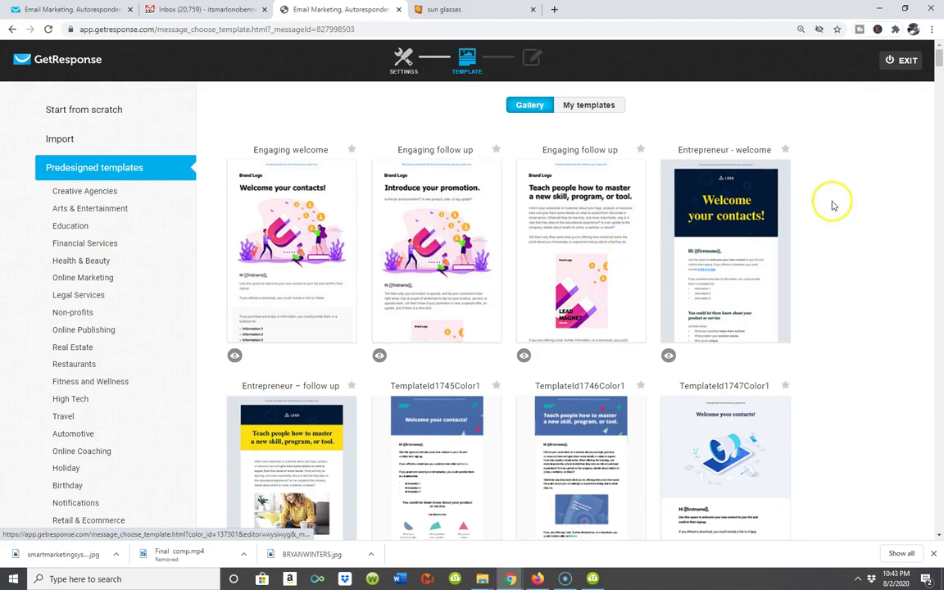
- Browse the Predesigned templates gallery, including Engaging welcome and Business Advisor
{"action": "scroll", "coordinate": [889, 164], "scroll_direction": "down", "scroll_amount": 2}
{"action": "scroll", "coordinate": [892, 166], "scroll_direction": "up", "scroll_amount": 2}
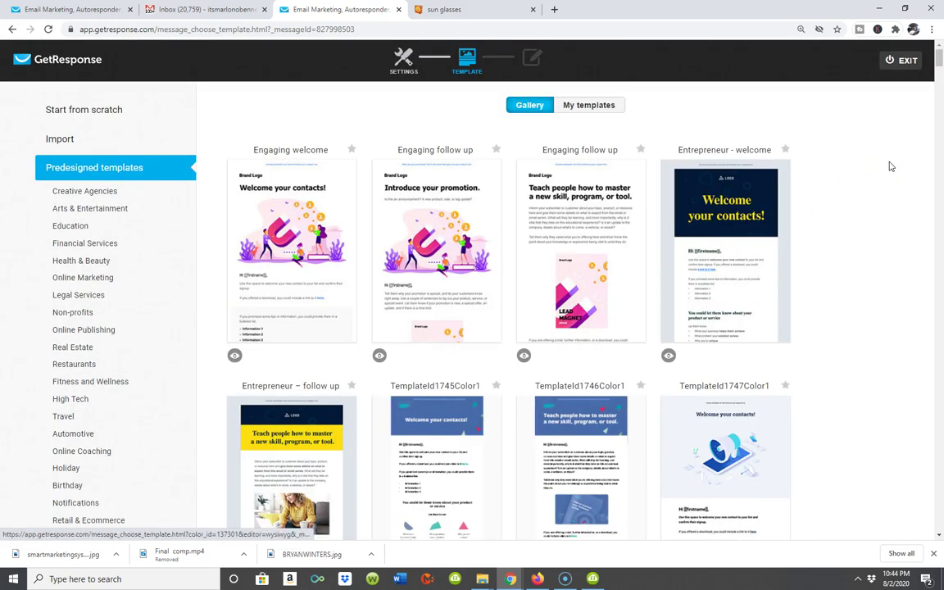
{"action": "scroll", "coordinate": [889, 164], "scroll_direction": "down", "scroll_amount": 5}
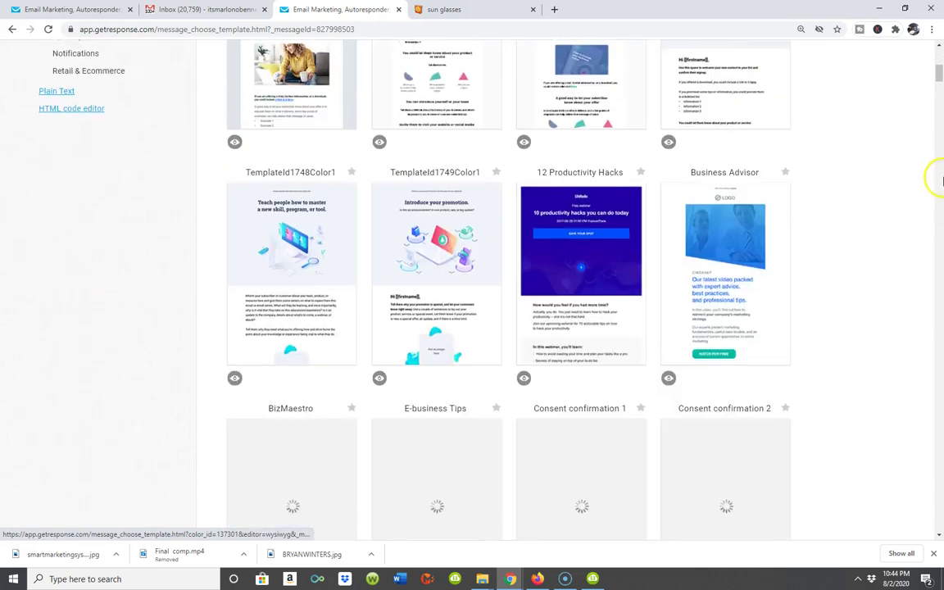
{"action": "scroll", "coordinate": [942, 181], "scroll_direction": "up", "scroll_amount": 5}
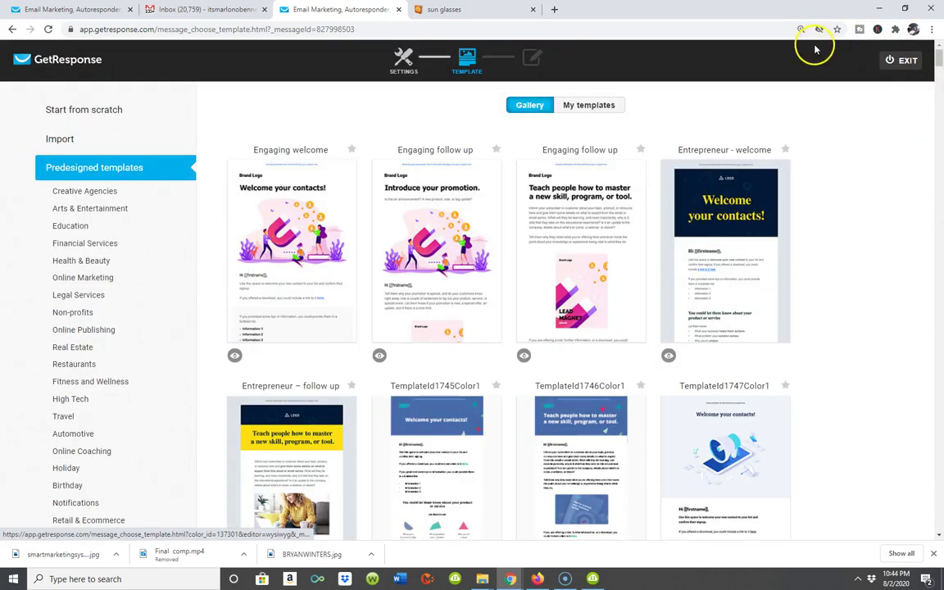
{"action": "scroll", "coordinate": [812, 82], "scroll_direction": "down", "scroll_amount": 2}
{"action": "scroll", "coordinate": [814, 95], "scroll_direction": "up", "scroll_amount": 2}
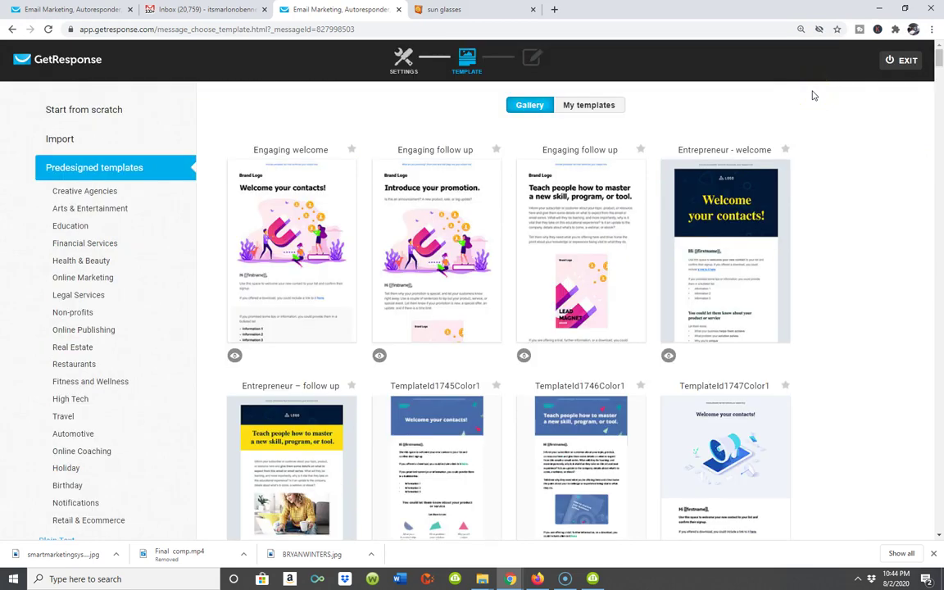
{"action": "scroll", "coordinate": [453, 148], "scroll_direction": "down", "scroll_amount": 1}
{"action": "scroll", "coordinate": [716, 170], "scroll_direction": "up", "scroll_amount": 1}
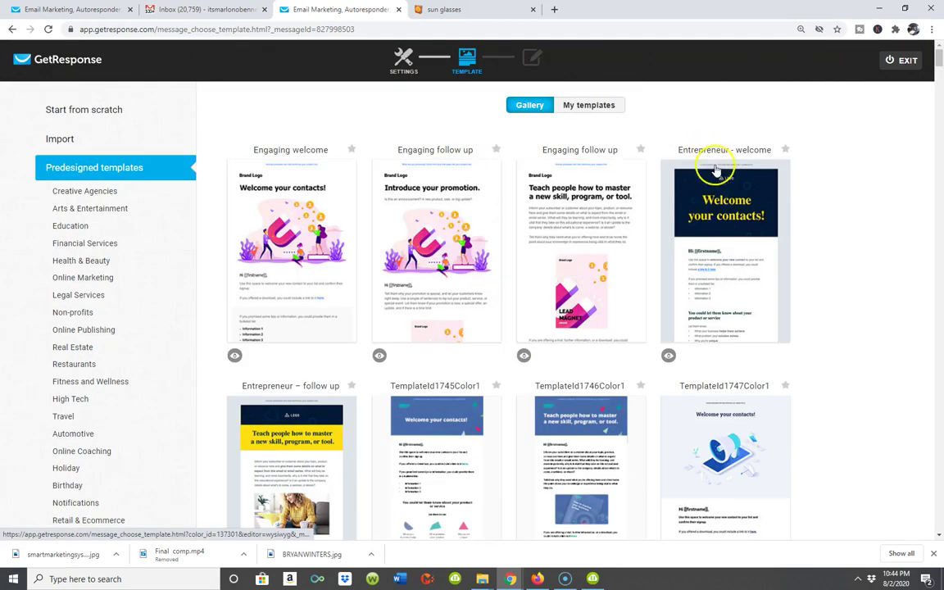
{"action": "scroll", "coordinate": [270, 306], "scroll_direction": "down", "scroll_amount": 6}
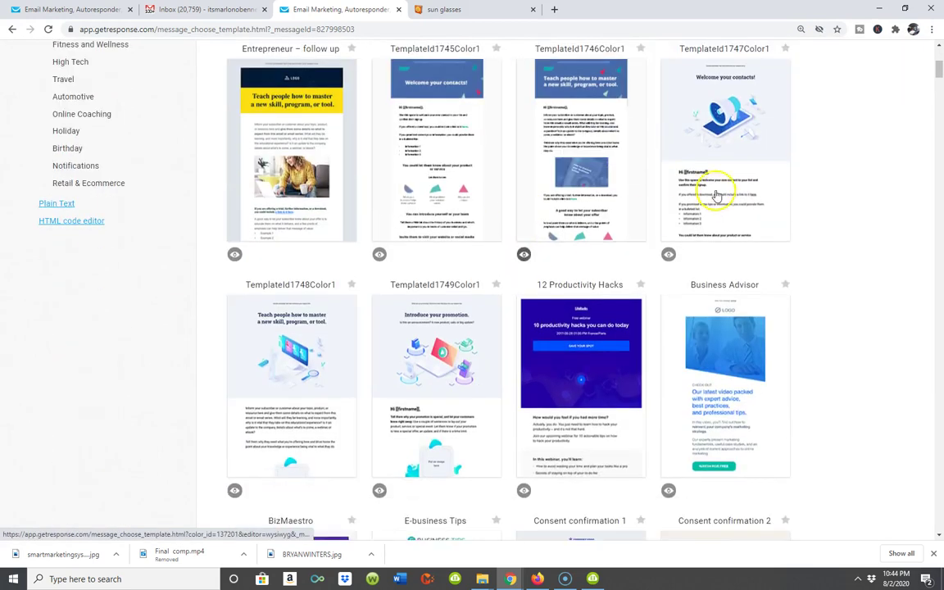
{"action": "scroll", "coordinate": [715, 196], "scroll_direction": "up", "scroll_amount": 6}
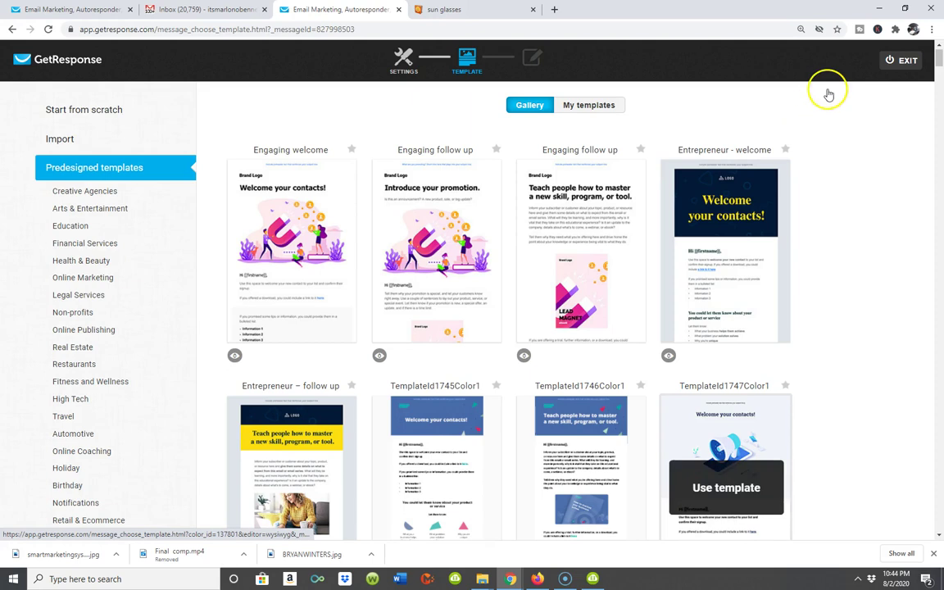
- Use the Blank template from Start from scratch to open an empty 600px message
{"action": "left_click", "coordinate": [105, 111]}
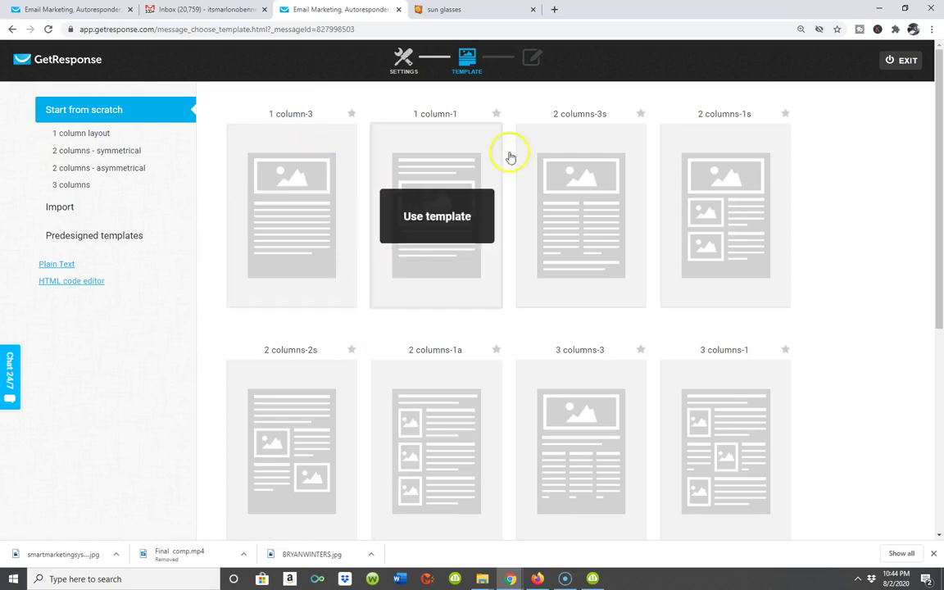
{"action": "scroll", "coordinate": [501, 380], "scroll_direction": "down", "scroll_amount": 2}
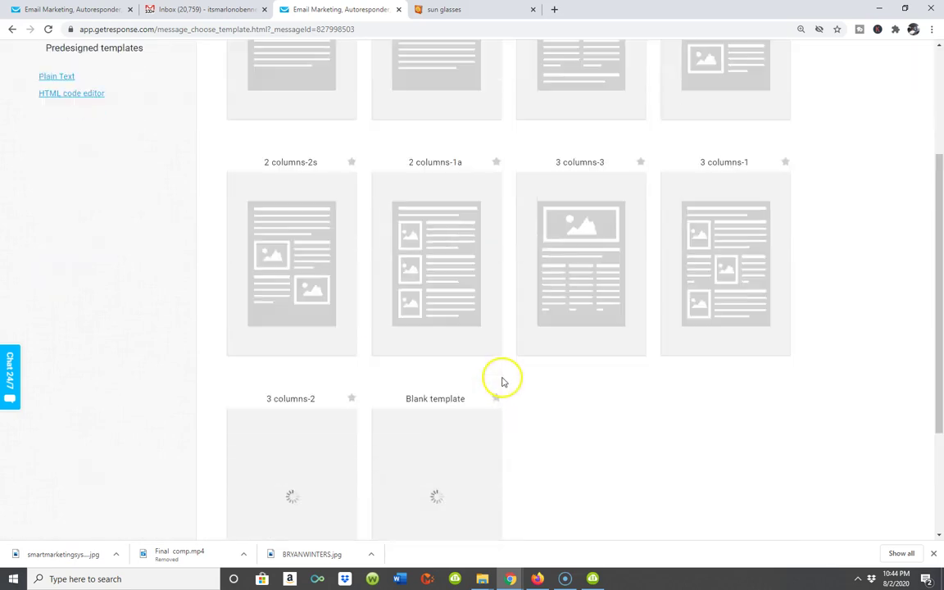
{"action": "scroll", "coordinate": [502, 382], "scroll_direction": "up", "scroll_amount": 1}
{"action": "scroll", "coordinate": [502, 381], "scroll_direction": "up", "scroll_amount": 1}
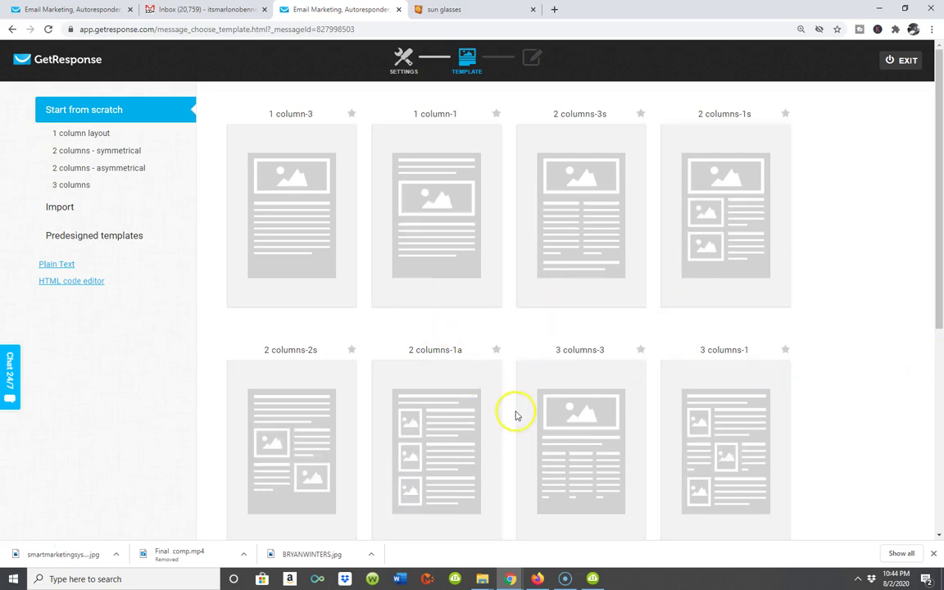
{"action": "scroll", "coordinate": [824, 196], "scroll_direction": "down", "scroll_amount": 1}
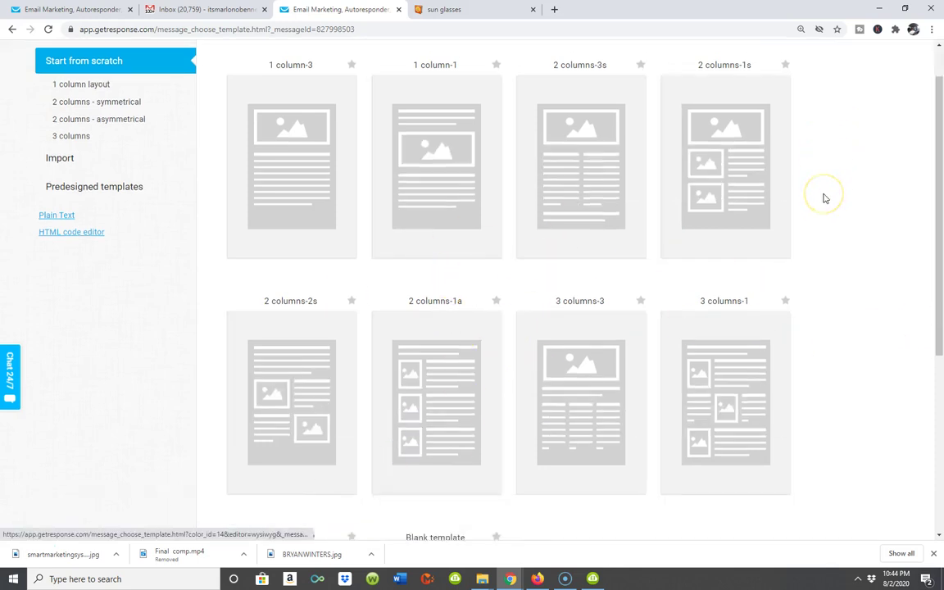
{"action": "scroll", "coordinate": [826, 196], "scroll_direction": "up", "scroll_amount": 1}
{"action": "scroll", "coordinate": [825, 198], "scroll_direction": "down", "scroll_amount": 2}
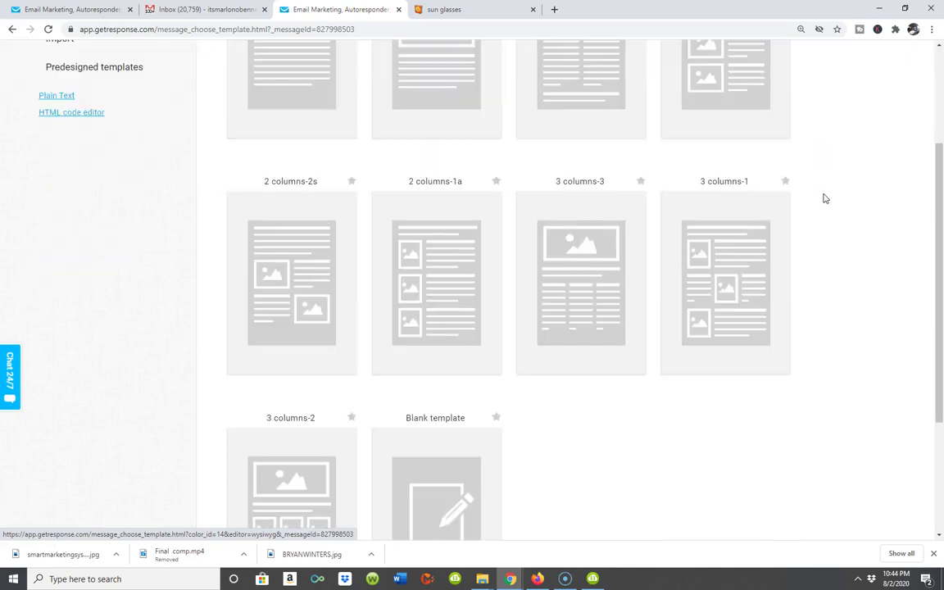
{"action": "scroll", "coordinate": [825, 199], "scroll_direction": "down", "scroll_amount": 3}
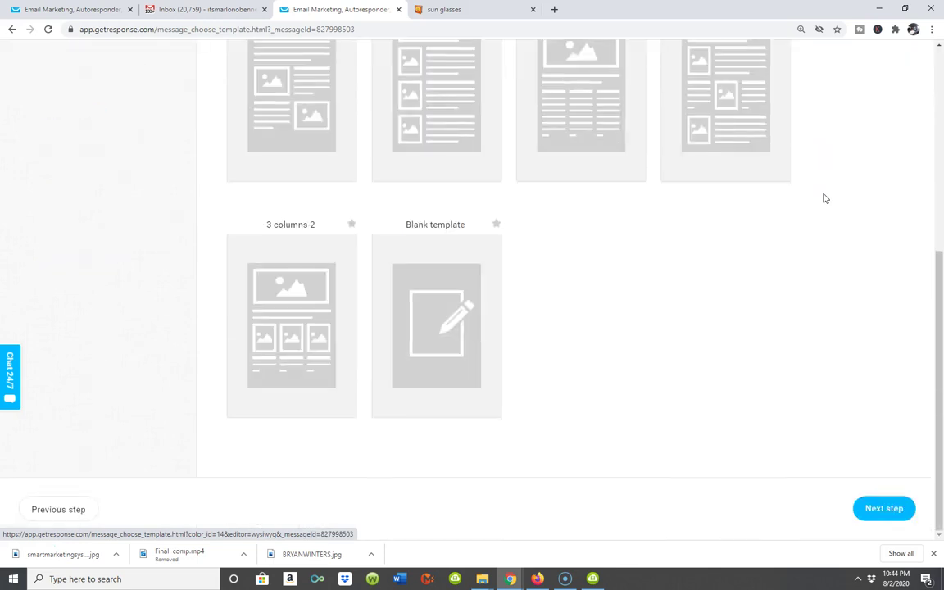
{"action": "scroll", "coordinate": [826, 198], "scroll_direction": "up", "scroll_amount": 5}
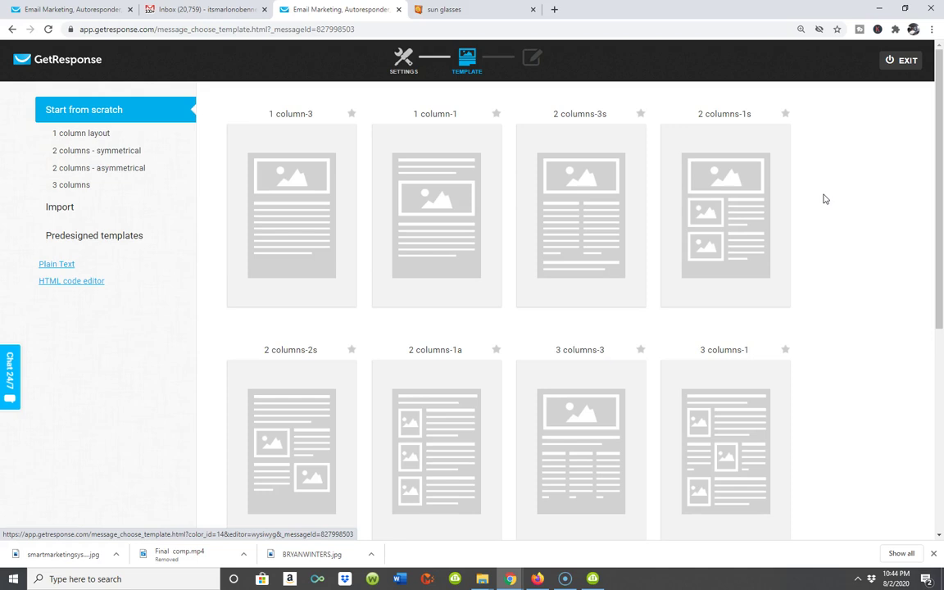
{"action": "scroll", "coordinate": [824, 198], "scroll_direction": "down", "scroll_amount": 2}
{"action": "scroll", "coordinate": [825, 198], "scroll_direction": "up", "scroll_amount": 2}
{"action": "scroll", "coordinate": [826, 198], "scroll_direction": "down", "scroll_amount": 4}
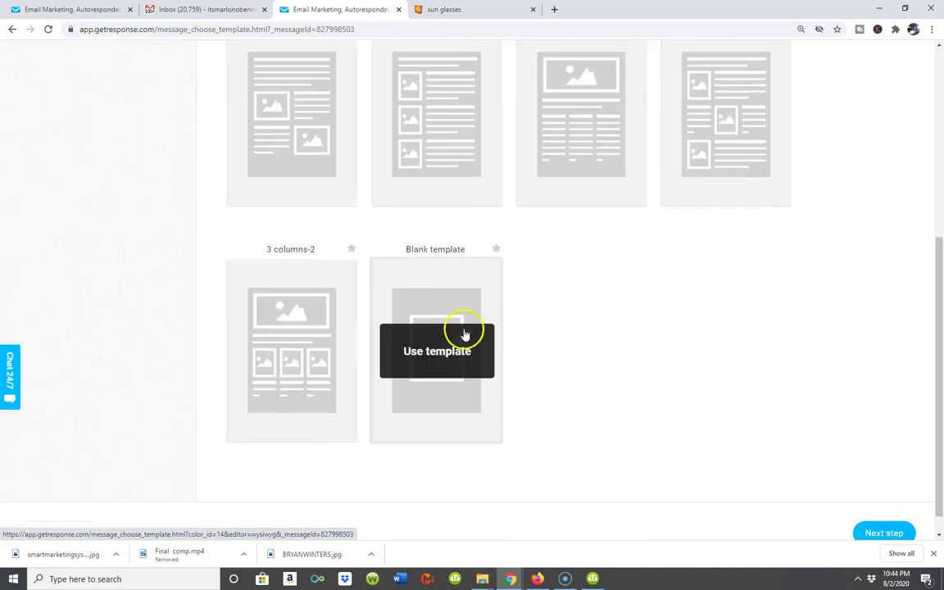
{"action": "left_click", "coordinate": [441, 354]}
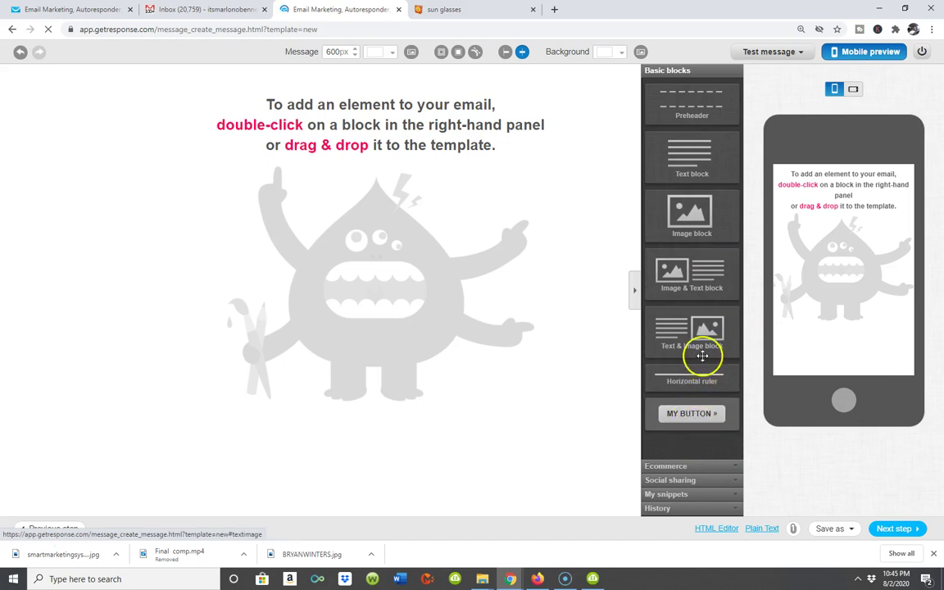
- Add a text block to the empty email and erase its placeholder paragraph
{"action": "left_click", "coordinate": [680, 164]}
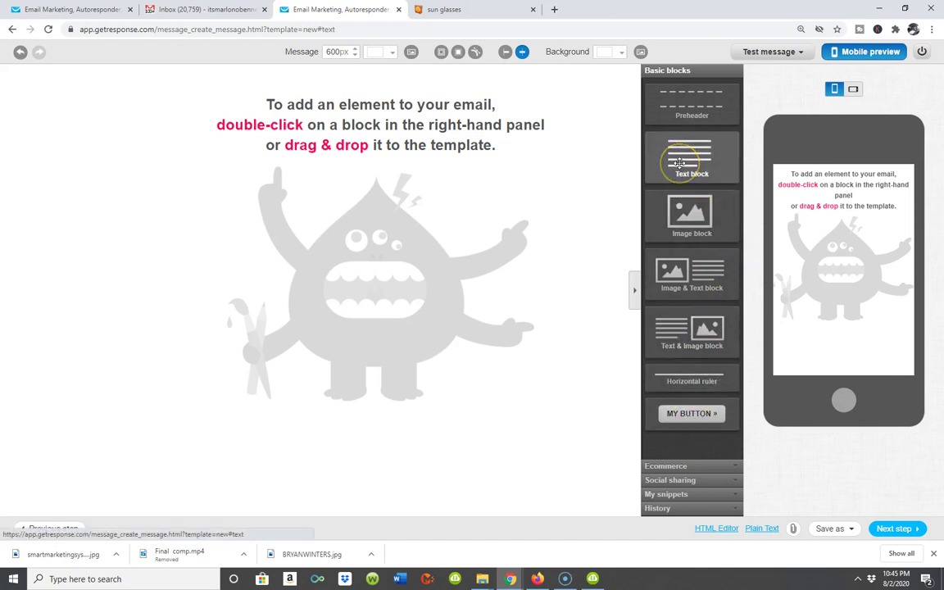
{"action": "left_click_drag", "start_coordinate": [680, 164], "coordinate": [337, 122]}
{"action": "left_click", "coordinate": [306, 130]}
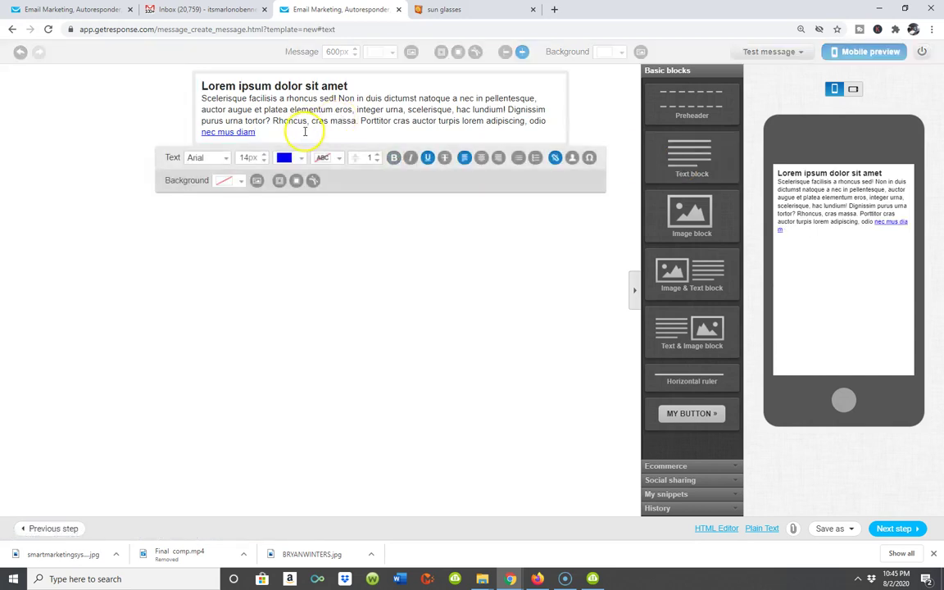
{"action": "key", "text": "BackSpace"}
{"action": "key", "text": "BackSpace"}
{"action": "key", "text": "BackSpace"}
{"action": "key", "text": "BackSpace"}
{"action": "key", "text": "BackSpace"}
{"action": "key", "text": "BackSpace"}
{"action": "key", "text": "BackSpace"}
{"action": "key", "text": "BackSpace"}
{"action": "key", "text": "BackSpace"}
{"action": "key", "text": "BackSpace"}
{"action": "key", "text": "BackSpace"}
{"action": "key", "text": "BackSpace"}
{"action": "key", "text": "BackSpace"}
{"action": "key", "text": "BackSpace"}
{"action": "key", "text": "BackSpace"}
{"action": "key", "text": "BackSpace"}
{"action": "key", "text": "BackSpace"}
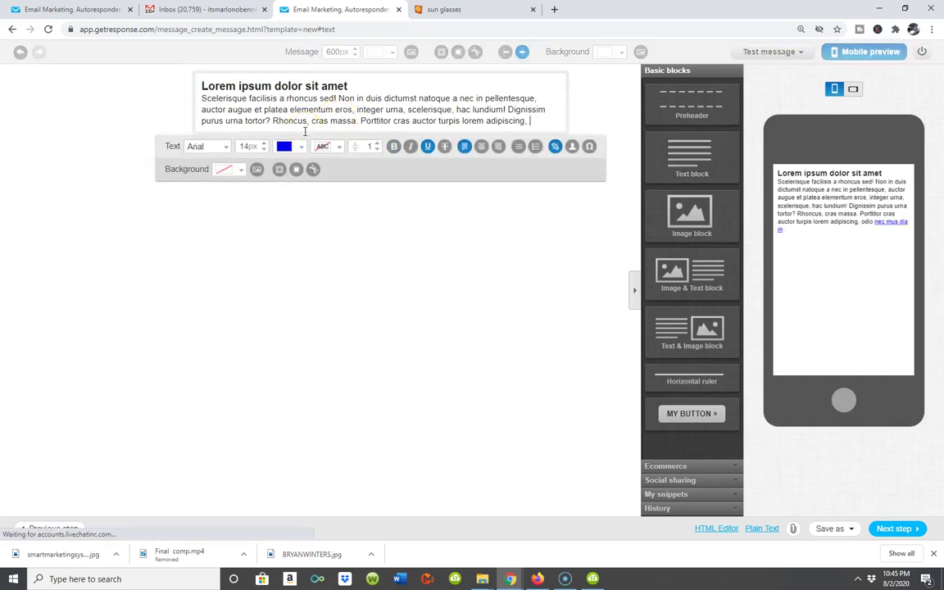
{"action": "key", "text": "BackSpace"}
{"action": "key", "text": "BackSpace"}
{"action": "key", "text": "BackSpace"}
{"action": "key", "text": "BackSpace"}
{"action": "key", "text": "BackSpace"}
{"action": "key", "text": "BackSpace"}
{"action": "key", "text": "BackSpace"}
{"action": "key", "text": "BackSpace"}
{"action": "key", "text": "BackSpace"}
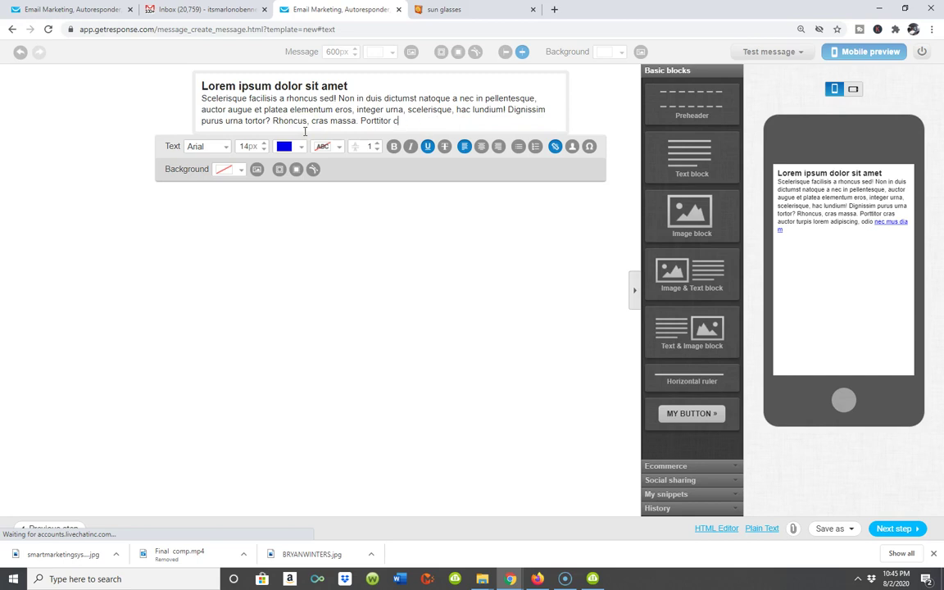
{"action": "key", "text": "BackSpace"}
{"action": "key", "text": "BackSpace"}
{"action": "key", "text": "BackSpace"}
{"action": "key", "text": "BackSpace"}
{"action": "key", "text": "BackSpace"}
{"action": "key", "text": "BackSpace"}
{"action": "key", "text": "BackSpace"}
{"action": "key", "text": "BackSpace"}
{"action": "key", "text": "BackSpace"}
{"action": "key", "text": "BackSpace"}
{"action": "key", "text": "BackSpace"}
{"action": "key", "text": "BackSpace"}
{"action": "key", "text": "BackSpace"}
{"action": "key", "text": "BackSpace"}
{"action": "key", "text": "BackSpace"}
{"action": "key", "text": "BackSpace"}
{"action": "key", "text": "BackSpace"}
{"action": "key", "text": "BackSpace"}
{"action": "key", "text": "BackSpace"}
{"action": "key", "text": "BackSpace"}
{"action": "key", "text": "BackSpace"}
{"action": "key", "text": "BackSpace"}
{"action": "key", "text": "BackSpace"}
{"action": "key", "text": "BackSpace"}
{"action": "key", "text": "BackSpace"}
{"action": "key", "text": "BackSpace"}
{"action": "key", "text": "BackSpace"}
{"action": "key", "text": "BackSpace"}
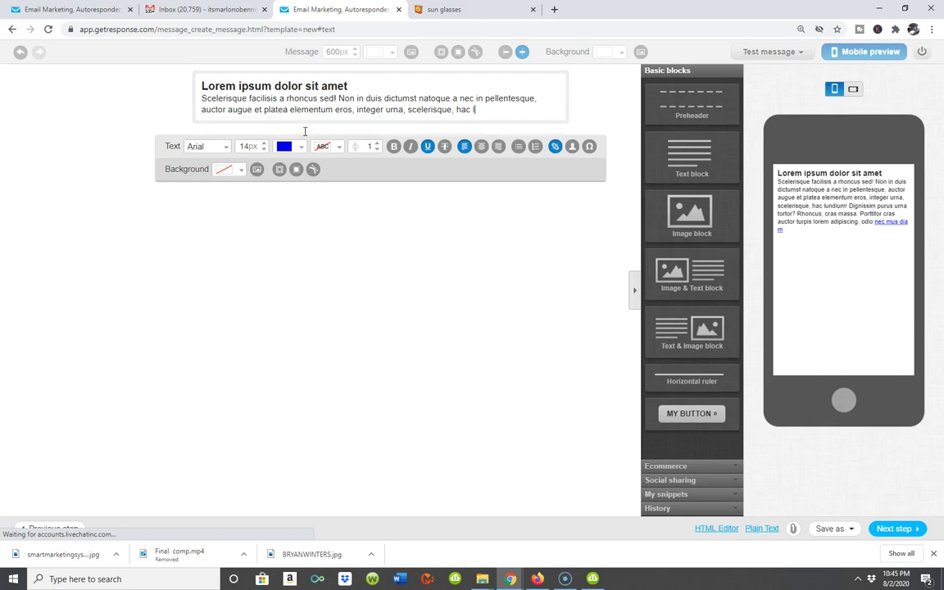
{"action": "key", "text": "BackSpace"}
{"action": "key", "text": "BackSpace"}
{"action": "key", "text": "BackSpace"}
{"action": "key", "text": "BackSpace"}
{"action": "key", "text": "BackSpace"}
{"action": "key", "text": "BackSpace"}
{"action": "key", "text": "BackSpace"}
{"action": "key", "text": "BackSpace"}
{"action": "key", "text": "BackSpace"}
{"action": "key", "text": "BackSpace"}
{"action": "key", "text": "BackSpace"}
{"action": "key", "text": "BackSpace"}
{"action": "key", "text": "BackSpace"}
{"action": "key", "text": "BackSpace"}
{"action": "key", "text": "BackSpace"}
{"action": "key", "text": "BackSpace"}
{"action": "key", "text": "BackSpace"}
{"action": "key", "text": "BackSpace"}
{"action": "key", "text": "BackSpace"}
{"action": "key", "text": "BackSpace"}
{"action": "key", "text": "BackSpace"}
{"action": "key", "text": "BackSpace"}
{"action": "key", "text": "BackSpace"}
{"action": "key", "text": "BackSpace"}
{"action": "key", "text": "BackSpace"}
{"action": "key", "text": "BackSpace"}
{"action": "key", "text": "BackSpace"}
{"action": "key", "text": "BackSpace"}
{"action": "key", "text": "BackSpace"}
{"action": "key", "text": "BackSpace"}
{"action": "key", "text": "BackSpace"}
{"action": "key", "text": "BackSpace"}
{"action": "key", "text": "BackSpace"}
{"action": "key", "text": "BackSpace"}
{"action": "key", "text": "BackSpace"}
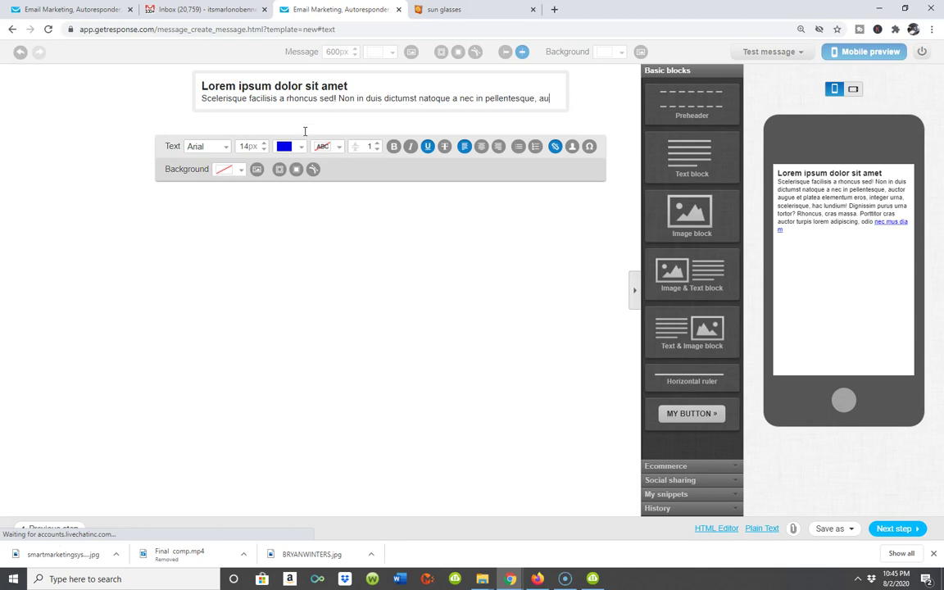
{"action": "key", "text": "BackSpace"}
{"action": "key", "text": "BackSpace"}
{"action": "key", "text": "BackSpace"}
{"action": "key", "text": "BackSpace"}
{"action": "key", "text": "BackSpace"}
{"action": "key", "text": "BackSpace"}
{"action": "key", "text": "BackSpace"}
{"action": "key", "text": "BackSpace"}
{"action": "key", "text": "BackSpace"}
{"action": "key", "text": "BackSpace"}
{"action": "key", "text": "BackSpace"}
{"action": "key", "text": "BackSpace"}
{"action": "key", "text": "BackSpace"}
{"action": "key", "text": "BackSpace"}
{"action": "key", "text": "BackSpace"}
{"action": "key", "text": "BackSpace"}
{"action": "key", "text": "BackSpace"}
{"action": "key", "text": "BackSpace"}
{"action": "key", "text": "BackSpace"}
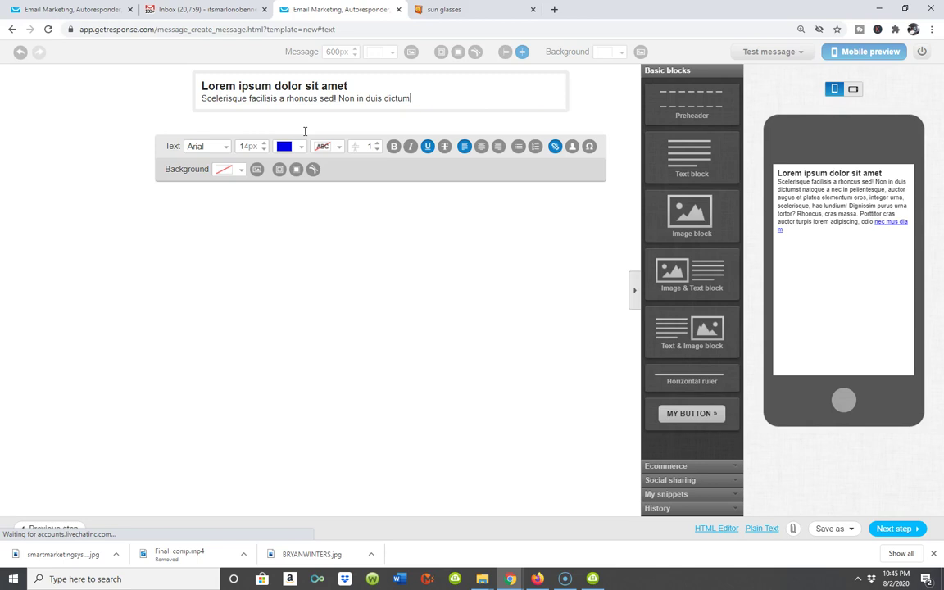
{"action": "key", "text": "BackSpace"}
{"action": "key", "text": "BackSpace"}
{"action": "key", "text": "BackSpace"}
{"action": "key", "text": "BackSpace"}
{"action": "key", "text": "BackSpace"}
{"action": "key", "text": "BackSpace"}
{"action": "key", "text": "BackSpace"}
{"action": "key", "text": "BackSpace"}
{"action": "key", "text": "Return"}
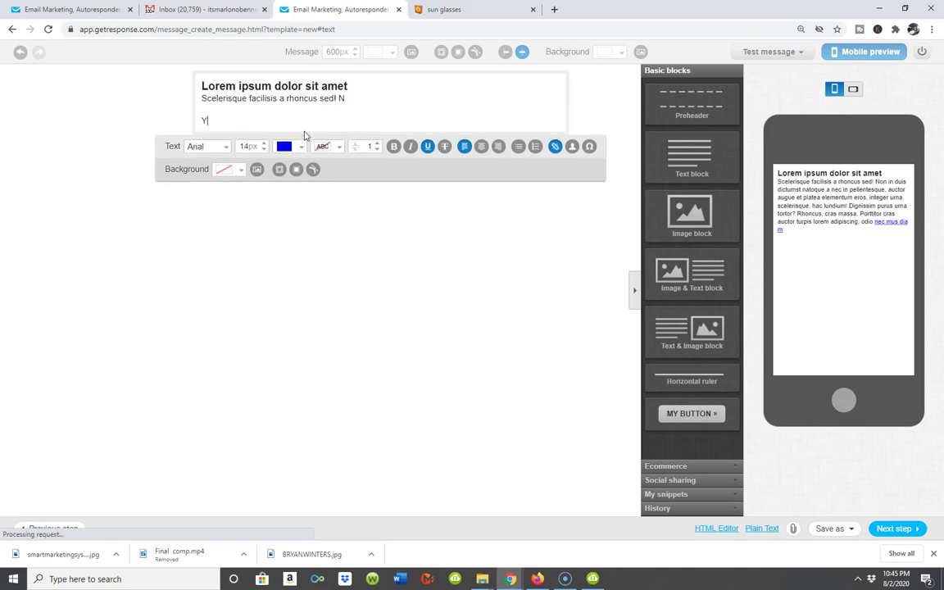
- Type 'You simply have to see this to believe it' and clear the leftover placeholder lines
{"action": "type", "text": "You simplu have to see this to belive"}
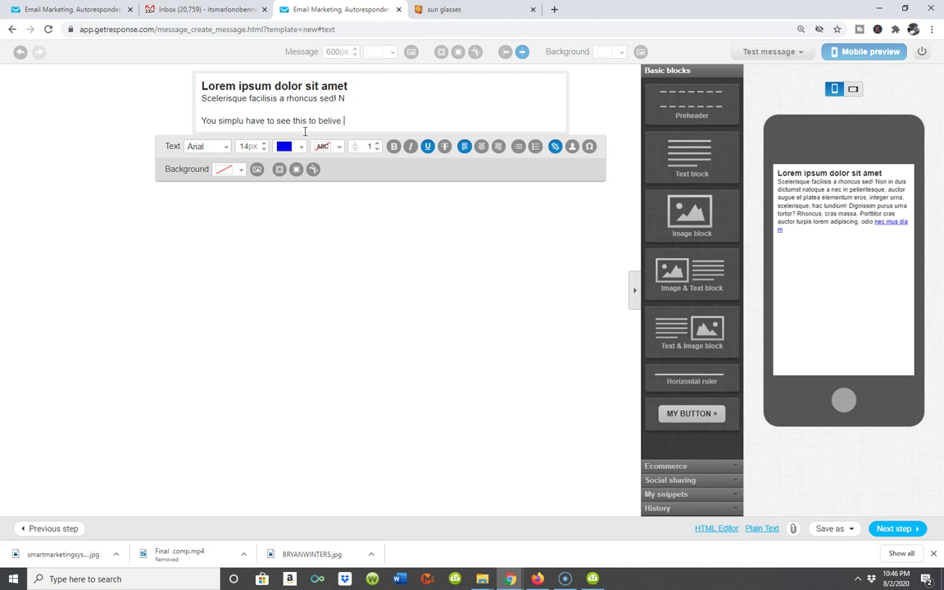
{"action": "type", "text": "i"}
{"action": "left_click", "coordinate": [352, 95]}
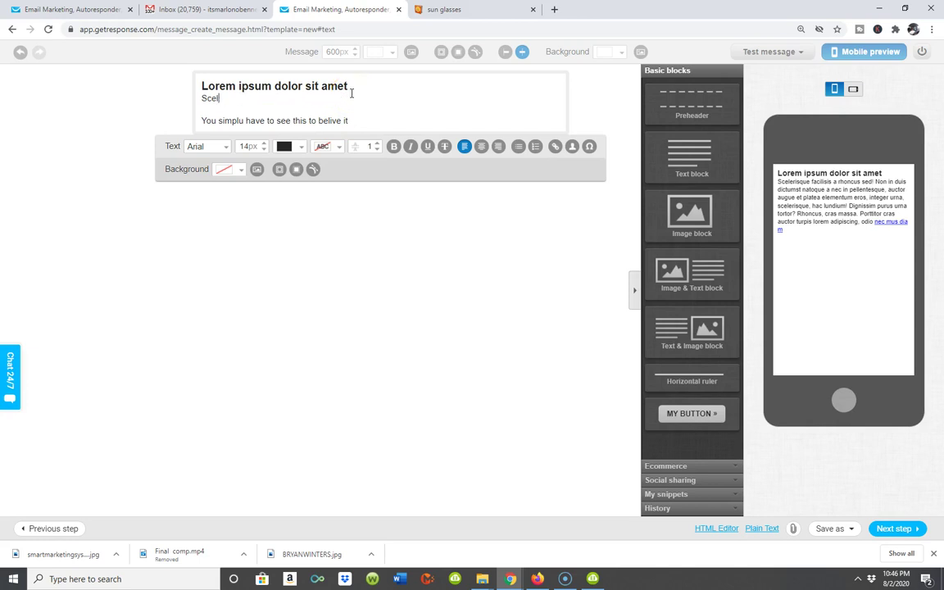
{"action": "key", "text": "BackSpace"}
{"action": "key", "text": "BackSpace"}
{"action": "key", "text": "BackSpace"}
{"action": "key", "text": "BackSpace"}
{"action": "key", "text": "BackSpace"}
{"action": "key", "text": "BackSpace"}
{"action": "key", "text": "BackSpace"}
{"action": "key", "text": "BackSpace"}
{"action": "key", "text": "BackSpace"}
{"action": "key", "text": "BackSpace"}
{"action": "key", "text": "BackSpace"}
{"action": "key", "text": "BackSpace"}
{"action": "key", "text": "BackSpace"}
{"action": "key", "text": "BackSpace"}
{"action": "key", "text": "BackSpace"}
{"action": "key", "text": "BackSpace"}
{"action": "key", "text": "BackSpace"}
{"action": "key", "text": "BackSpace"}
{"action": "key", "text": "BackSpace"}
{"action": "key", "text": "BackSpace"}
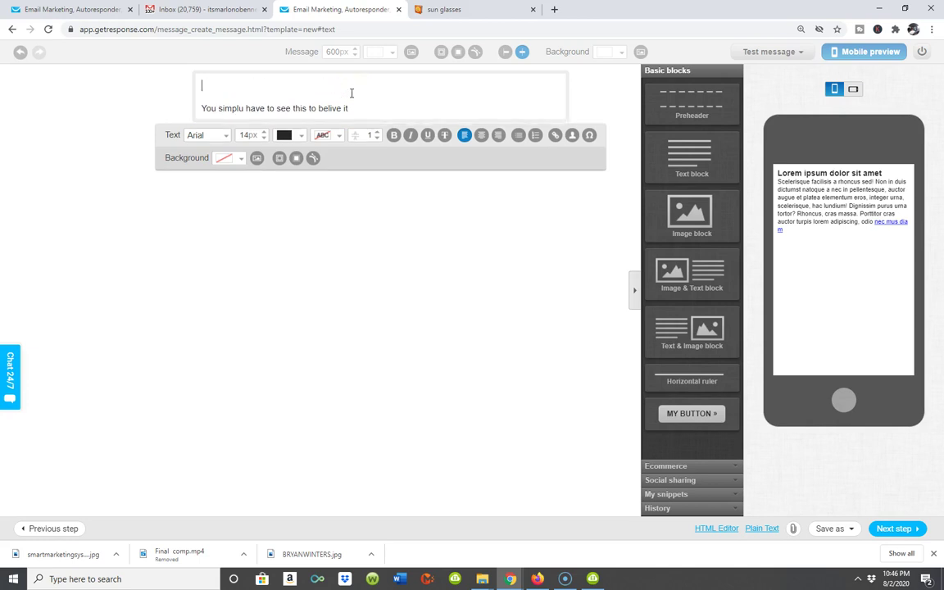
{"action": "key", "text": "Delete"}
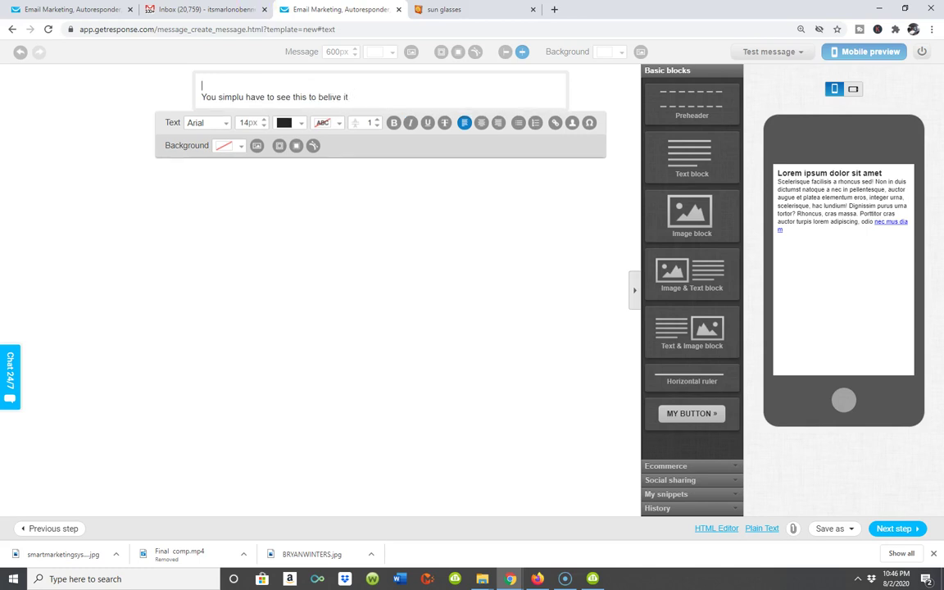
{"action": "key", "text": "BackSpace"}
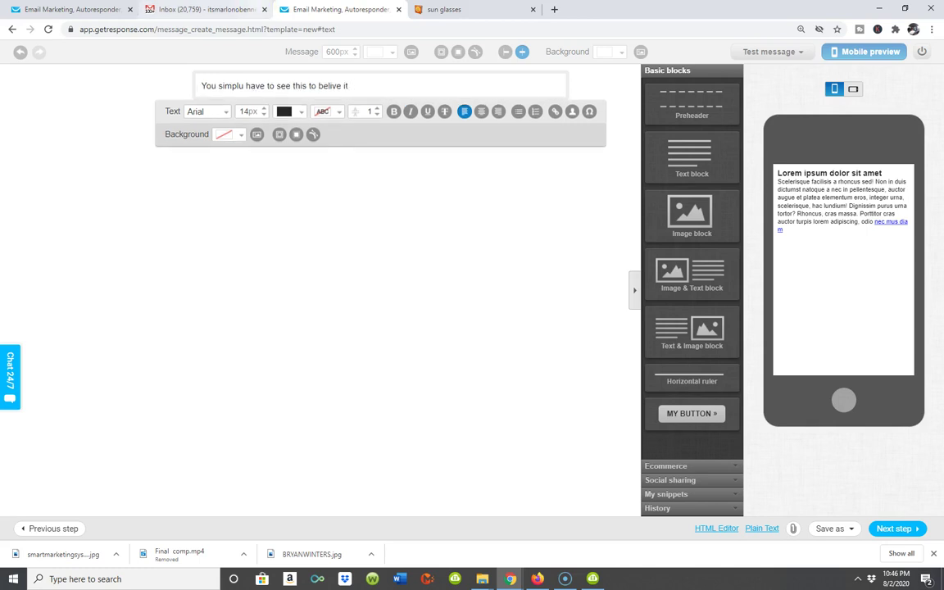
- Correct the typos 'simplu' to 'simply' and 'belive' to 'believe' in the sentence
{"action": "left_click", "coordinate": [243, 87]}
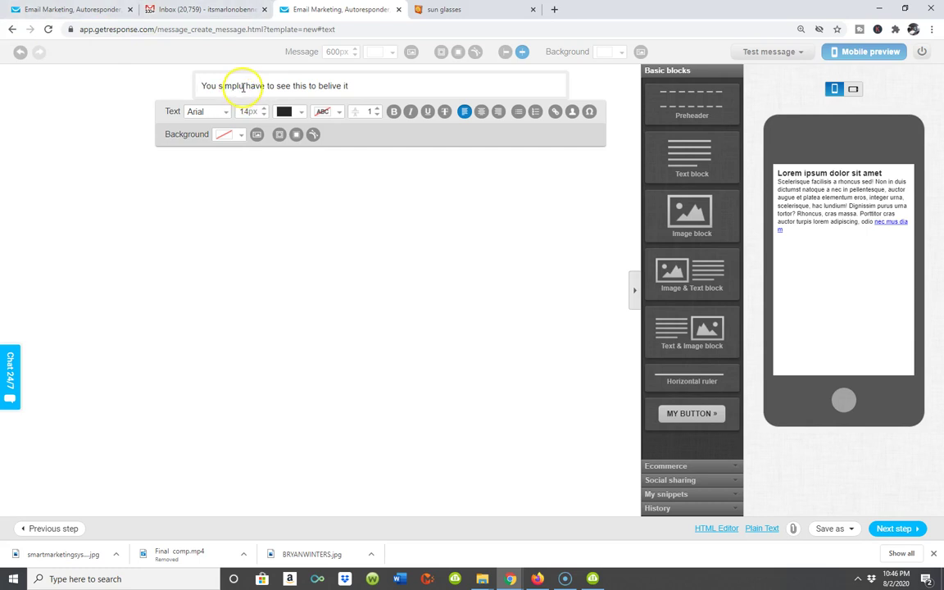
{"action": "key", "text": "BackSpace"}
{"action": "key", "text": "BackSpace"}
{"action": "key", "text": "BackSpace"}
{"action": "key", "text": "BackSpace"}
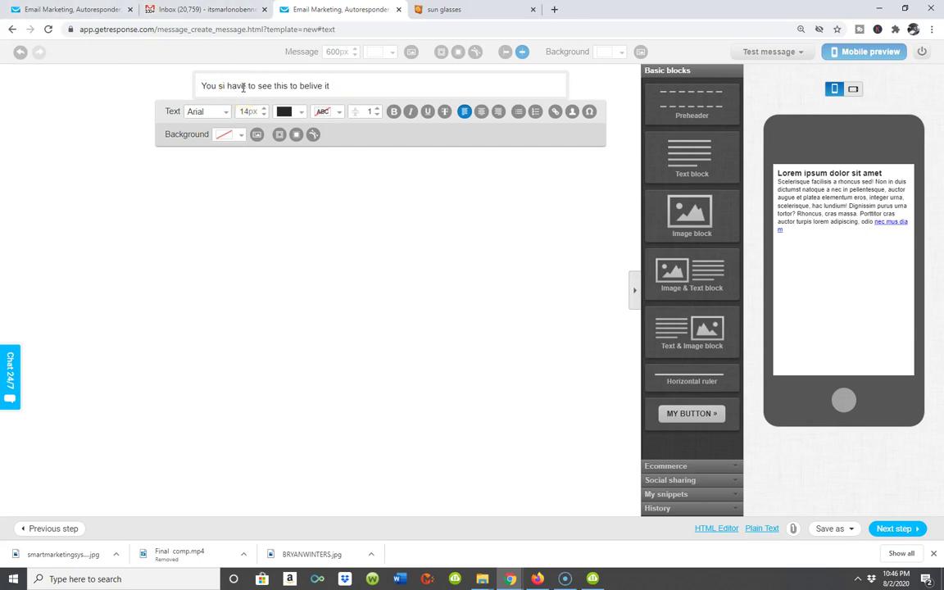
{"action": "type", "text": "mplu"}
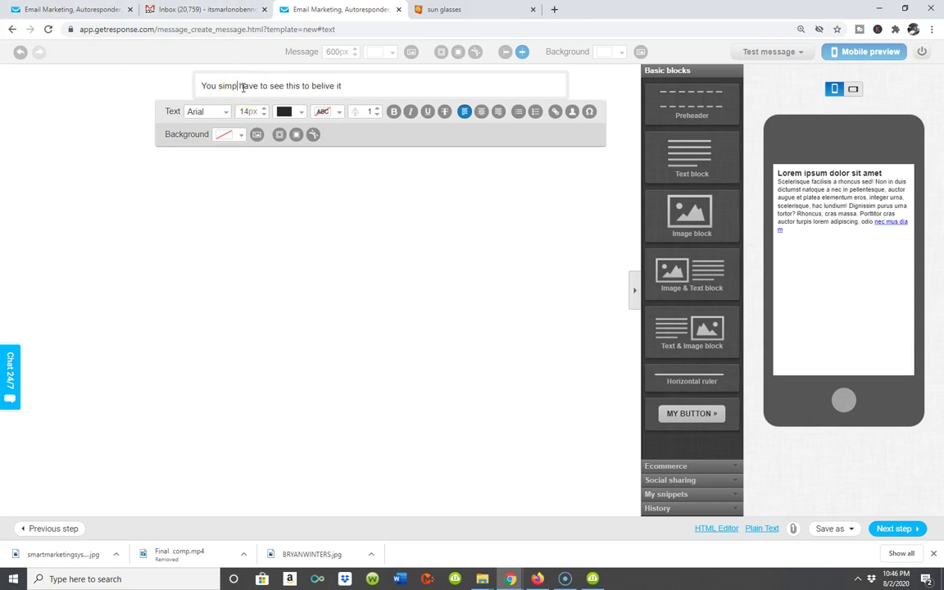
{"action": "key", "text": "BackSpace"}
{"action": "type", "text": "y"}
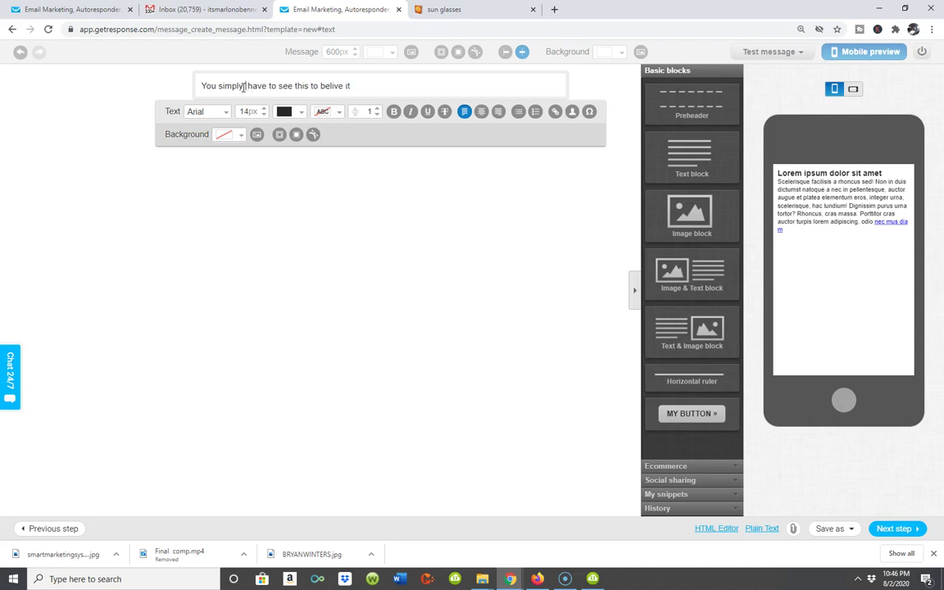
{"action": "left_click", "coordinate": [336, 86]}
{"action": "type", "text": "e"}
{"action": "left_click_drag", "start_coordinate": [354, 85], "coordinate": [138, 92]}
{"action": "left_click", "coordinate": [268, 116]}
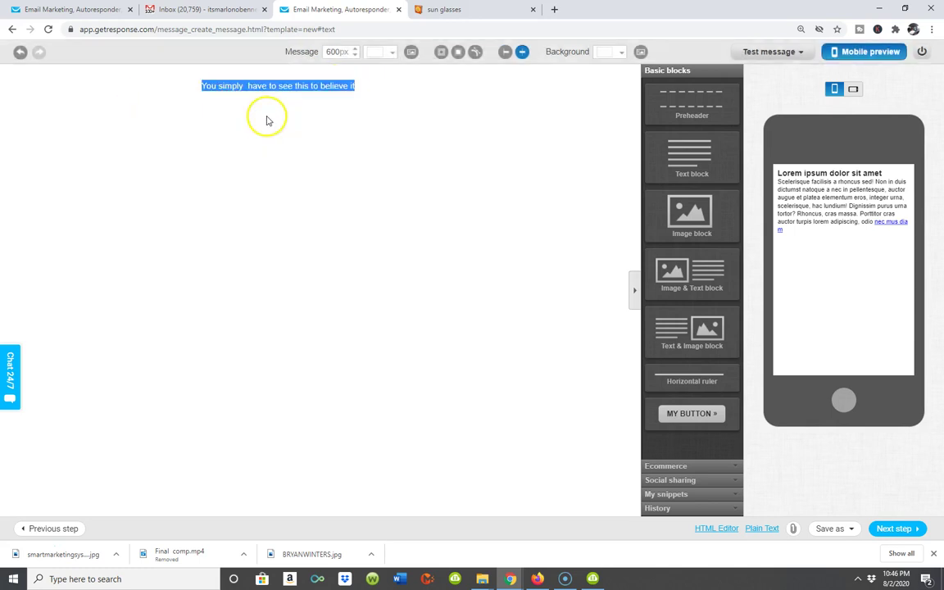
- Enlarge the sentence text to 19px
{"action": "triple_click", "coordinate": [257, 85]}
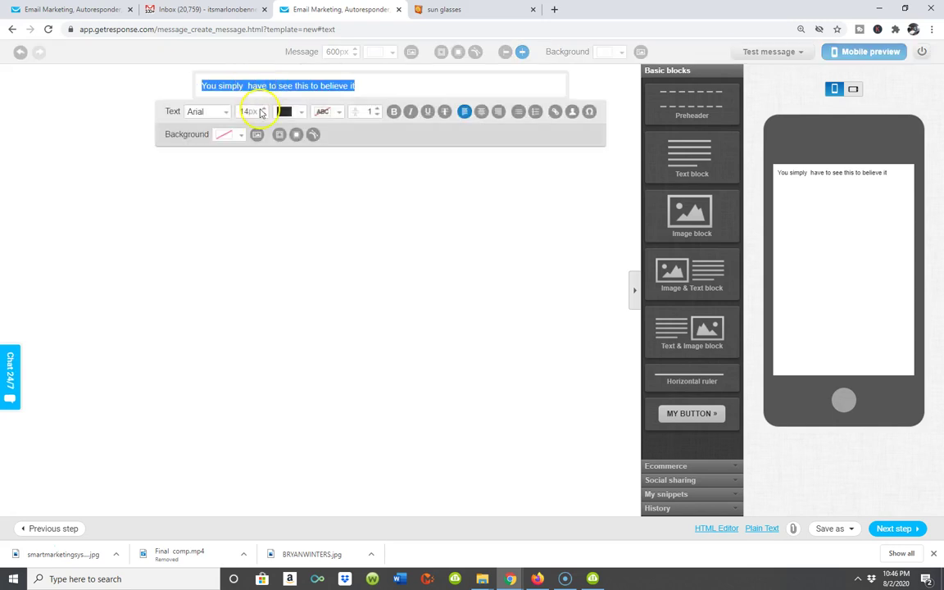
{"action": "left_click", "coordinate": [266, 111]}
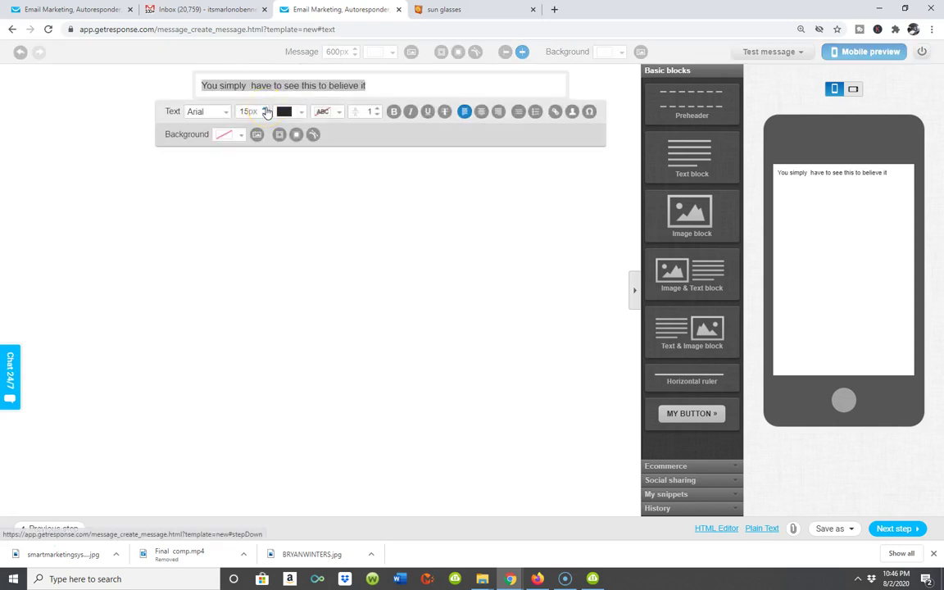
{"action": "left_click", "coordinate": [266, 109]}
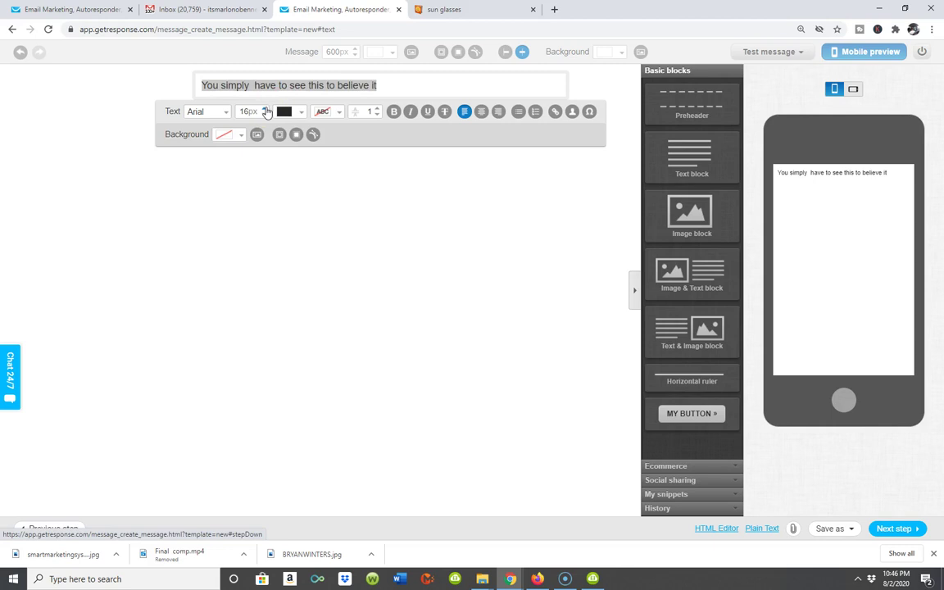
{"action": "left_click", "coordinate": [266, 111]}
{"action": "left_click", "coordinate": [267, 112]}
{"action": "left_click", "coordinate": [266, 111]}
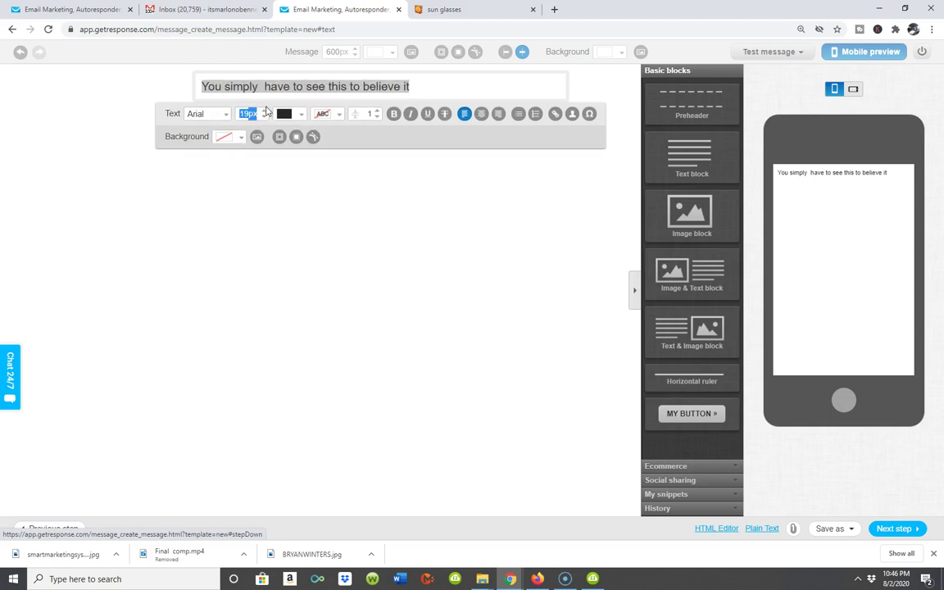
{"action": "left_click", "coordinate": [267, 84]}
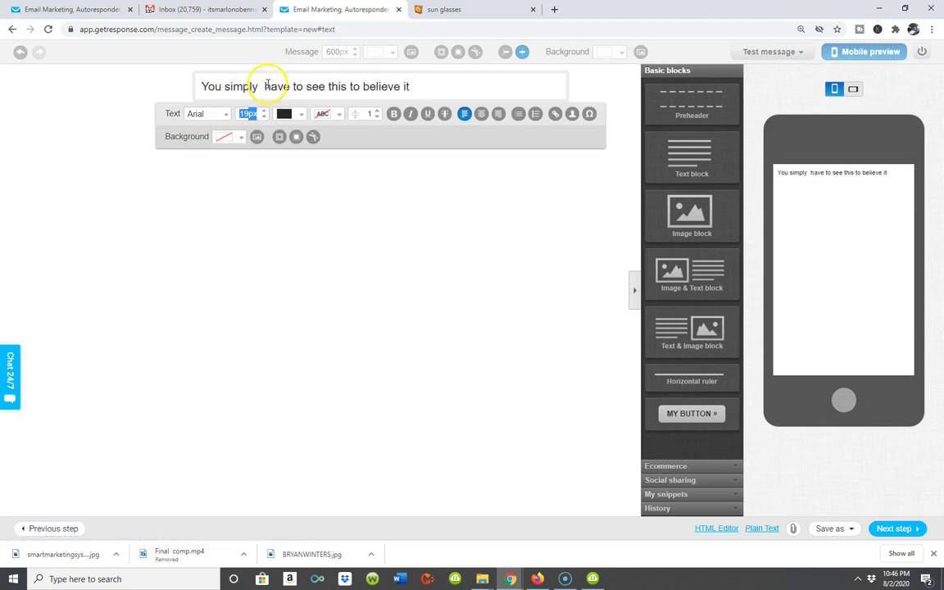
- Add an opening line "It's Me" plus the sender's name, replacing the slash with an apostrophe
{"action": "left_click", "coordinate": [202, 86]}
{"action": "key", "text": "Return"}
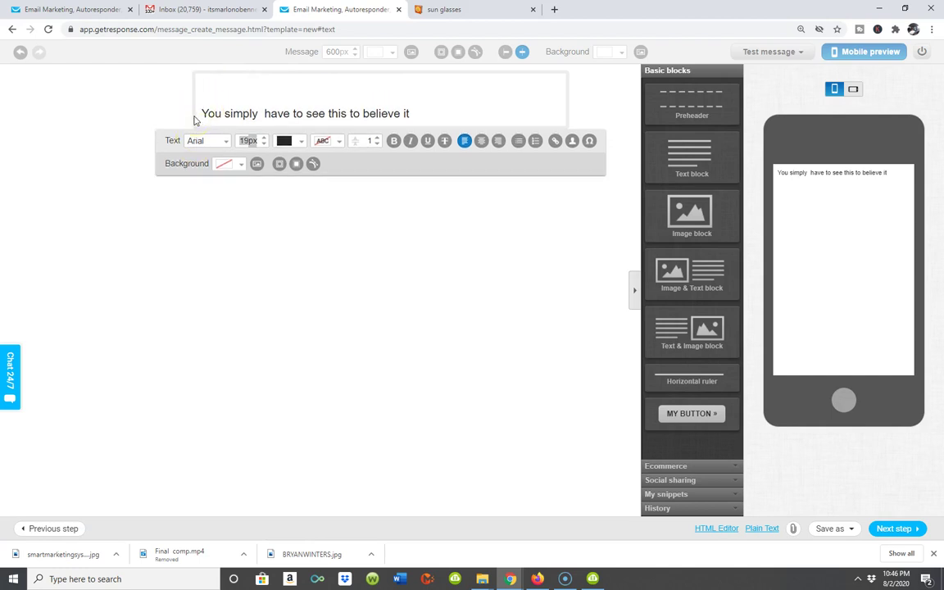
{"action": "type", "text": "It/s Me MA"}
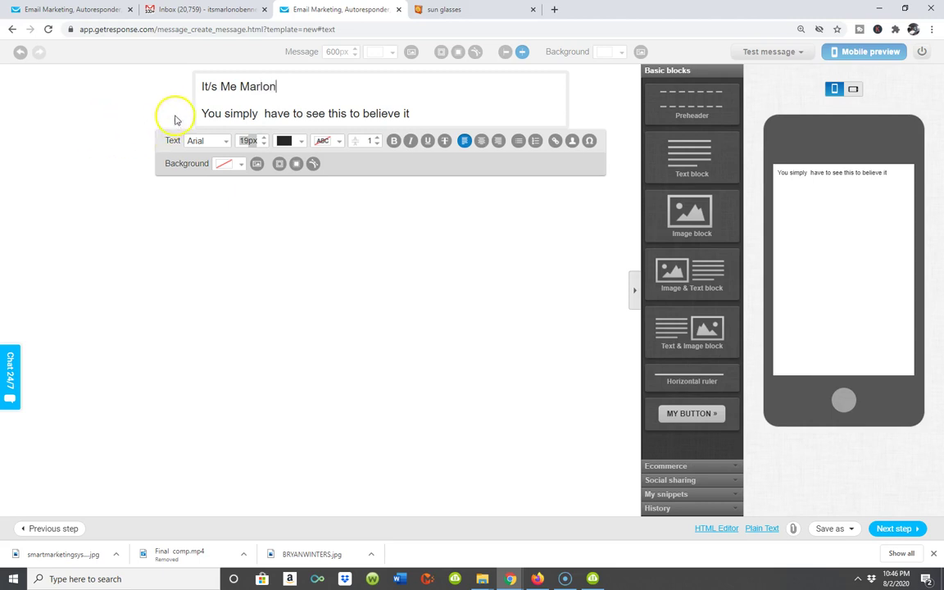
{"action": "left_click", "coordinate": [211, 86]}
{"action": "key", "text": "BackSpace"}
{"action": "type", "text": "'"}
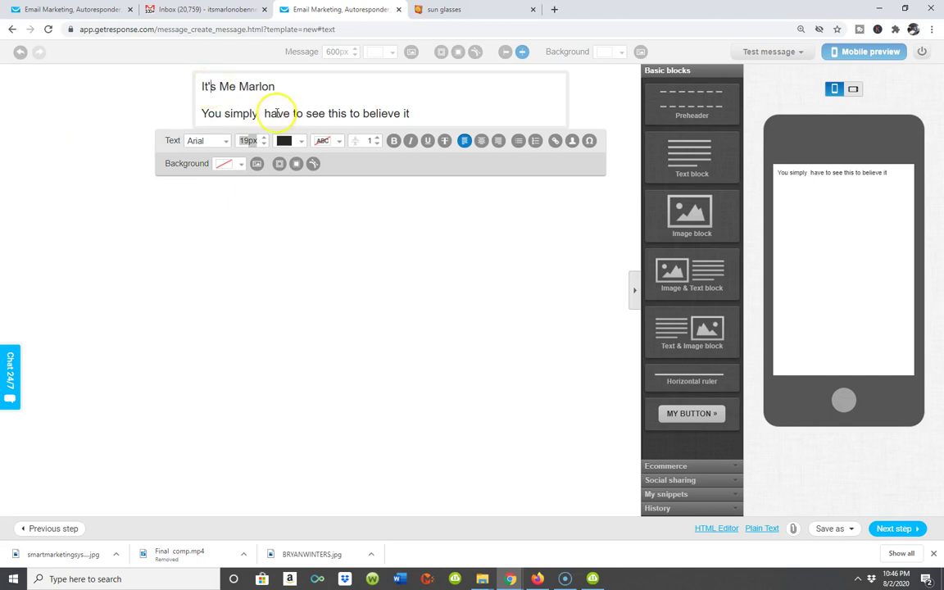
- Select both lines of the email text
{"action": "double_click", "coordinate": [254, 86]}
{"action": "triple_click", "coordinate": [256, 114]}
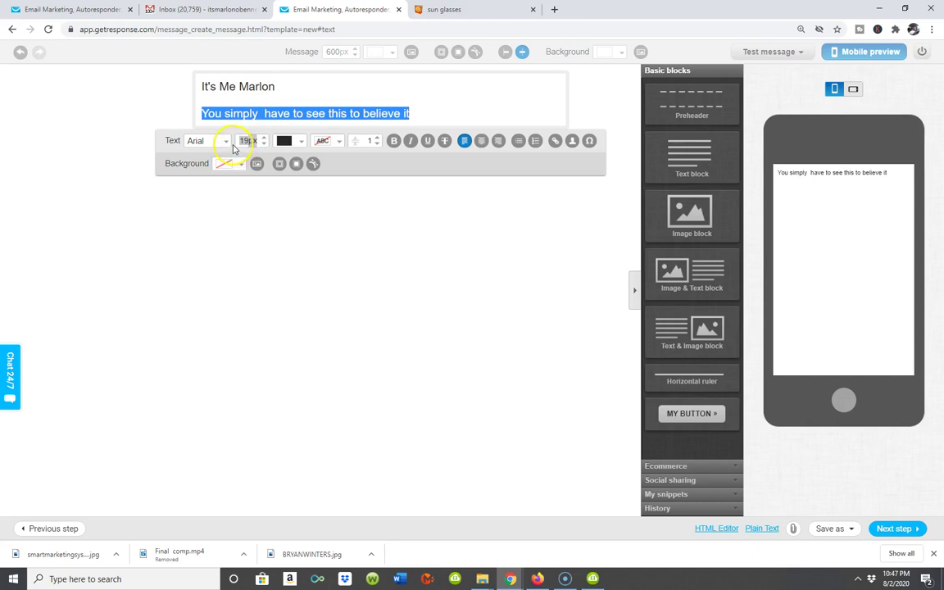
{"action": "left_click", "coordinate": [257, 89]}
{"action": "left_click_drag", "start_coordinate": [407, 113], "coordinate": [187, 74]}
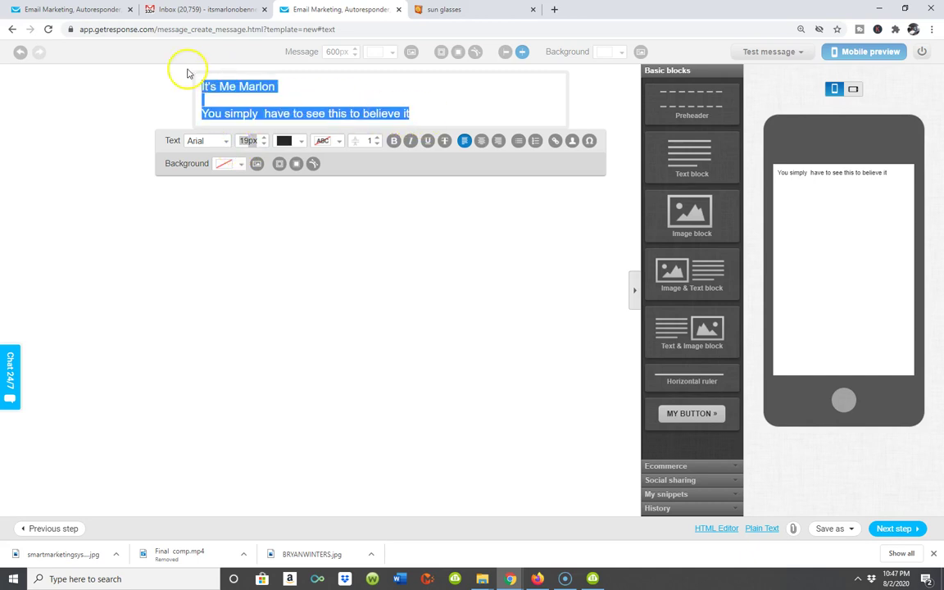
- Set the selected email text to the Georgia font
{"action": "left_click", "coordinate": [225, 144]}
{"action": "left_click", "coordinate": [202, 192]}
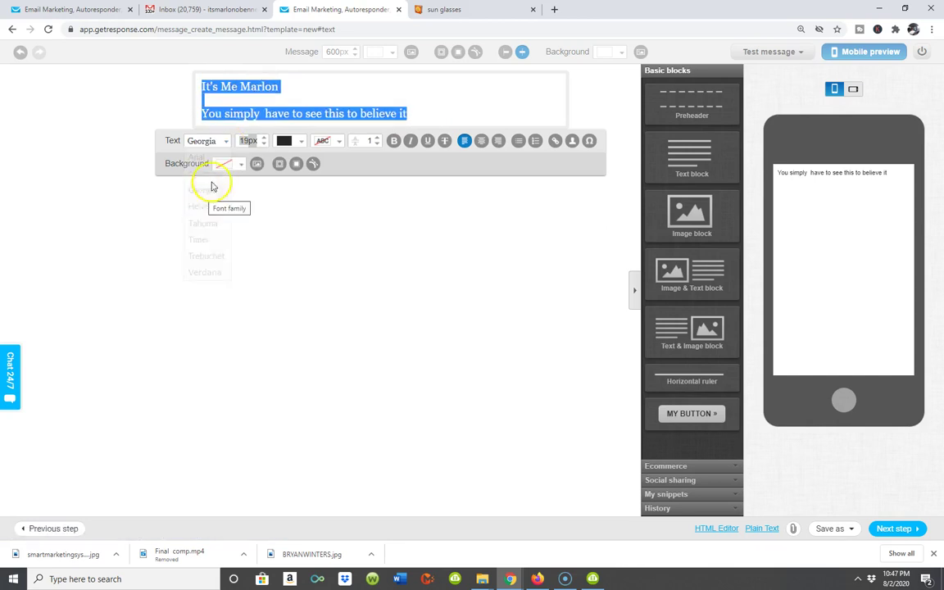
{"action": "left_click", "coordinate": [250, 114]}
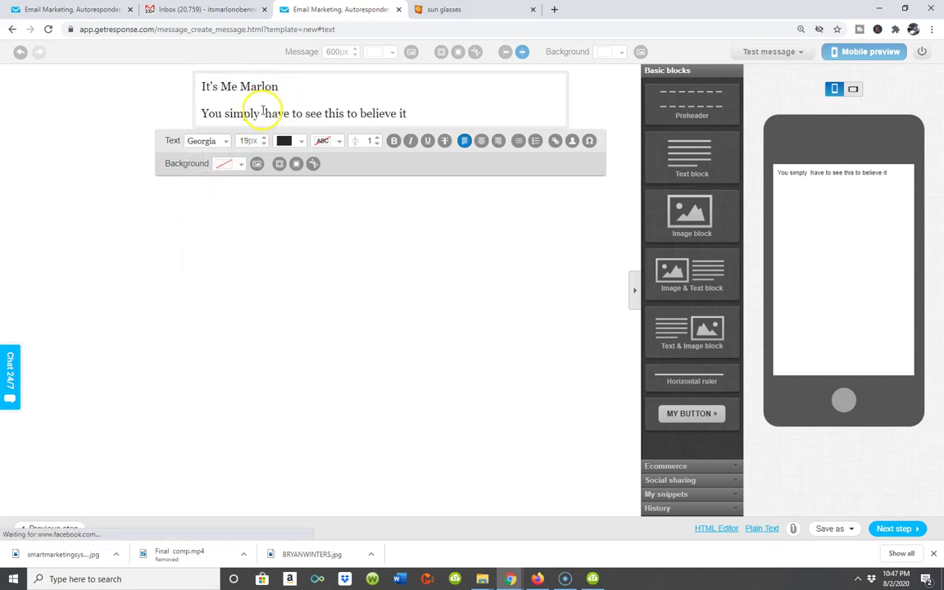
- Remove the double space after 'simply' and add a third line 'Click here & See', fixing its typo
{"action": "left_click", "coordinate": [263, 112]}
{"action": "key", "text": "BackSpace"}
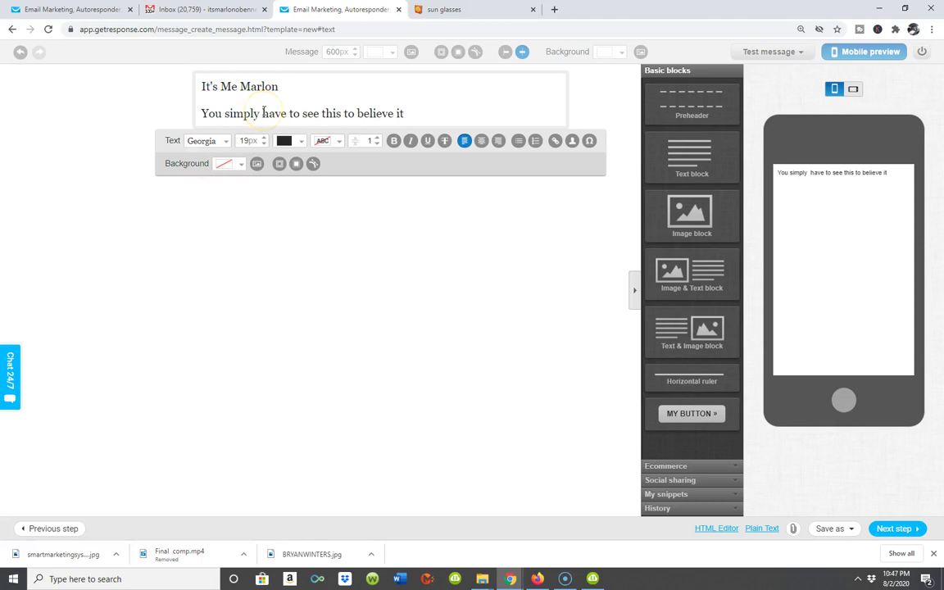
{"action": "left_click", "coordinate": [423, 108]}
{"action": "key", "text": "Return"}
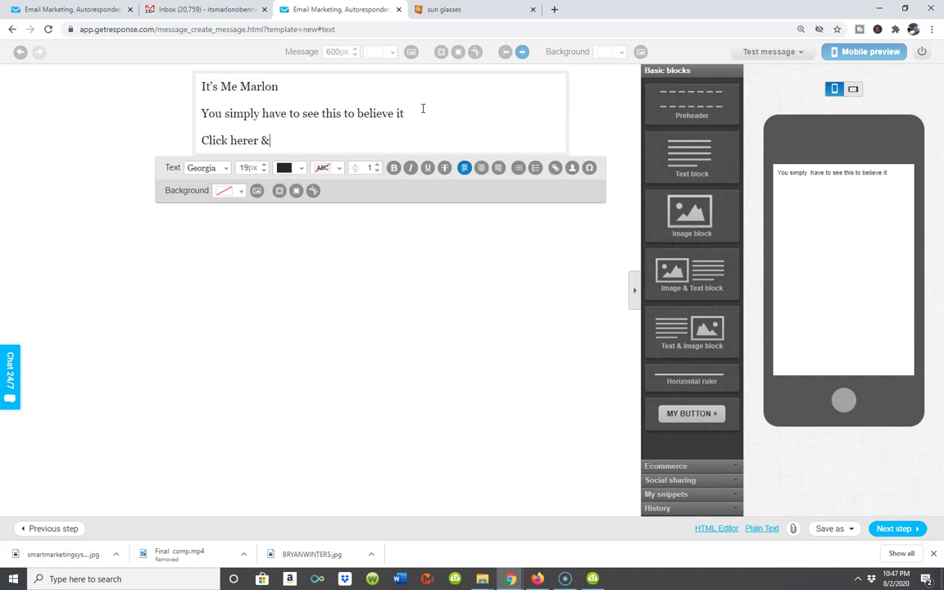
{"action": "key", "text": "Return"}
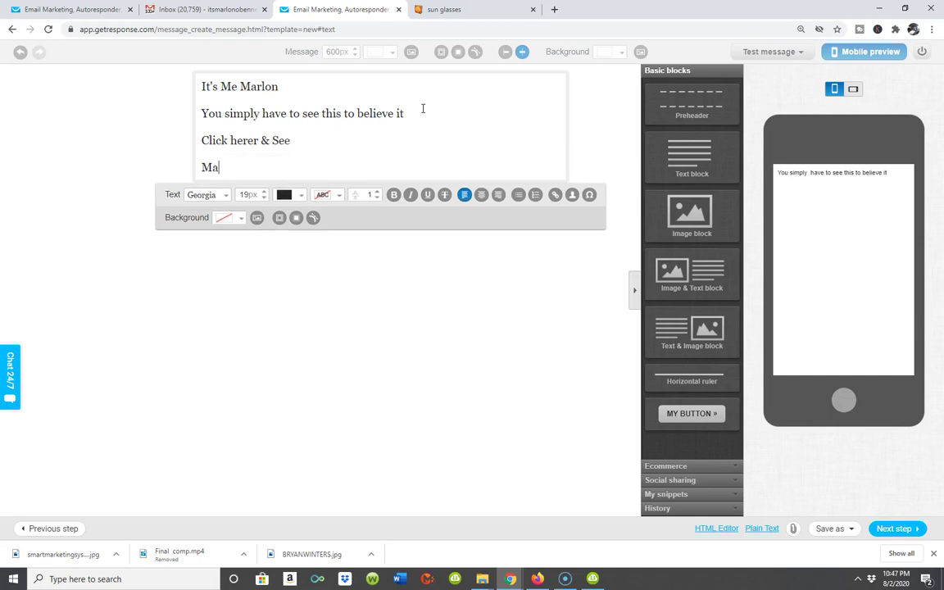
{"action": "key", "text": "BackSpace"}
{"action": "key", "text": "BackSpace"}
{"action": "key", "text": "BackSpace"}
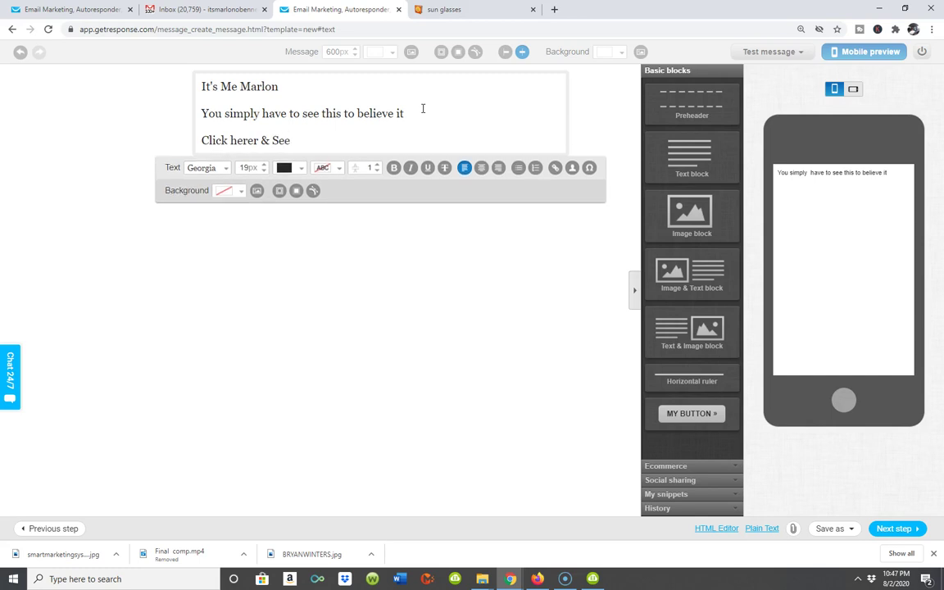
{"action": "left_click", "coordinate": [261, 139]}
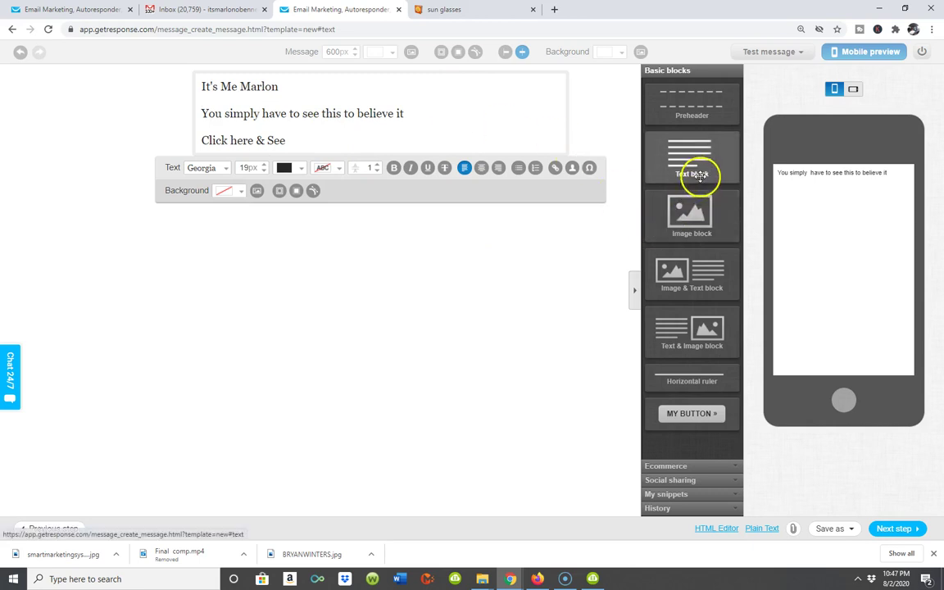
- Add two image blocks below the text in the email
{"action": "left_click", "coordinate": [694, 227]}
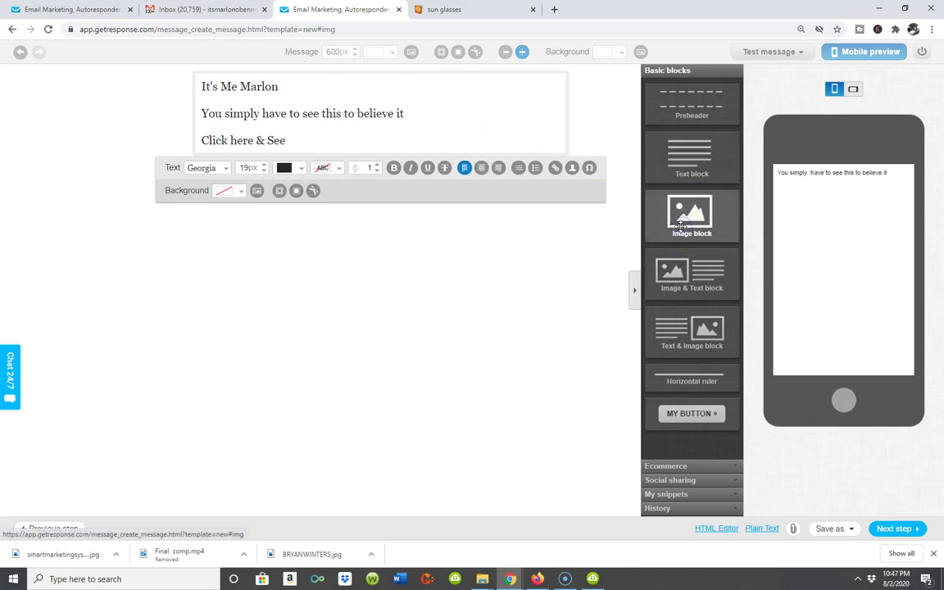
{"action": "left_click", "coordinate": [685, 214]}
{"action": "left_click", "coordinate": [686, 216]}
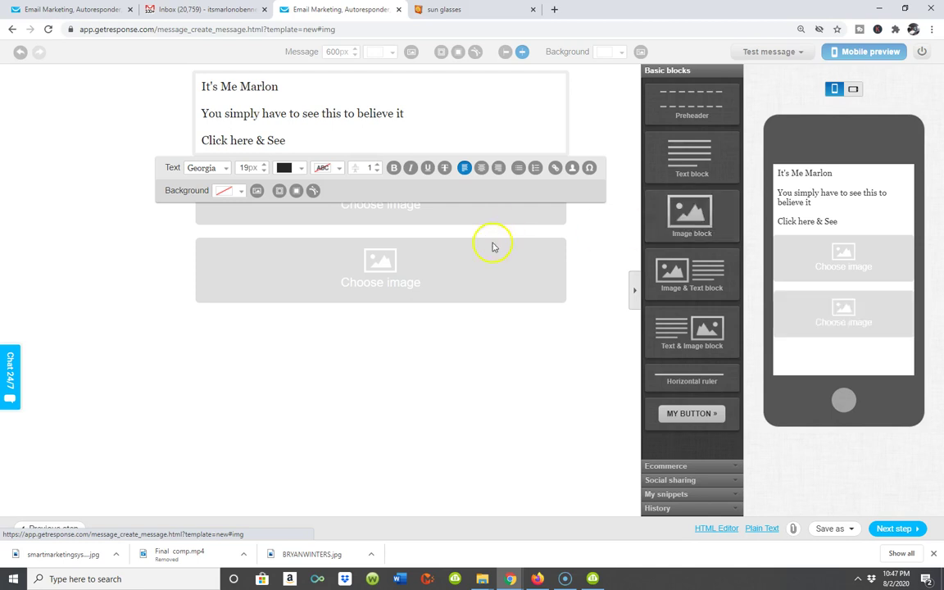
{"action": "left_click", "coordinate": [390, 233]}
{"action": "left_click", "coordinate": [401, 97]}
- Fill the lower image block with the logo picture from the file library
{"action": "left_click", "coordinate": [381, 264]}
{"action": "left_click", "coordinate": [383, 268]}
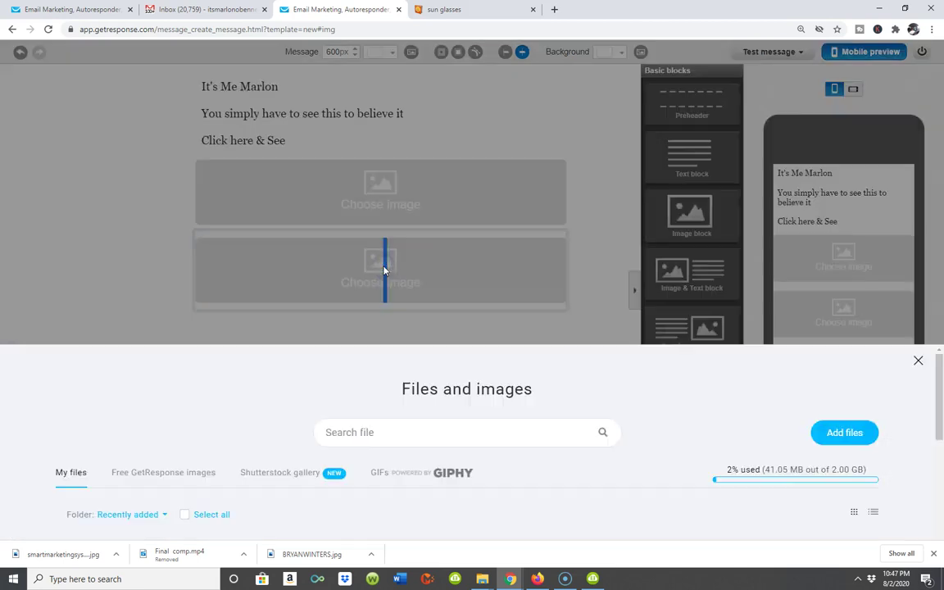
{"action": "scroll", "coordinate": [415, 283], "scroll_direction": "down", "scroll_amount": 3}
{"action": "scroll", "coordinate": [416, 282], "scroll_direction": "down", "scroll_amount": 8}
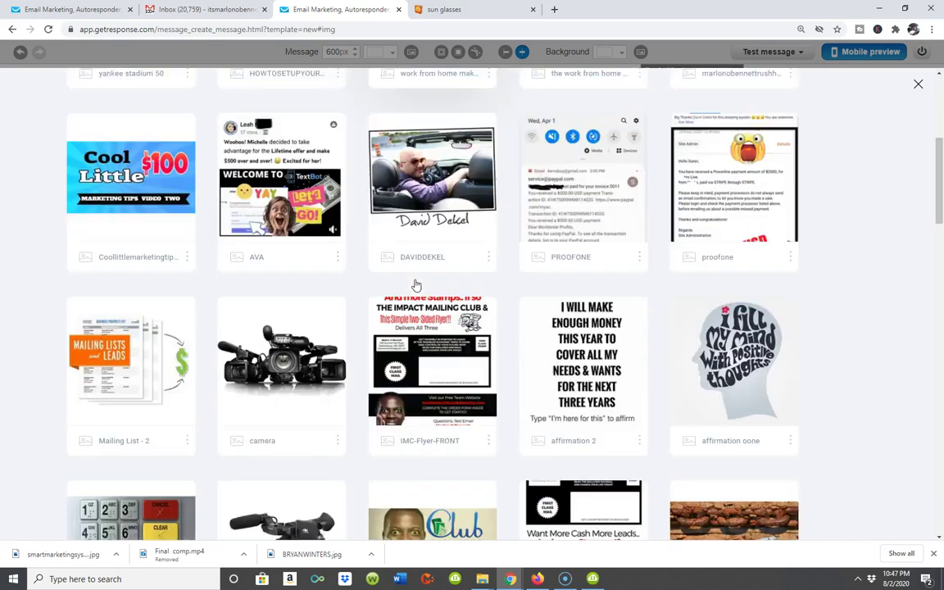
{"action": "scroll", "coordinate": [416, 282], "scroll_direction": "down", "scroll_amount": 4}
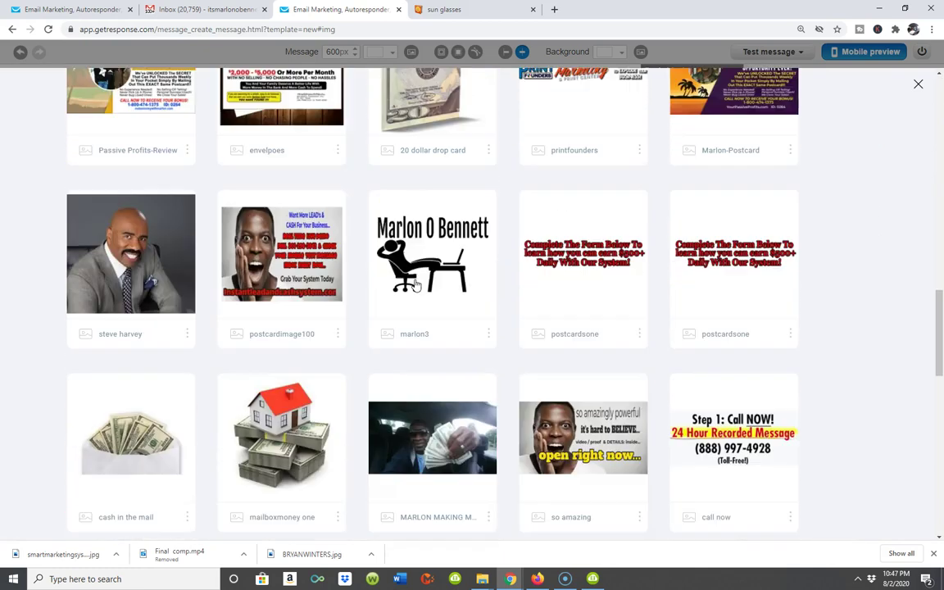
{"action": "left_click", "coordinate": [432, 250]}
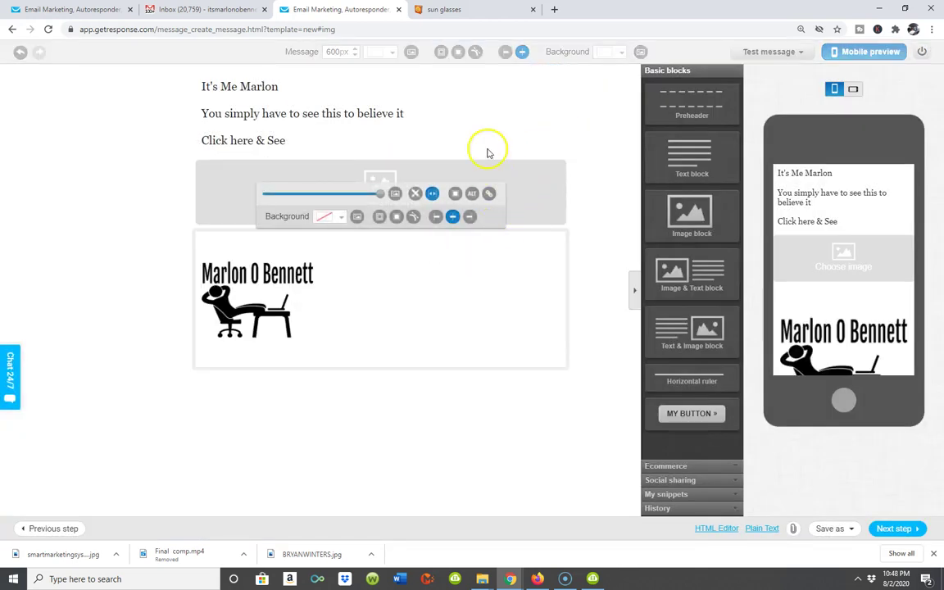
{"action": "left_click", "coordinate": [449, 120]}
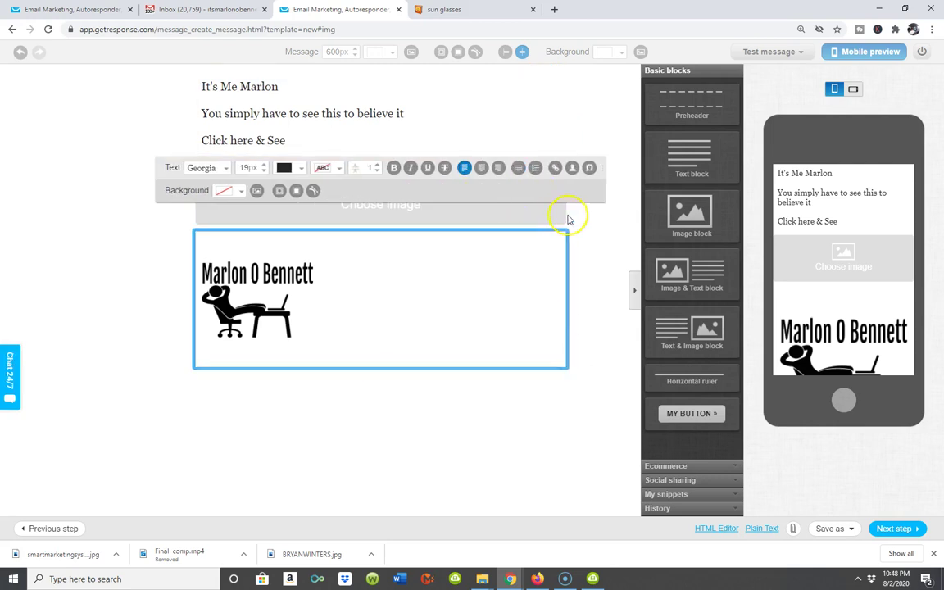
{"action": "left_click", "coordinate": [538, 200]}
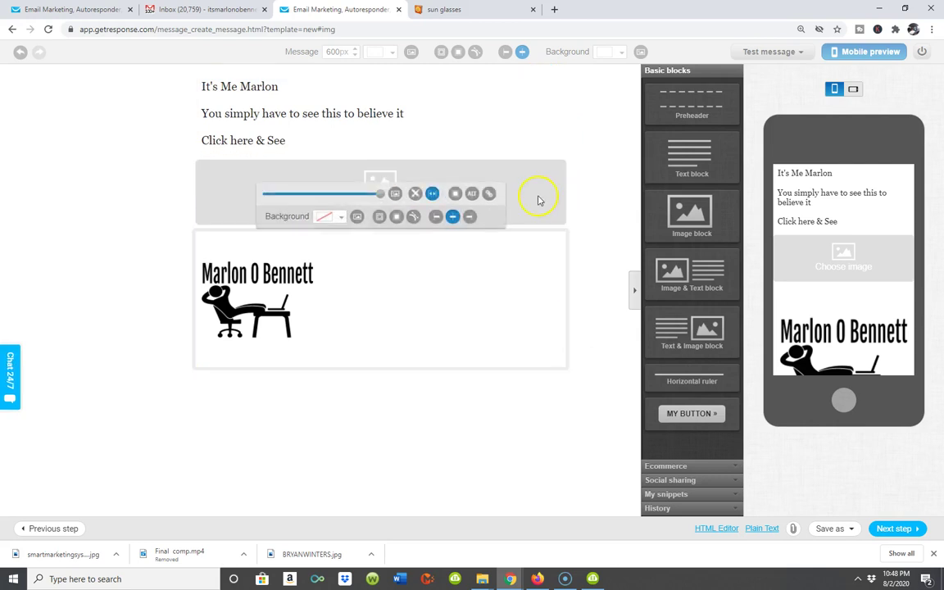
{"action": "left_click", "coordinate": [476, 144]}
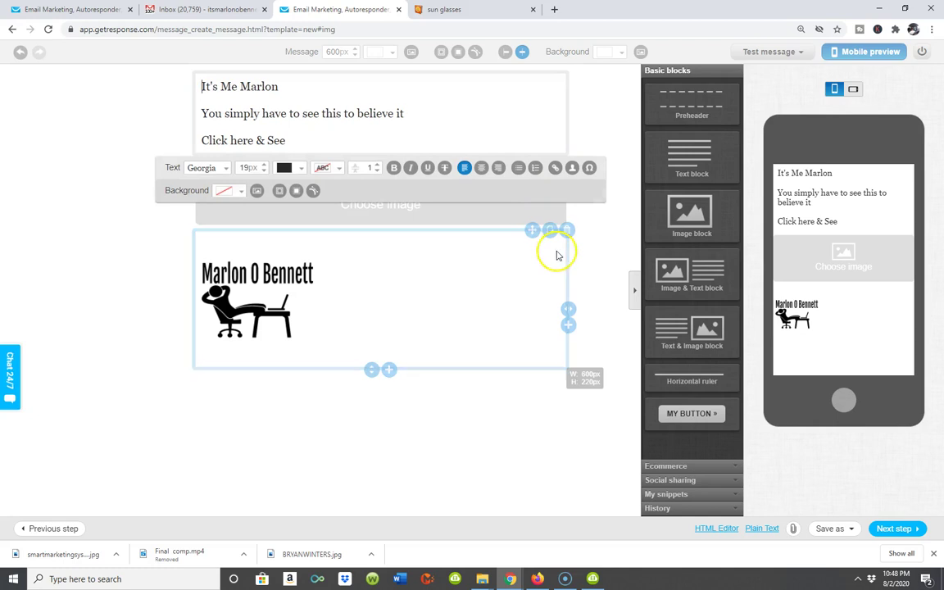
{"action": "left_click", "coordinate": [494, 105]}
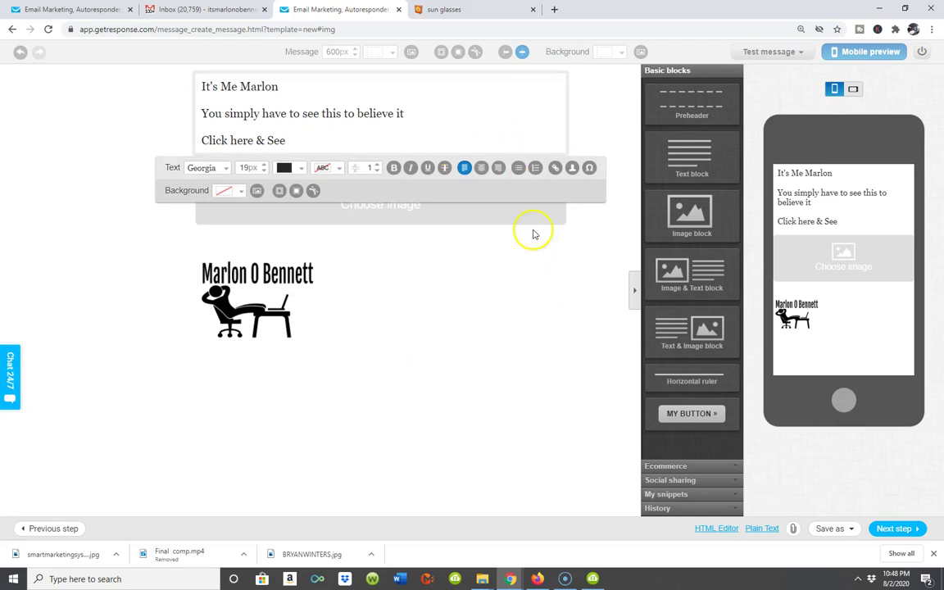
{"action": "left_click", "coordinate": [443, 267]}
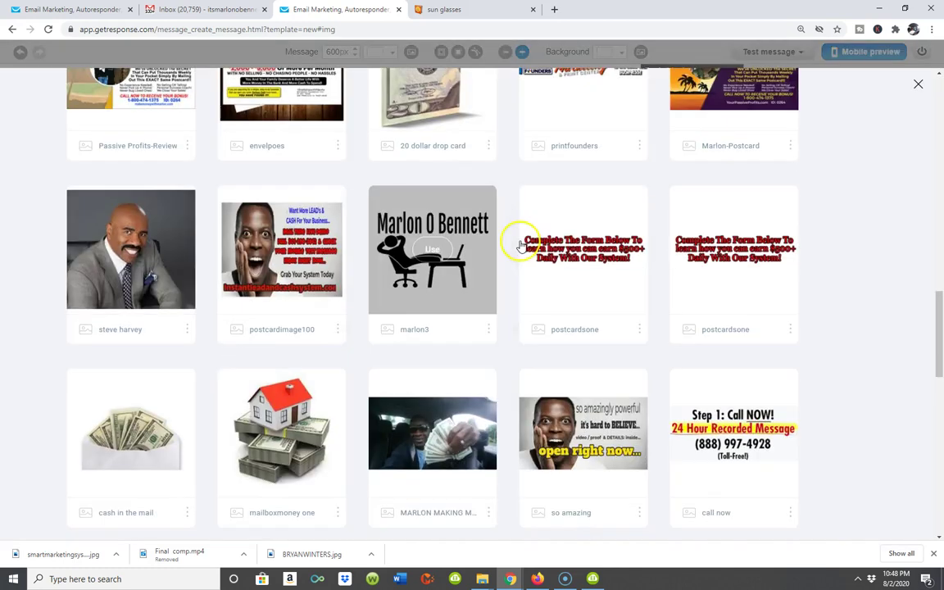
{"action": "right_click", "coordinate": [394, 131]}
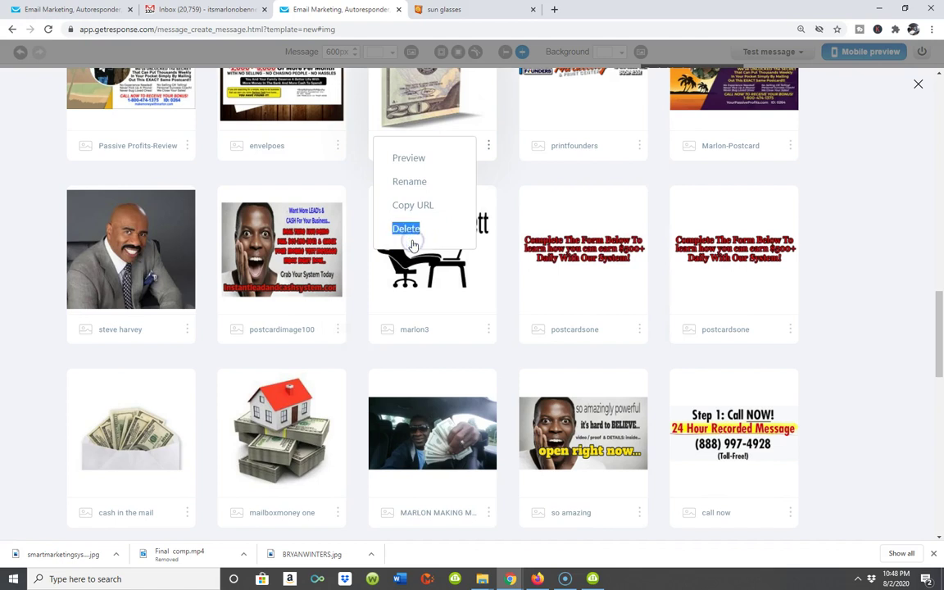
{"action": "left_click", "coordinate": [408, 263]}
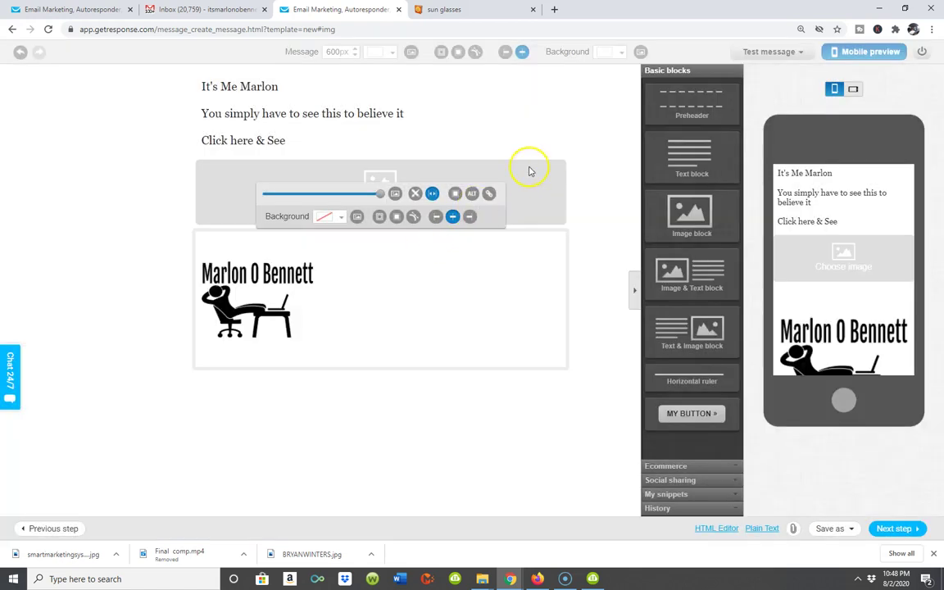
{"action": "left_click", "coordinate": [463, 130]}
{"action": "left_click", "coordinate": [436, 138]}
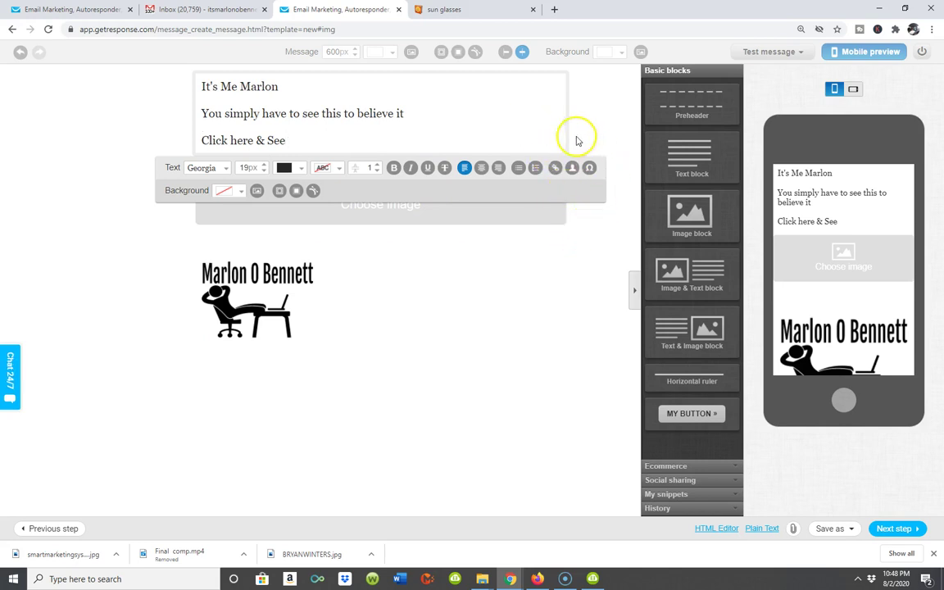
{"action": "left_click", "coordinate": [408, 102]}
{"action": "left_click", "coordinate": [345, 92]}
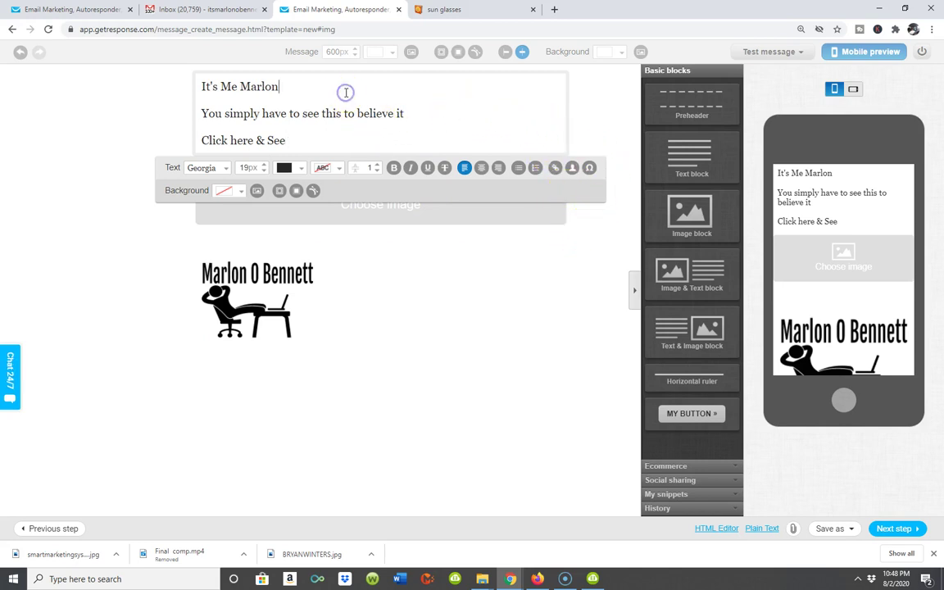
{"action": "key", "text": "Return"}
{"action": "left_click", "coordinate": [299, 100]}
{"action": "key", "text": "Return"}
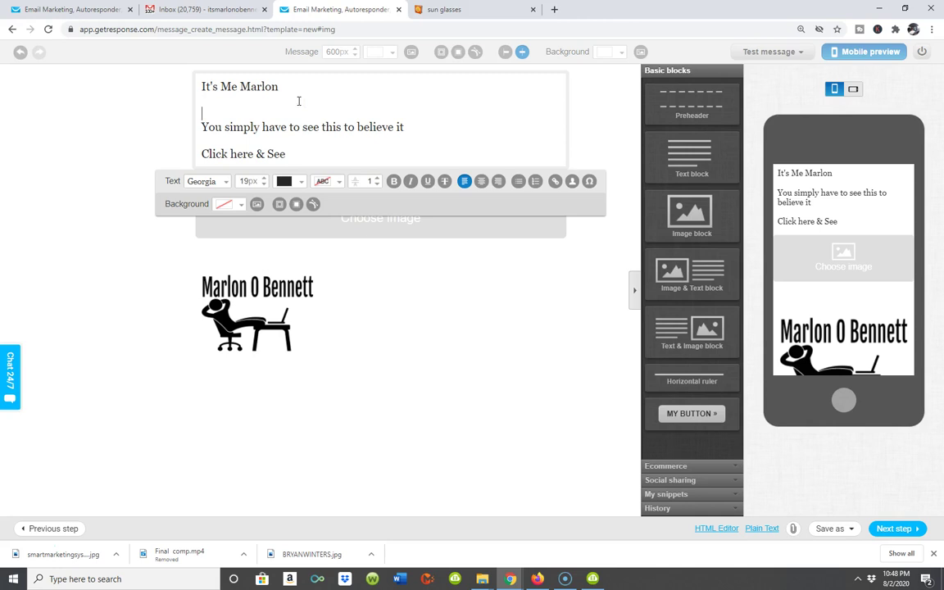
{"action": "key", "text": "Delete"}
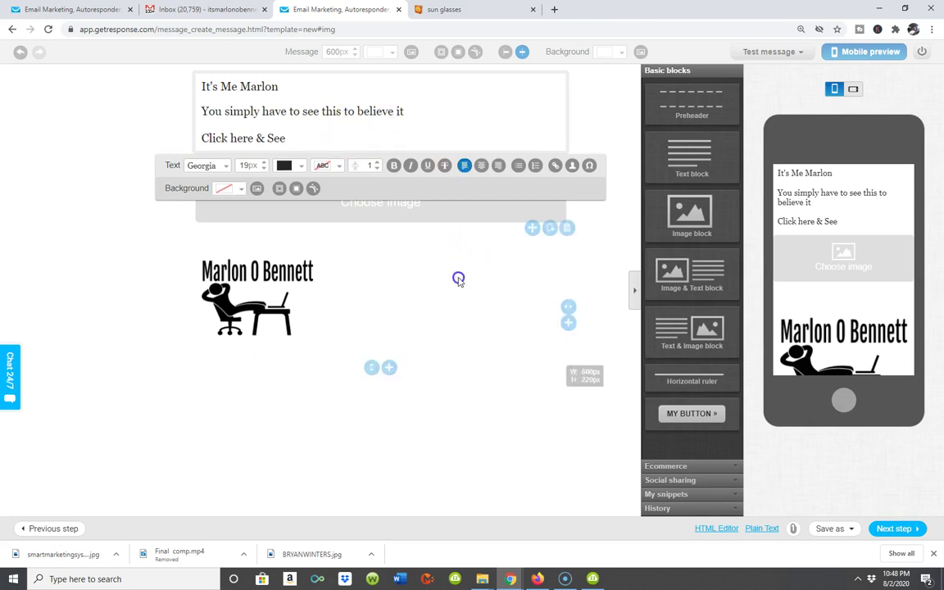
{"action": "left_click", "coordinate": [547, 289]}
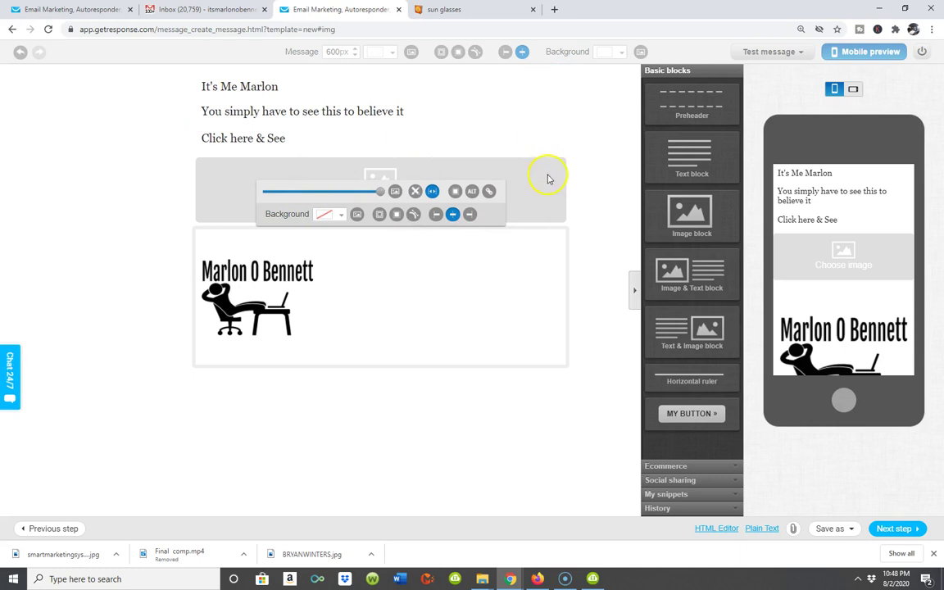
{"action": "left_click", "coordinate": [482, 107]}
{"action": "left_click", "coordinate": [537, 247]}
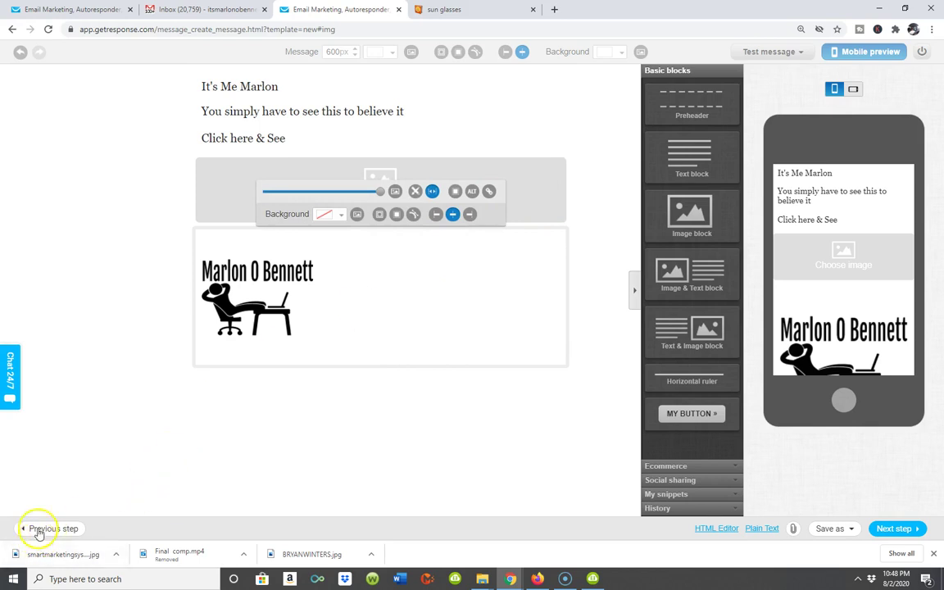
- Delete the empty image block above the logo and select the 'Click here & See' line
{"action": "left_click", "coordinate": [415, 191]}
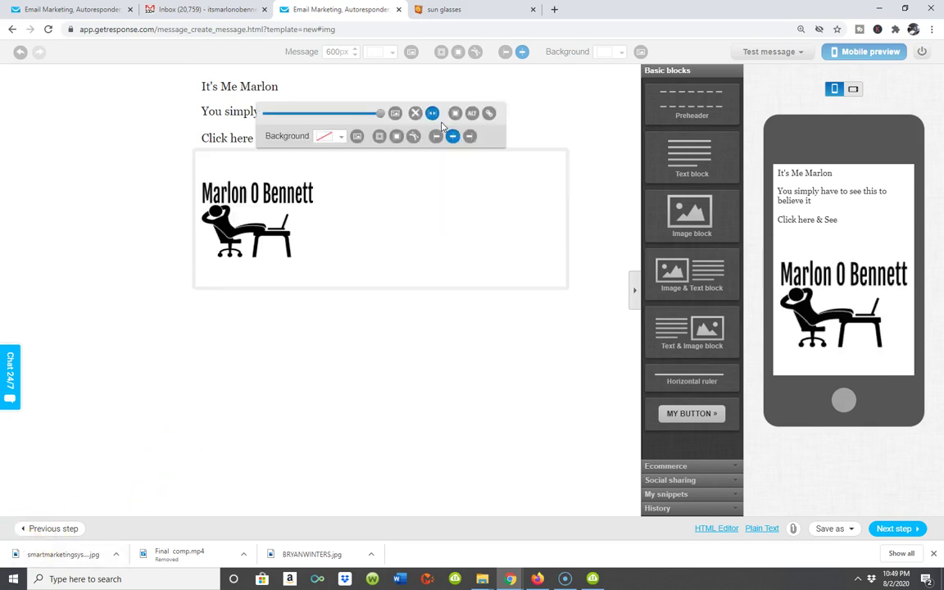
{"action": "left_click", "coordinate": [386, 78]}
{"action": "left_click", "coordinate": [395, 278]}
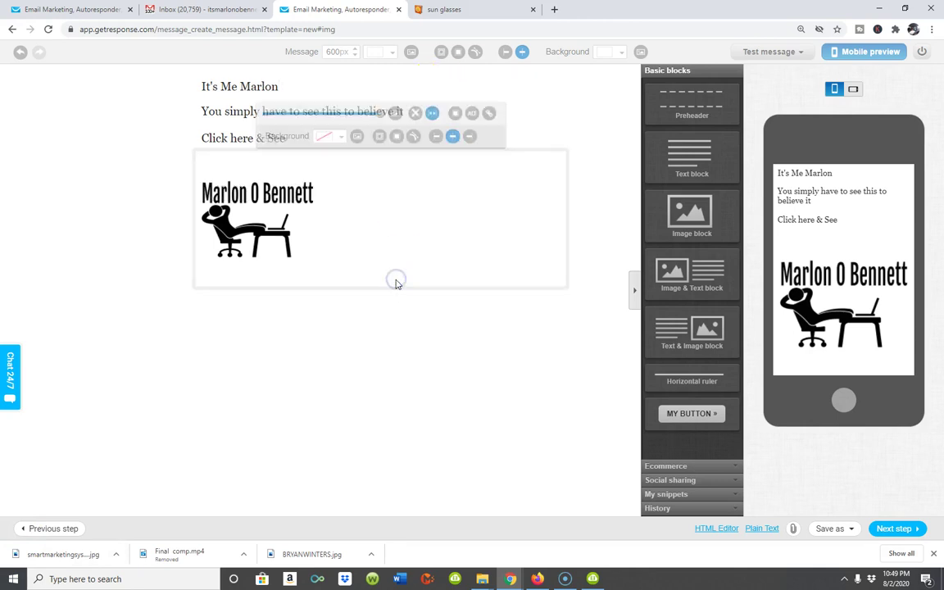
{"action": "left_click", "coordinate": [311, 92]}
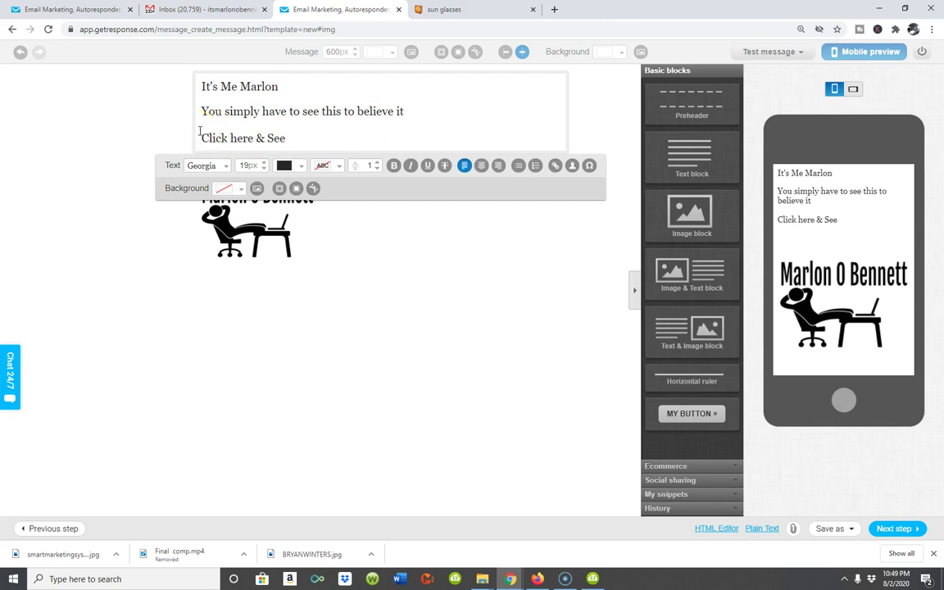
{"action": "left_click_drag", "start_coordinate": [203, 138], "coordinate": [271, 144]}
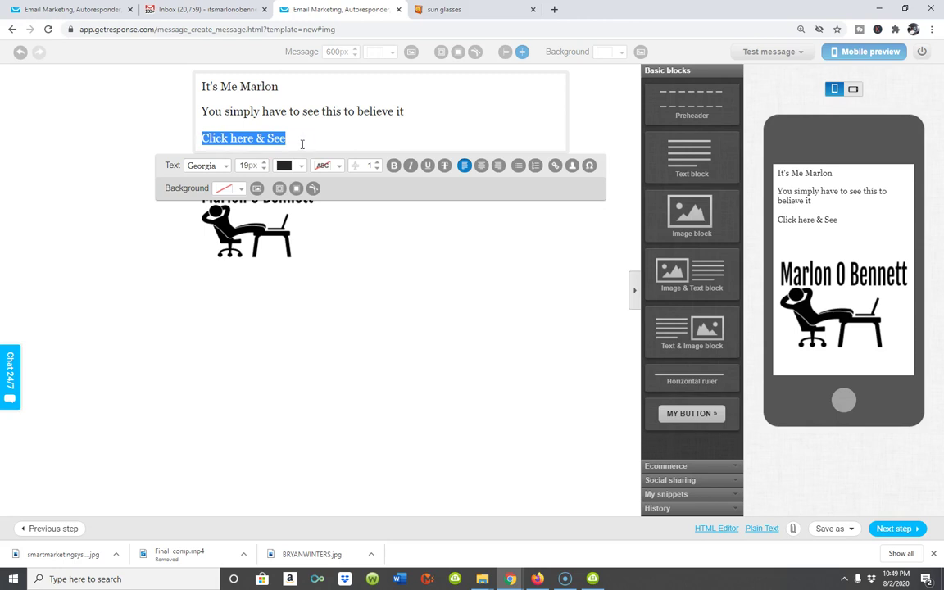
- Link the selected 'Click here & See' text to the previously used 100dollars.ai address
{"action": "left_click", "coordinate": [555, 167]}
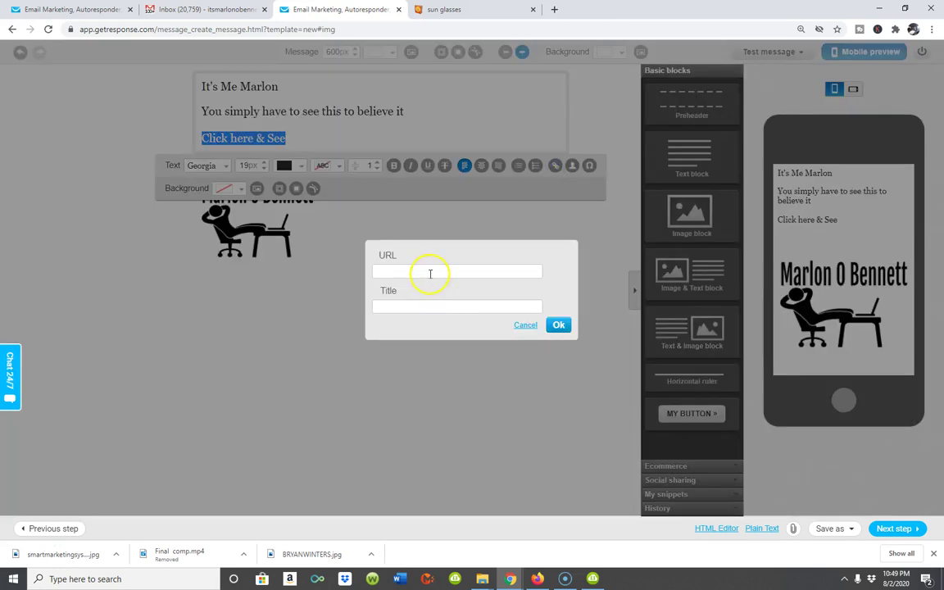
{"action": "left_click", "coordinate": [430, 272]}
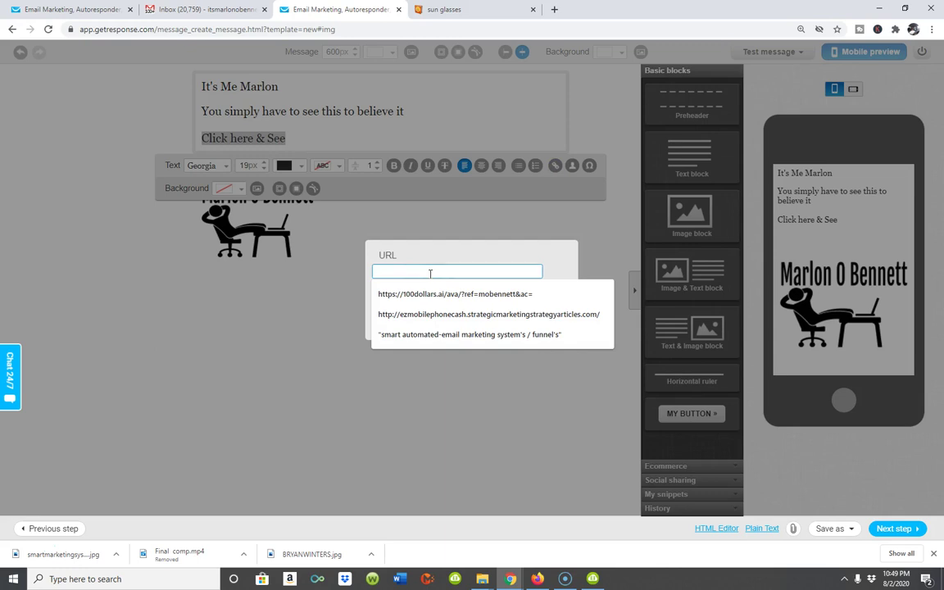
{"action": "left_click", "coordinate": [433, 295]}
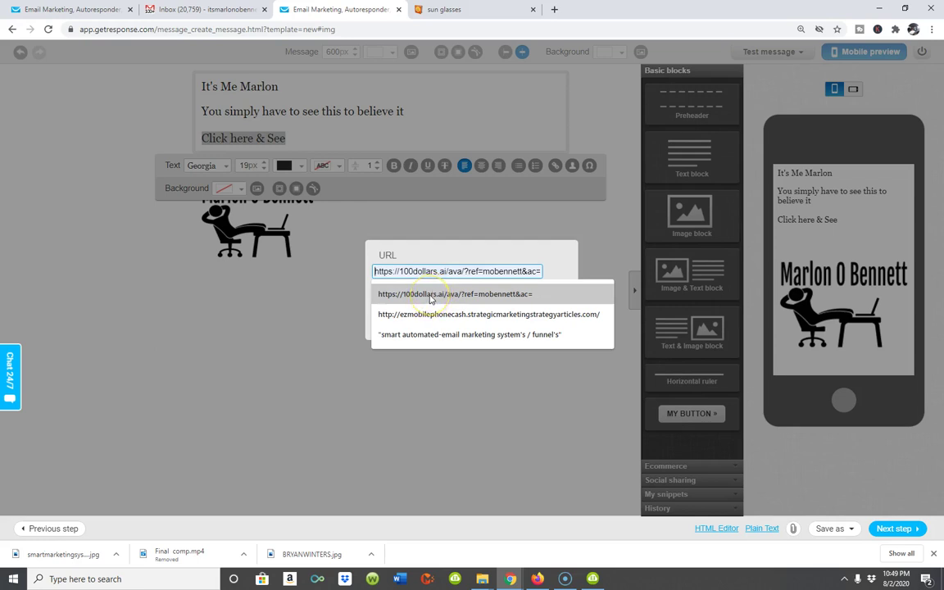
{"action": "left_click", "coordinate": [432, 297]}
{"action": "left_click", "coordinate": [557, 326]}
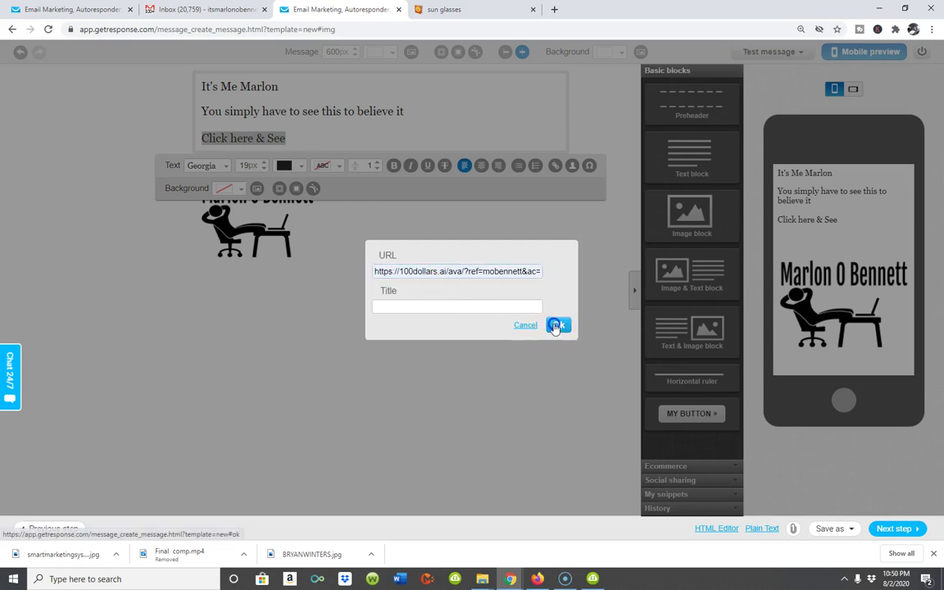
- Make the 'Click here & See' link text bold
{"action": "left_click_drag", "start_coordinate": [345, 133], "coordinate": [180, 143]}
{"action": "left_click", "coordinate": [425, 144]}
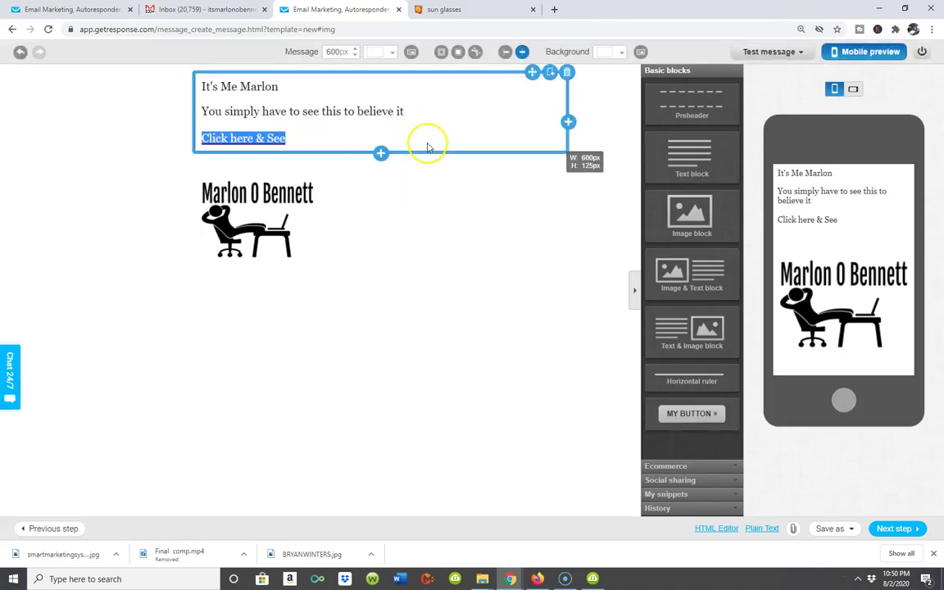
{"action": "left_click_drag", "start_coordinate": [295, 135], "coordinate": [190, 146]}
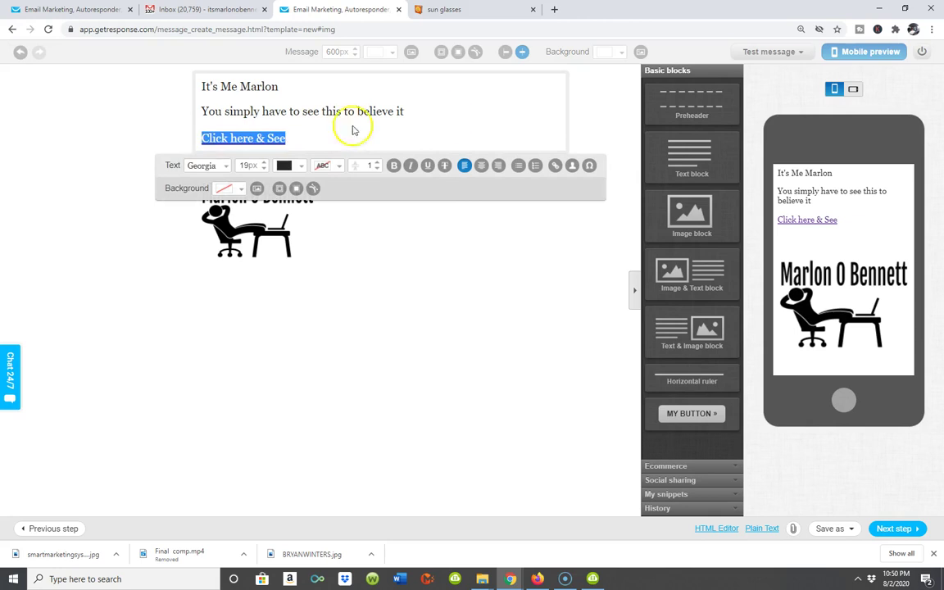
{"action": "left_click", "coordinate": [396, 152]}
{"action": "left_click", "coordinate": [202, 139]}
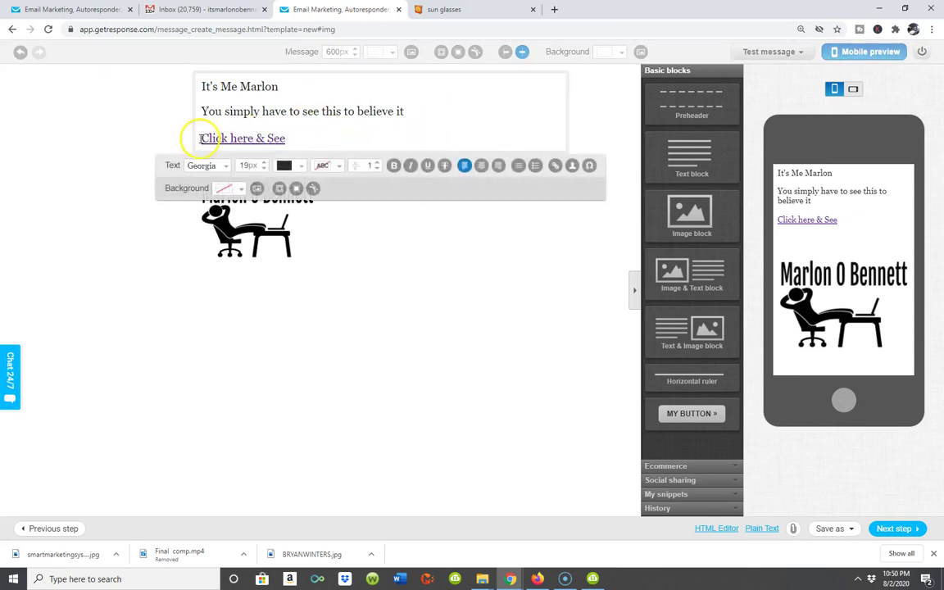
{"action": "left_click_drag", "start_coordinate": [202, 140], "coordinate": [299, 137]}
{"action": "left_click", "coordinate": [393, 165]}
{"action": "left_click", "coordinate": [372, 135]}
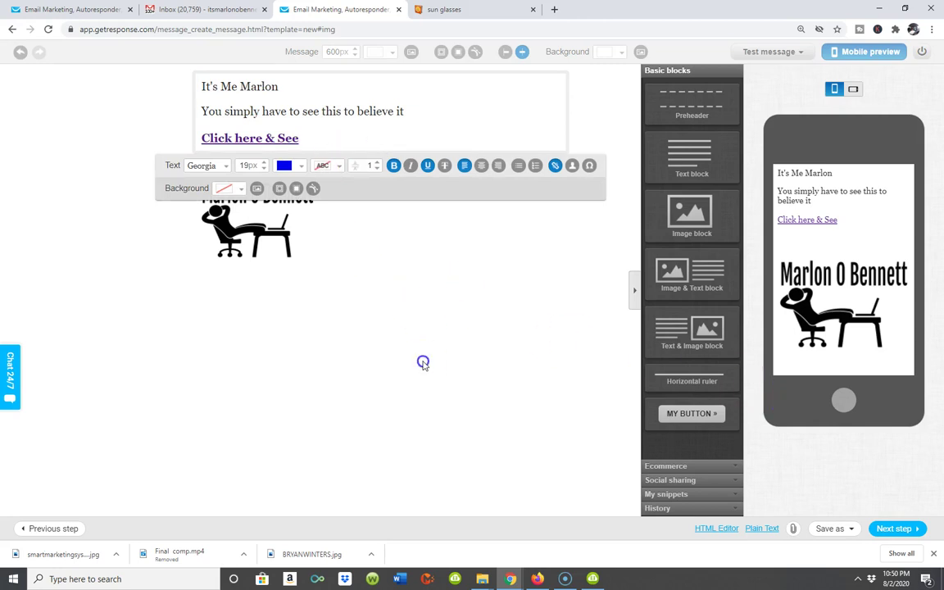
{"action": "left_click", "coordinate": [507, 110]}
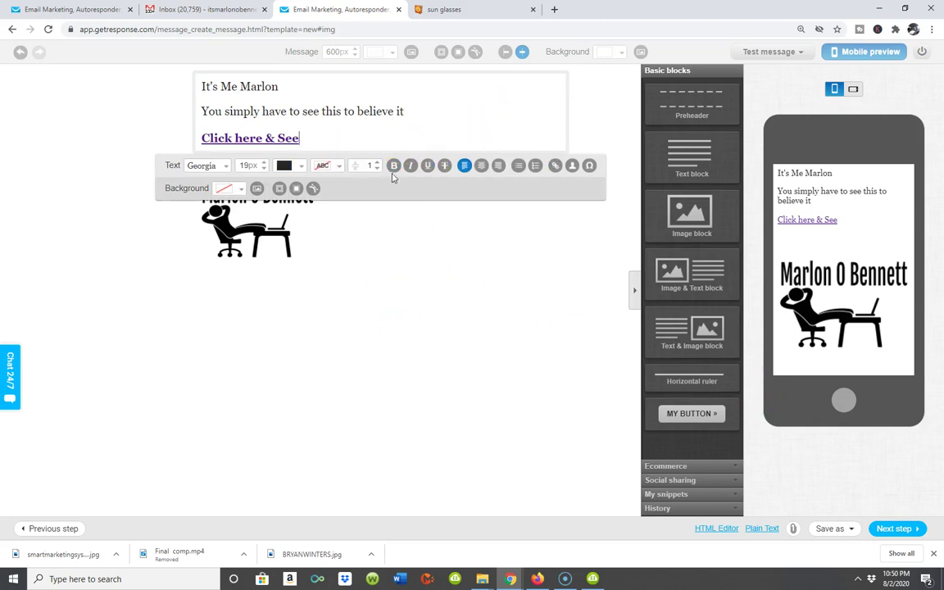
{"action": "left_click", "coordinate": [366, 349]}
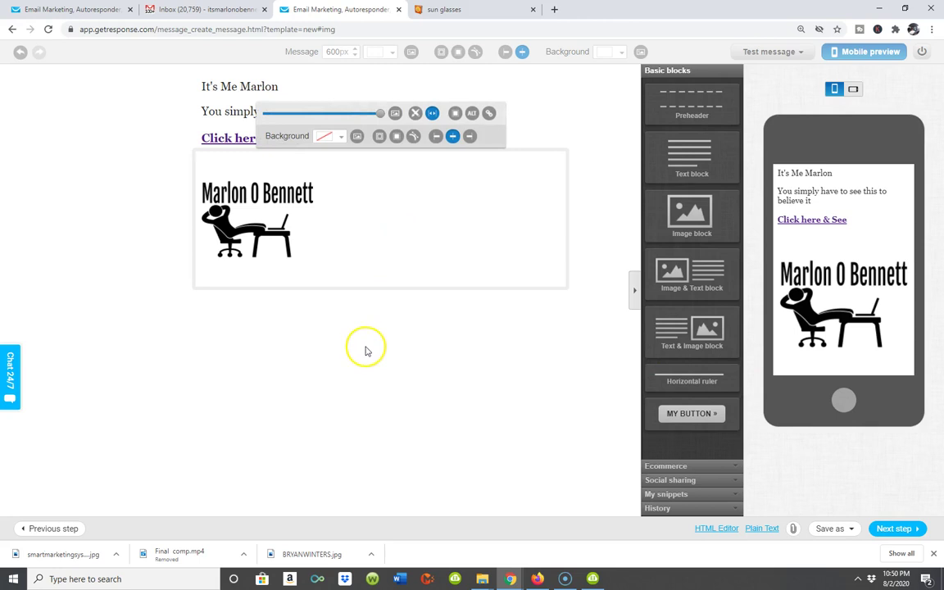
- Move from the email editor on to the autoresponder settings form
{"action": "left_click", "coordinate": [886, 532]}
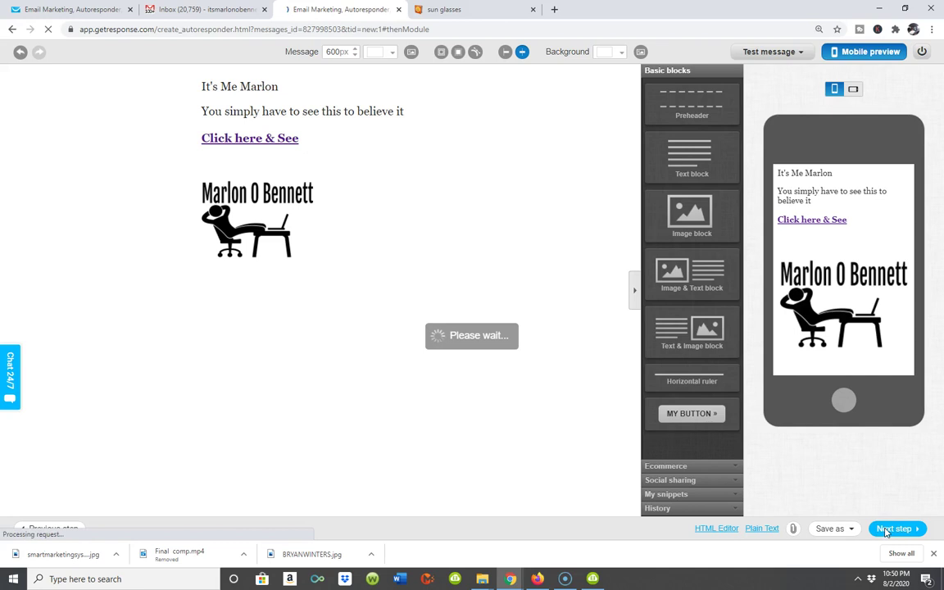
{"action": "scroll", "coordinate": [668, 244], "scroll_direction": "down", "scroll_amount": 2}
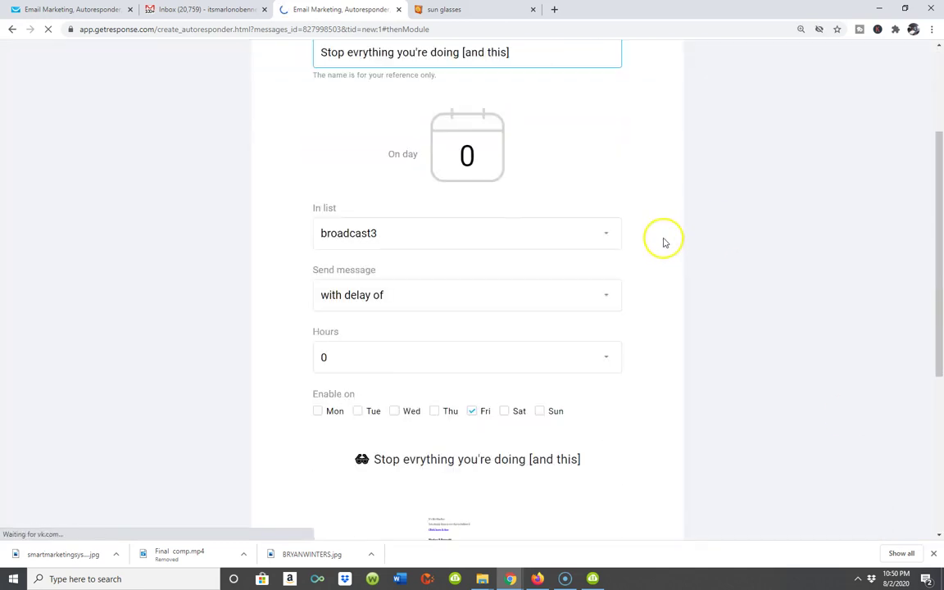
{"action": "scroll", "coordinate": [418, 81], "scroll_direction": "up", "scroll_amount": 1}
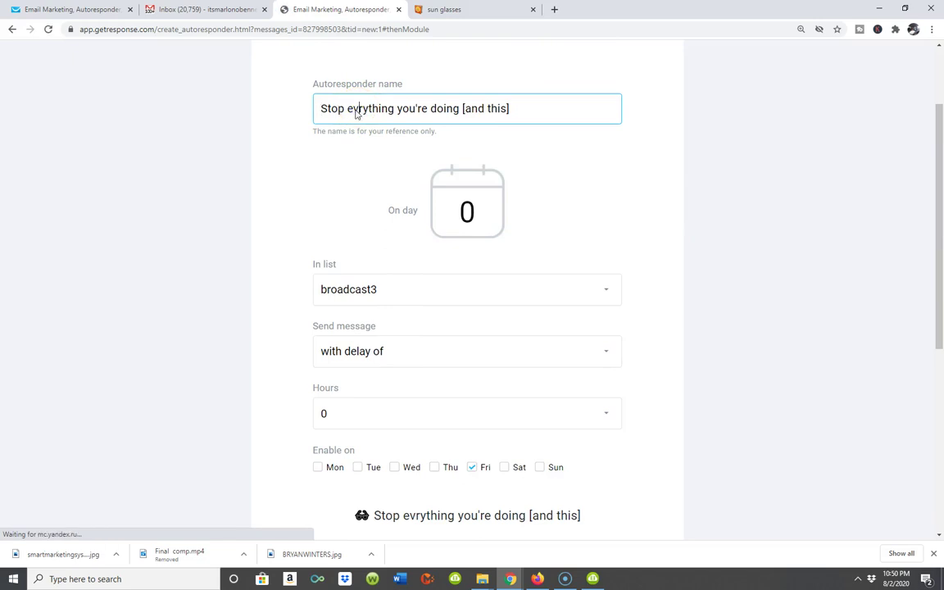
- Fix the autoresponder name to 'Stop everything you're doing [and watch this]'
{"action": "left_click", "coordinate": [353, 109]}
{"action": "type", "text": "e"}
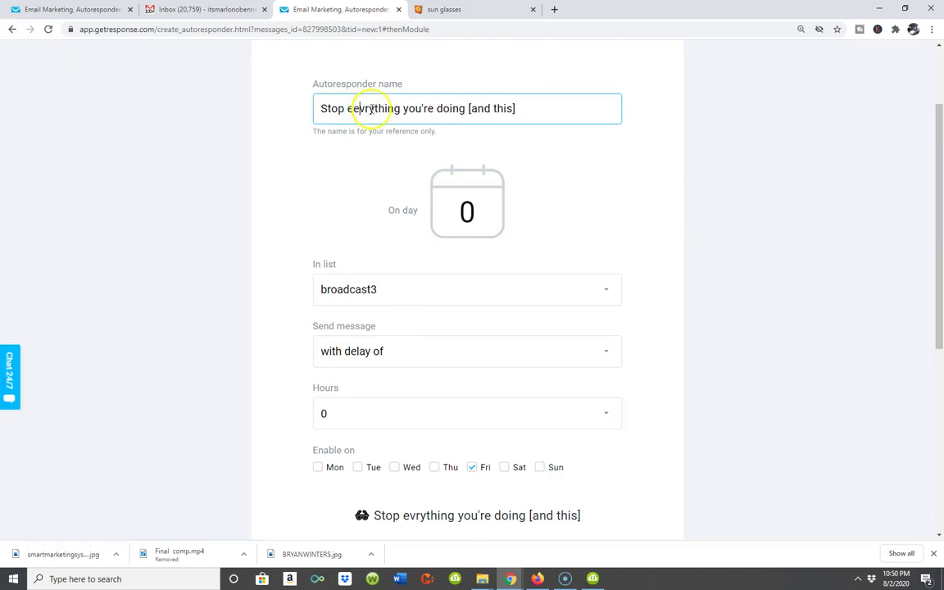
{"action": "key", "text": "BackSpace"}
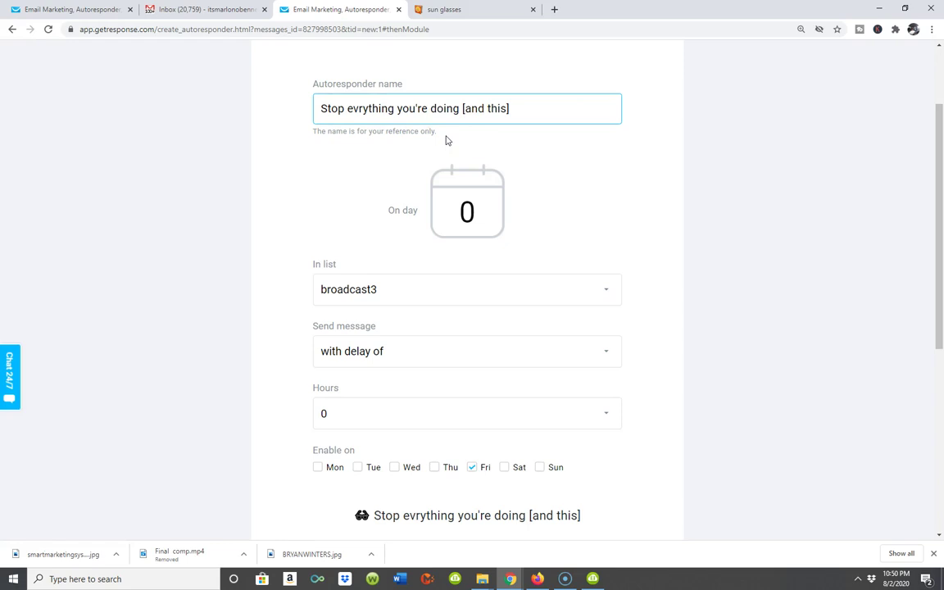
{"action": "left_click", "coordinate": [358, 111]}
{"action": "type", "text": "e"}
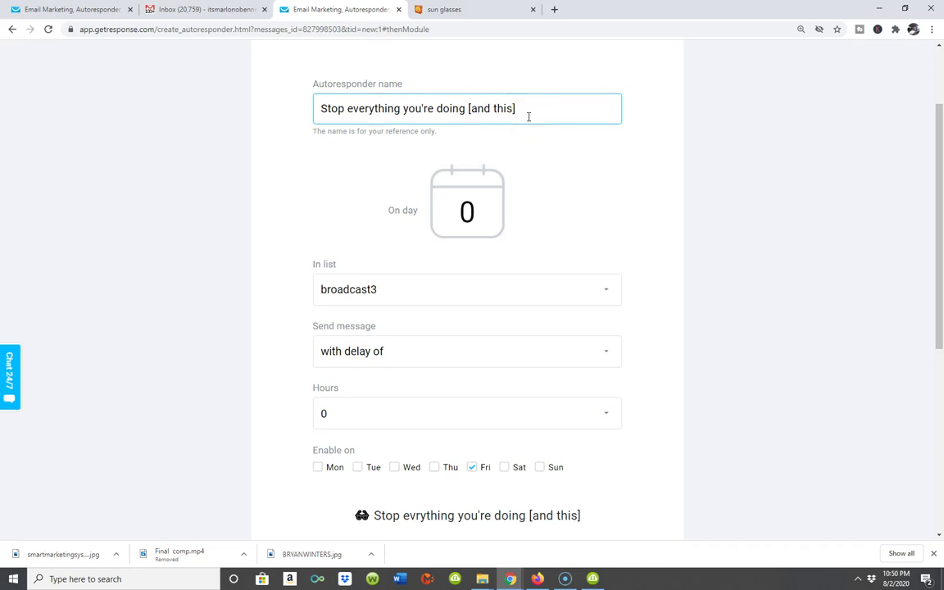
{"action": "left_click", "coordinate": [486, 107]}
{"action": "type", "text": "watch"}
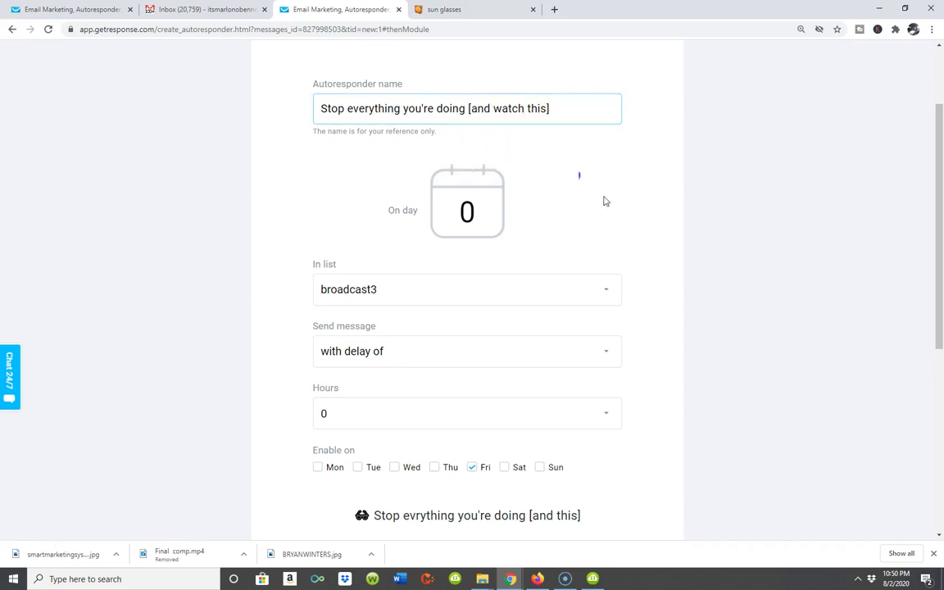
{"action": "scroll", "coordinate": [607, 312], "scroll_direction": "down", "scroll_amount": 3}
{"action": "scroll", "coordinate": [594, 459], "scroll_direction": "down", "scroll_amount": 2}
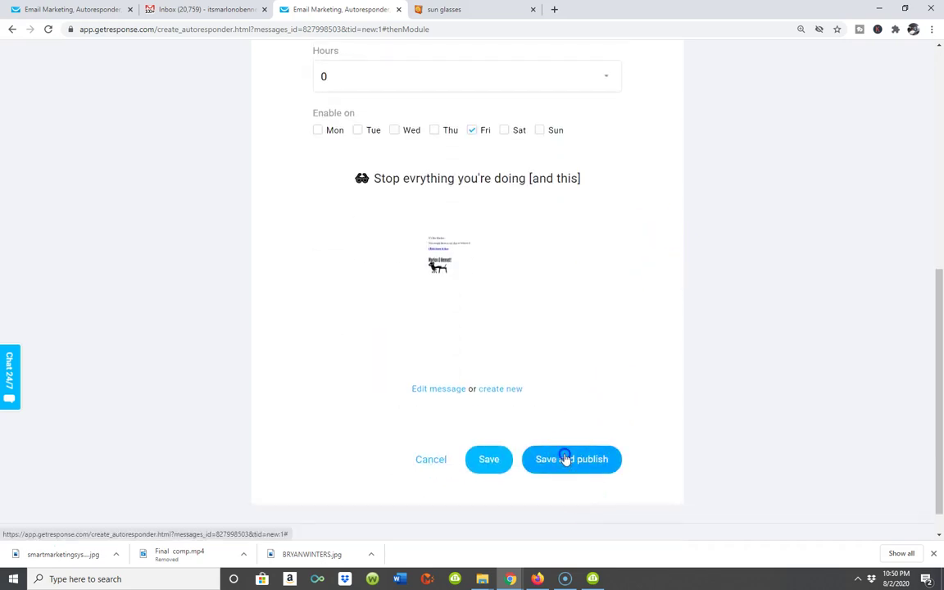
- Save and publish the autoresponder so it shows On under broadcast3
{"action": "left_click", "coordinate": [565, 461]}
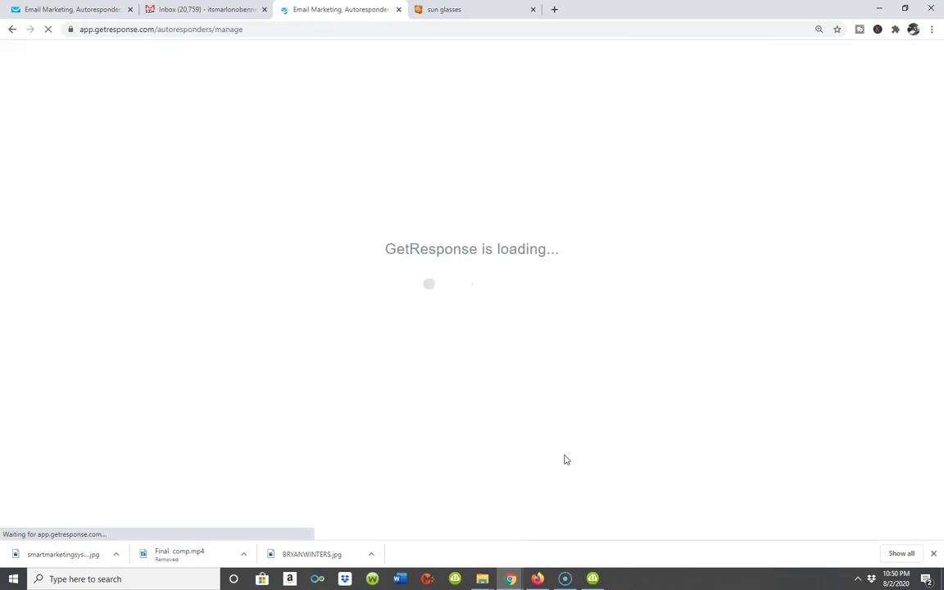
{"action": "left_click", "coordinate": [570, 103]}
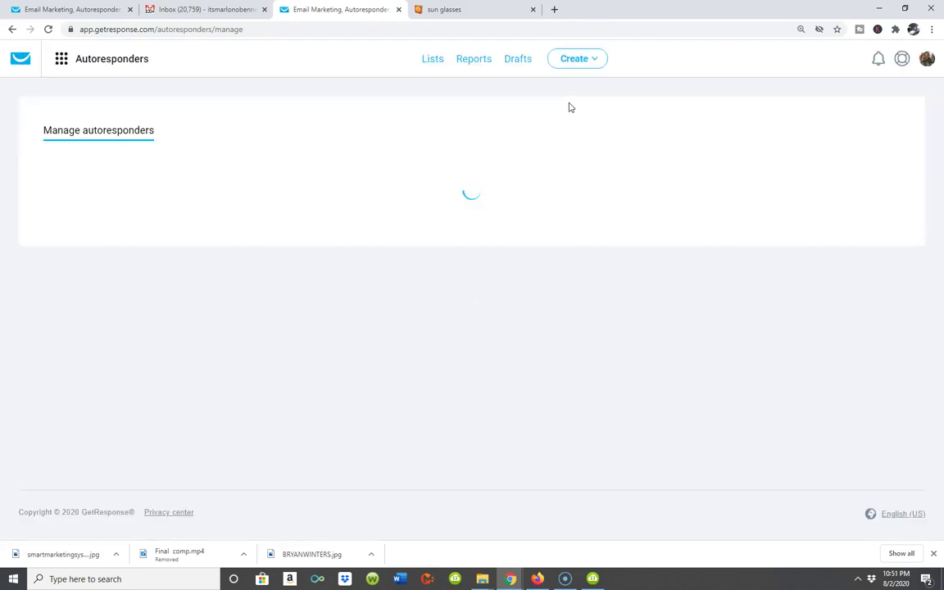
{"action": "left_click", "coordinate": [522, 138]}
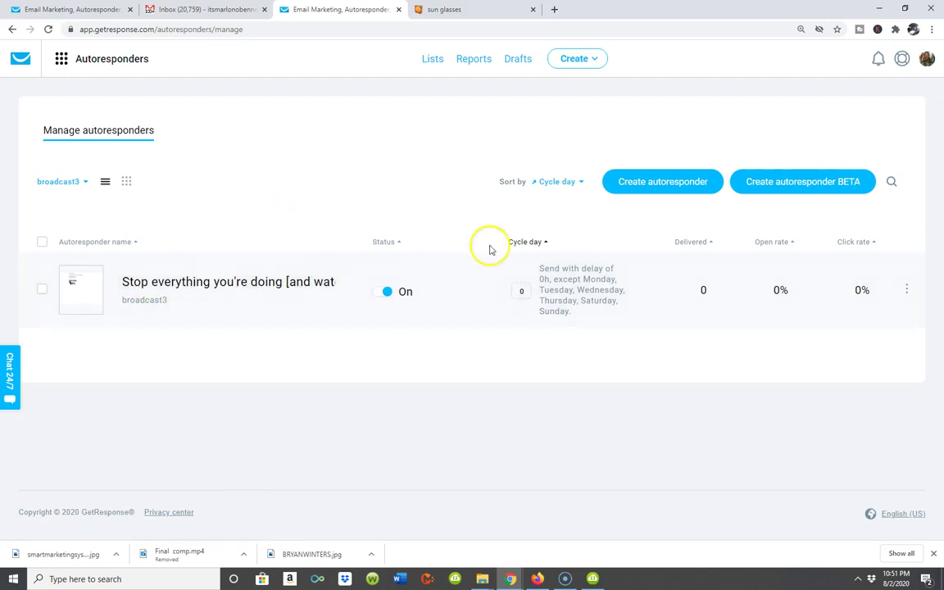
- Reopen the published autoresponder for editing and go to its attached email message
{"action": "left_click", "coordinate": [906, 287]}
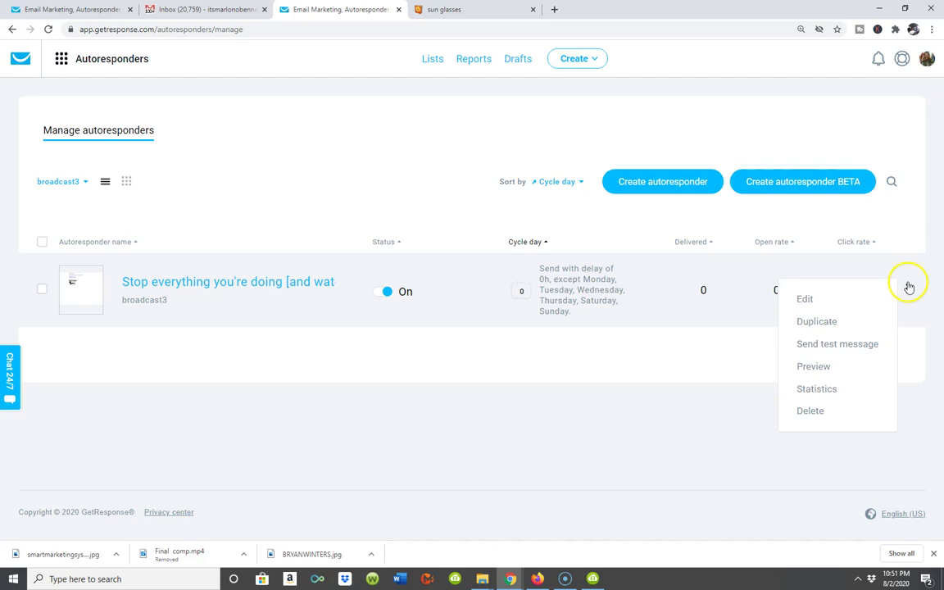
{"action": "left_click", "coordinate": [812, 308]}
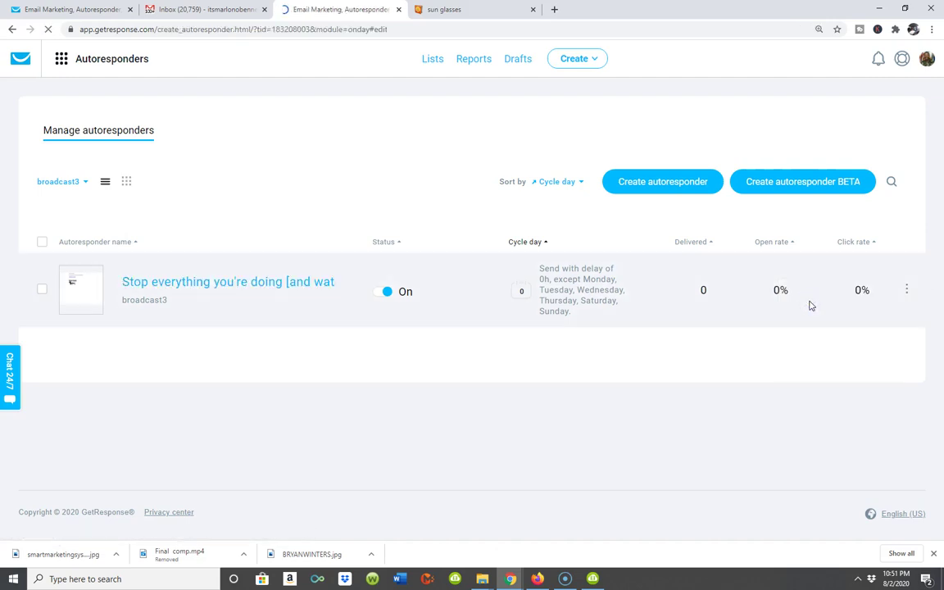
{"action": "scroll", "coordinate": [484, 229], "scroll_direction": "down", "scroll_amount": 2}
{"action": "scroll", "coordinate": [479, 257], "scroll_direction": "down", "scroll_amount": 2}
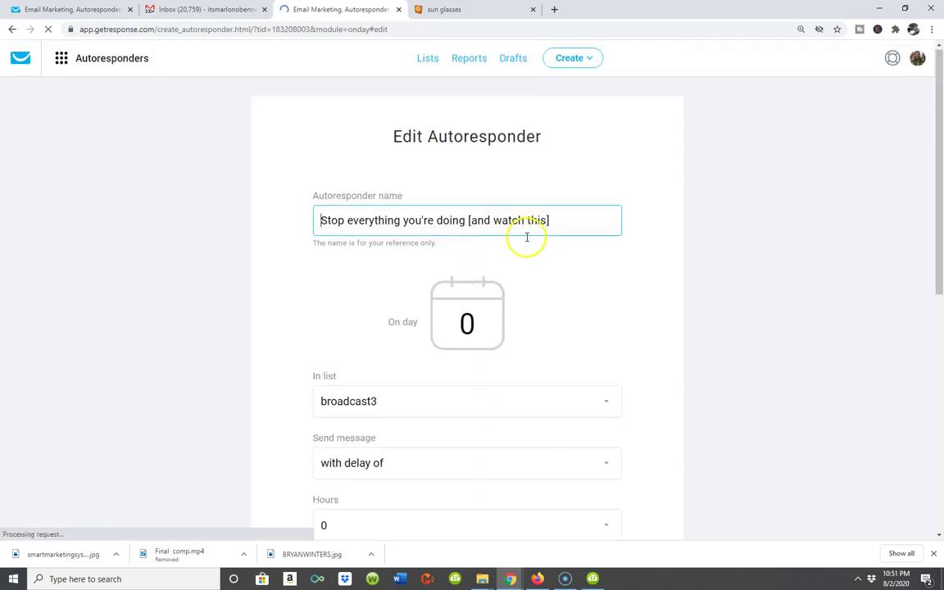
{"action": "scroll", "coordinate": [528, 262], "scroll_direction": "down", "scroll_amount": 4}
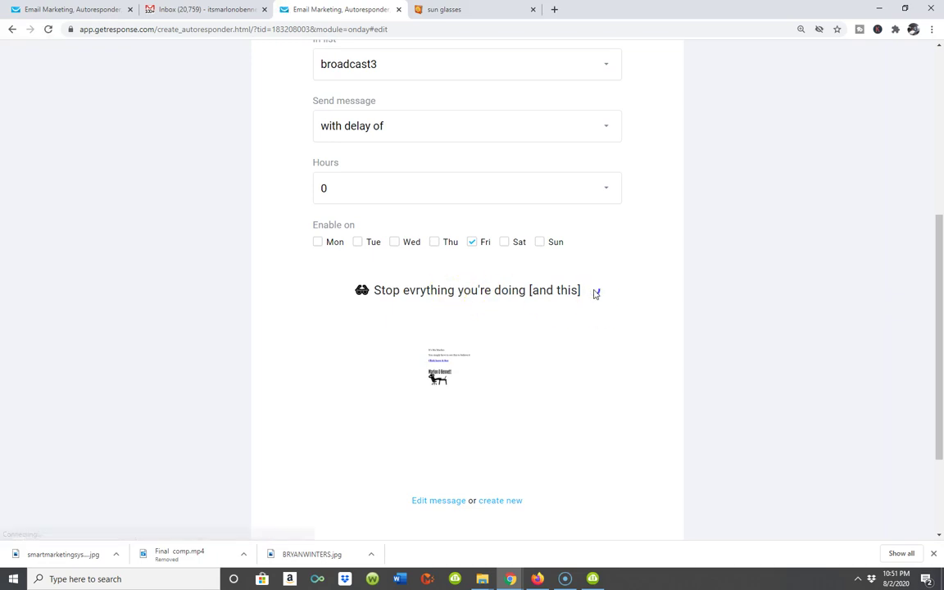
{"action": "scroll", "coordinate": [595, 293], "scroll_direction": "up", "scroll_amount": 4}
{"action": "left_click_drag", "start_coordinate": [580, 217], "coordinate": [73, 217]}
{"action": "key", "text": "ctrl+c"}
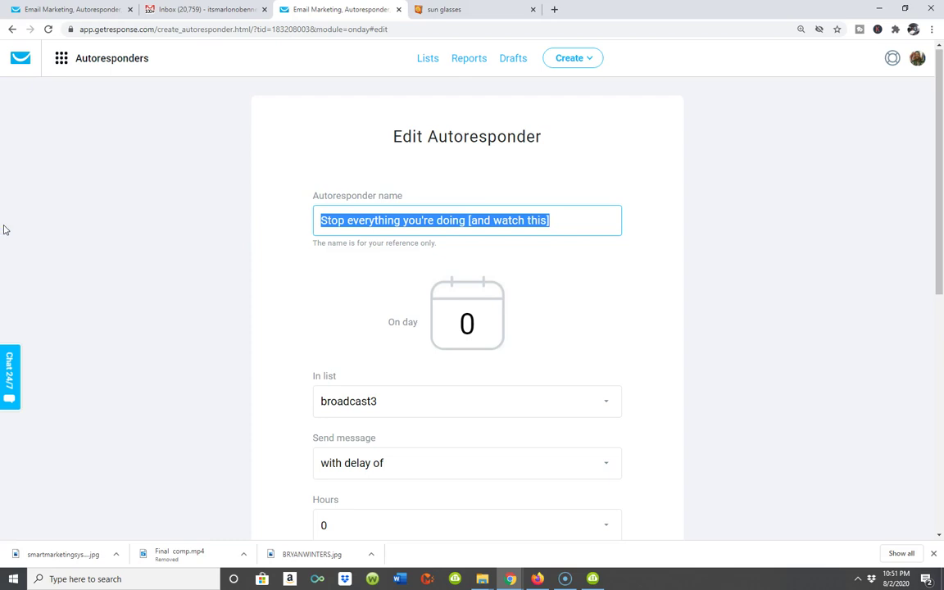
{"action": "scroll", "coordinate": [251, 281], "scroll_direction": "down", "scroll_amount": 6}
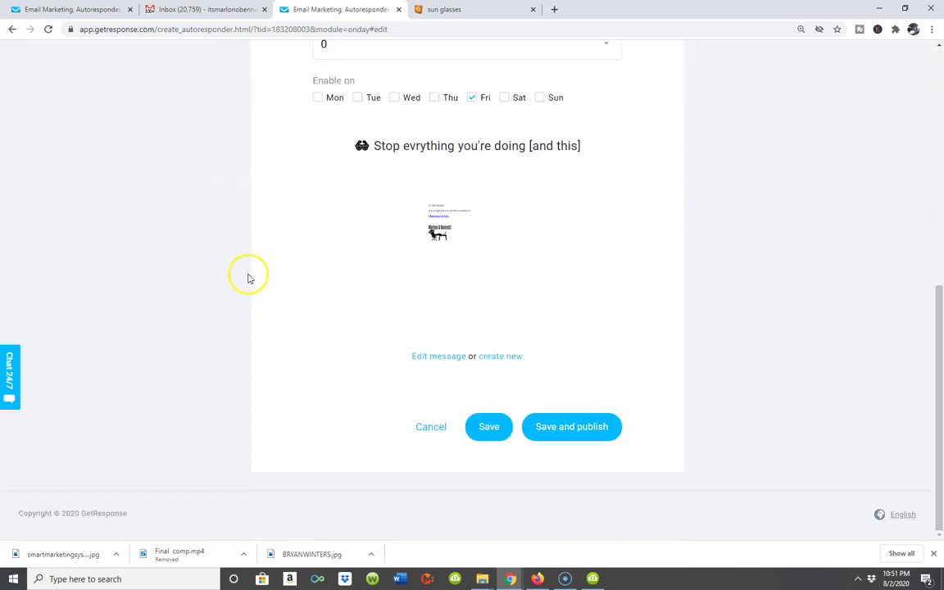
{"action": "left_click", "coordinate": [422, 356]}
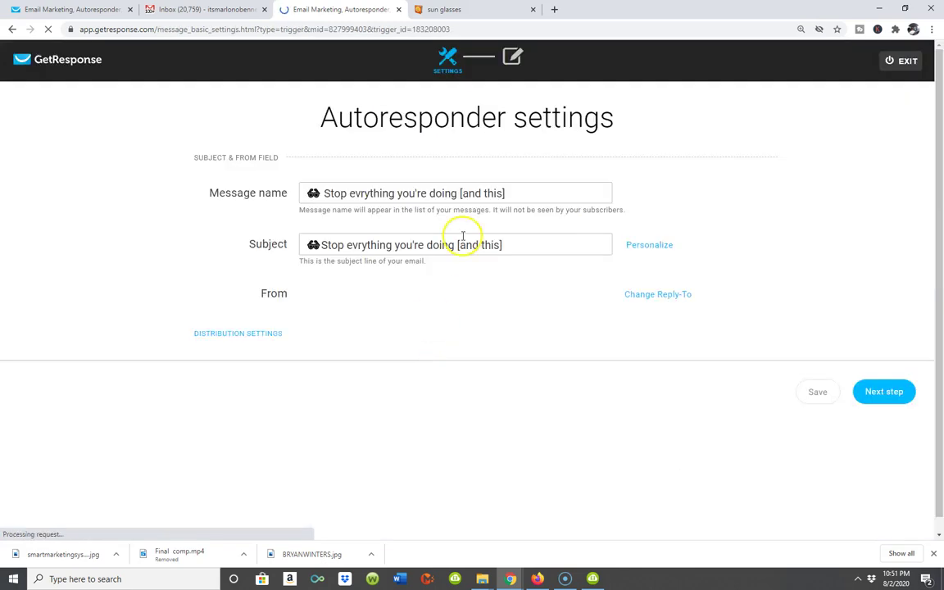
- Paste 'Stop everything you're doing [and watch this]' as the message name and subject
{"action": "left_click_drag", "start_coordinate": [527, 244], "coordinate": [258, 242]}
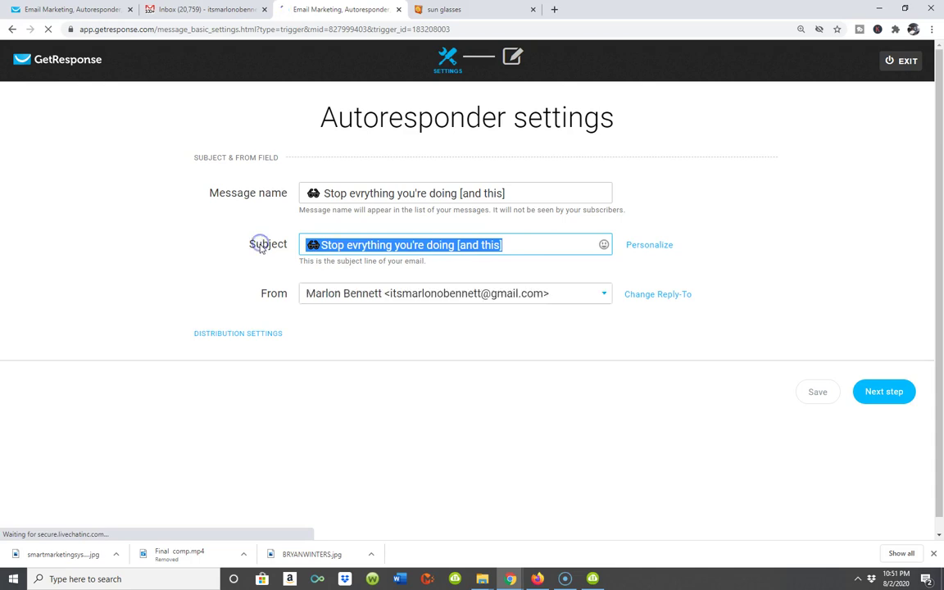
{"action": "key", "text": "BackSpace"}
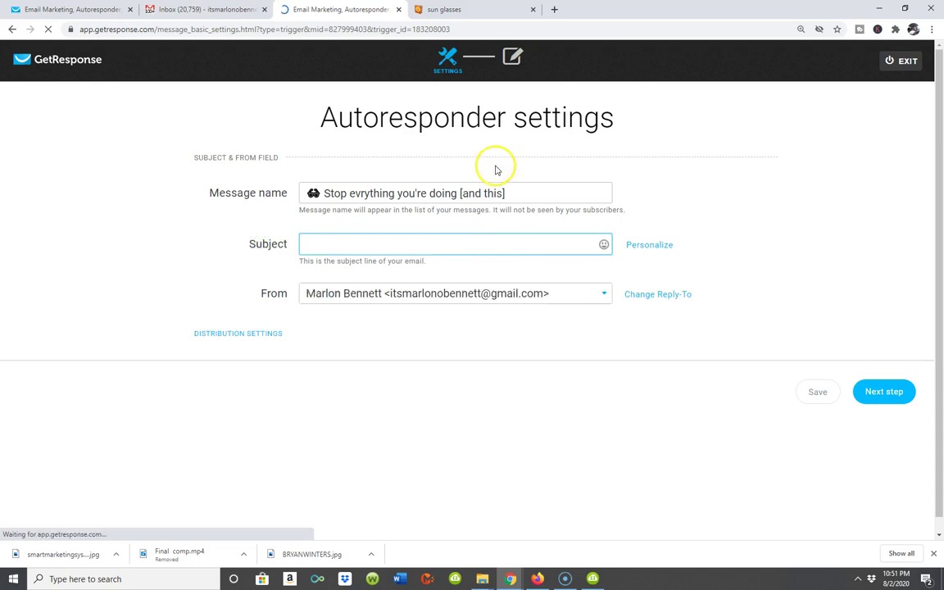
{"action": "left_click_drag", "start_coordinate": [518, 192], "coordinate": [4, 205]}
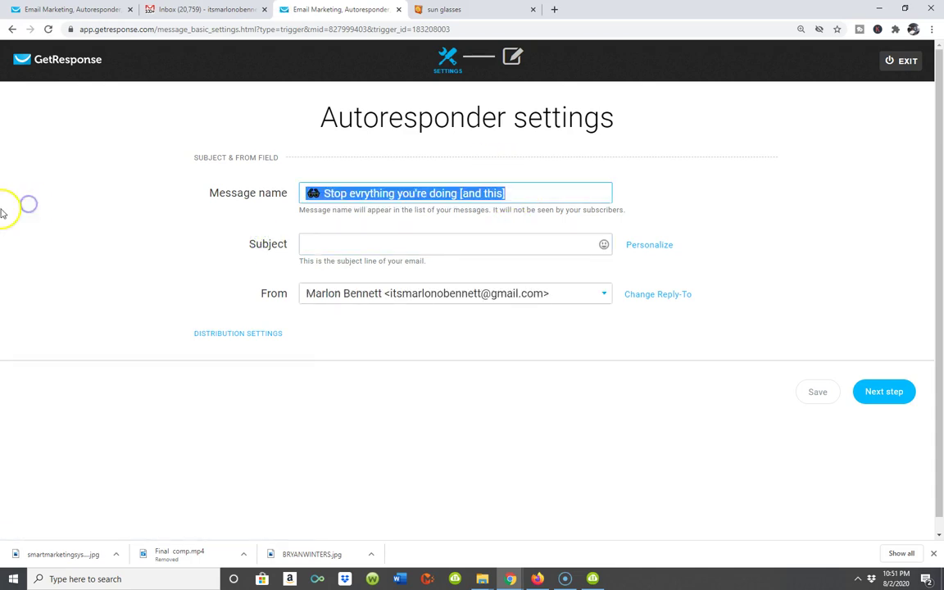
{"action": "key", "text": "BackSpace"}
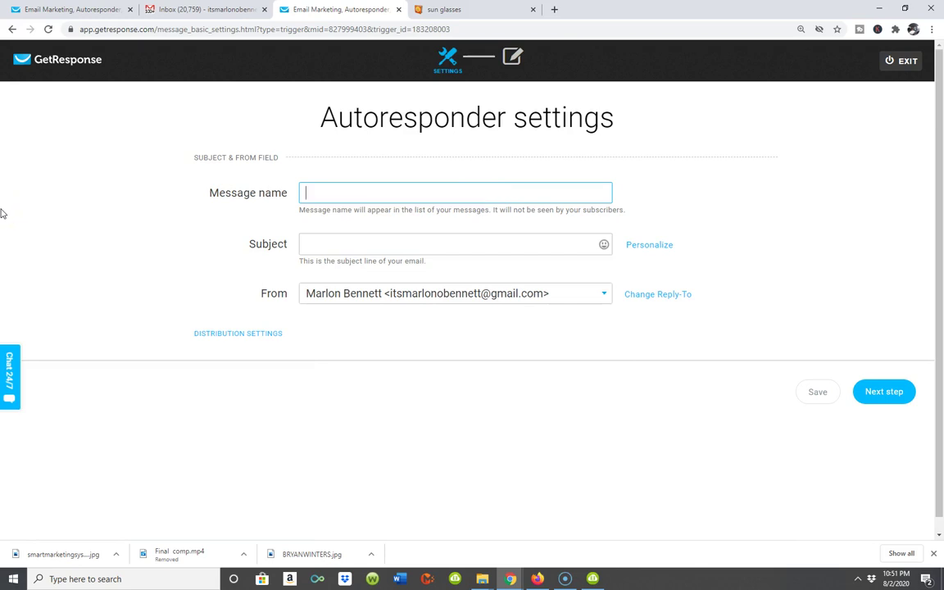
{"action": "right_click", "coordinate": [376, 195]}
{"action": "left_click", "coordinate": [400, 282]}
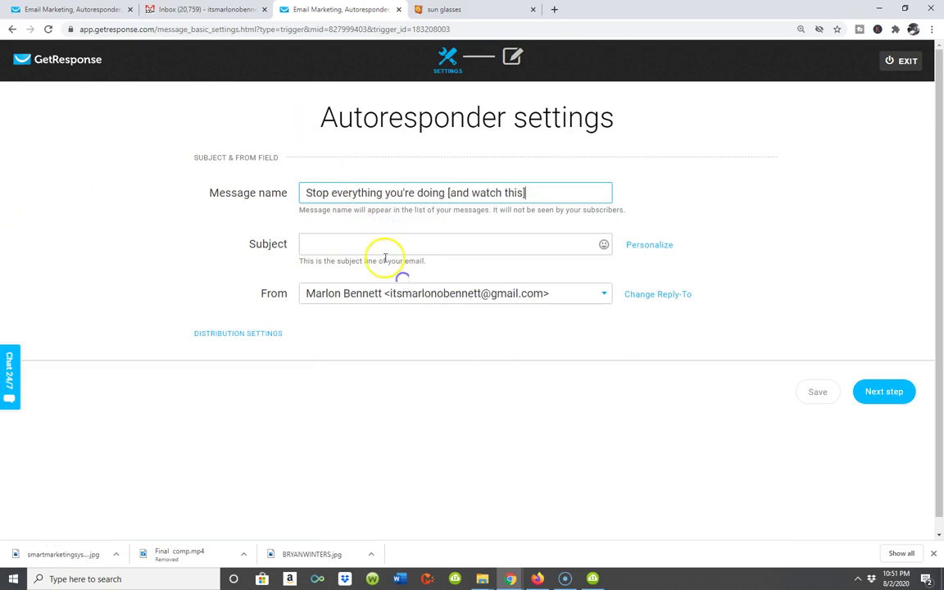
{"action": "right_click", "coordinate": [397, 243]}
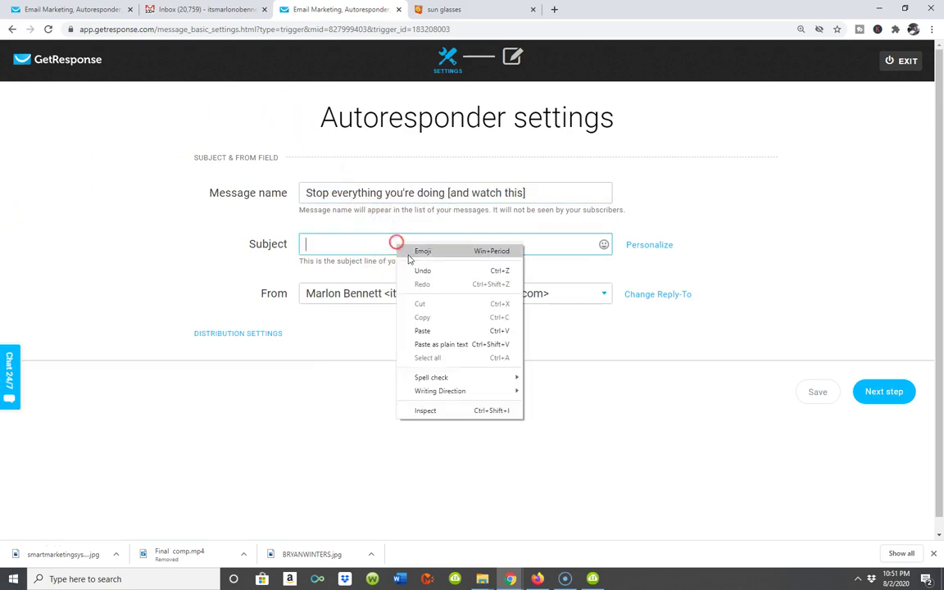
{"action": "left_click", "coordinate": [425, 330]}
{"action": "left_click", "coordinate": [883, 390]}
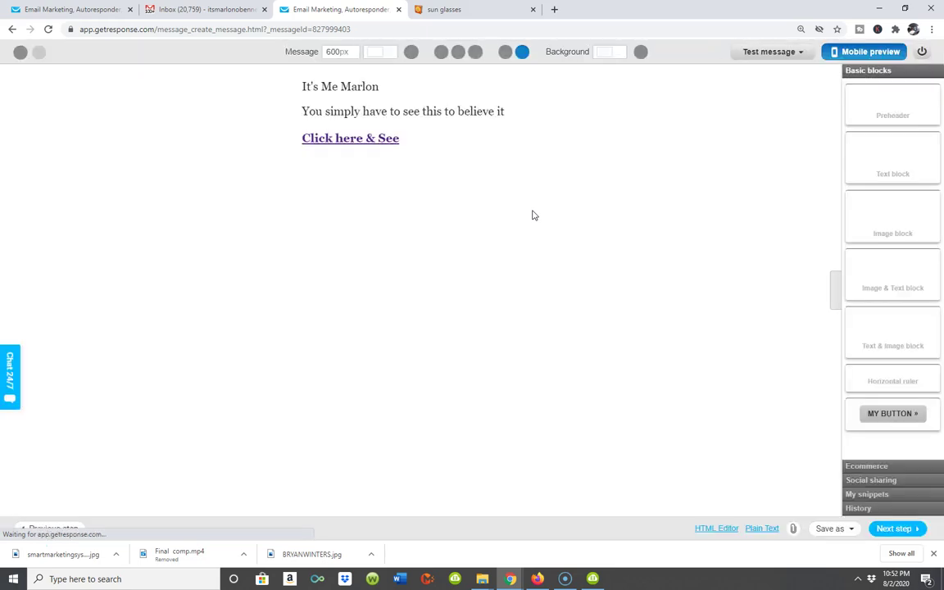
- Check the email's logo and text blocks, keep the design unchanged, and continue to scheduling
{"action": "left_click", "coordinate": [472, 202]}
{"action": "left_click", "coordinate": [402, 315]}
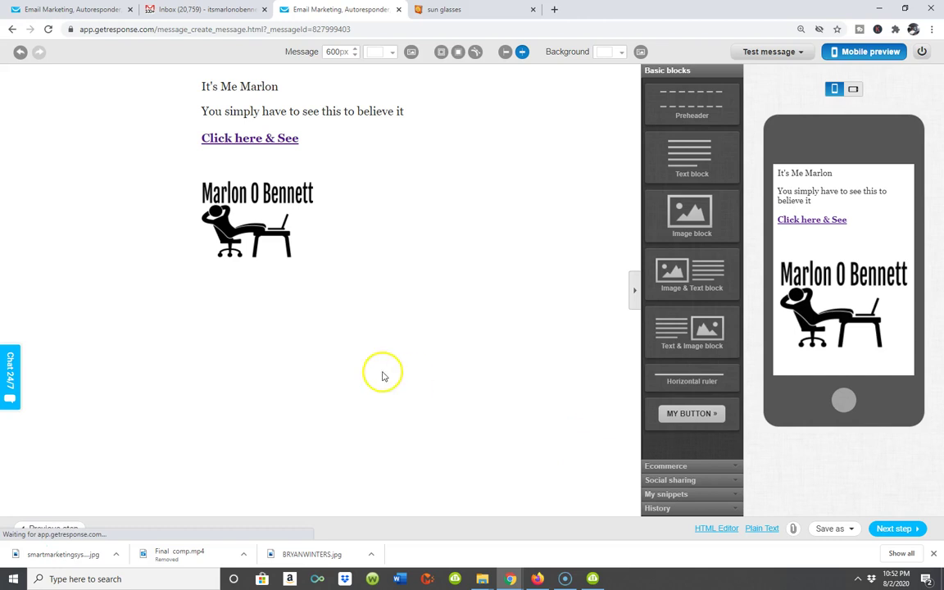
{"action": "left_click", "coordinate": [554, 270]}
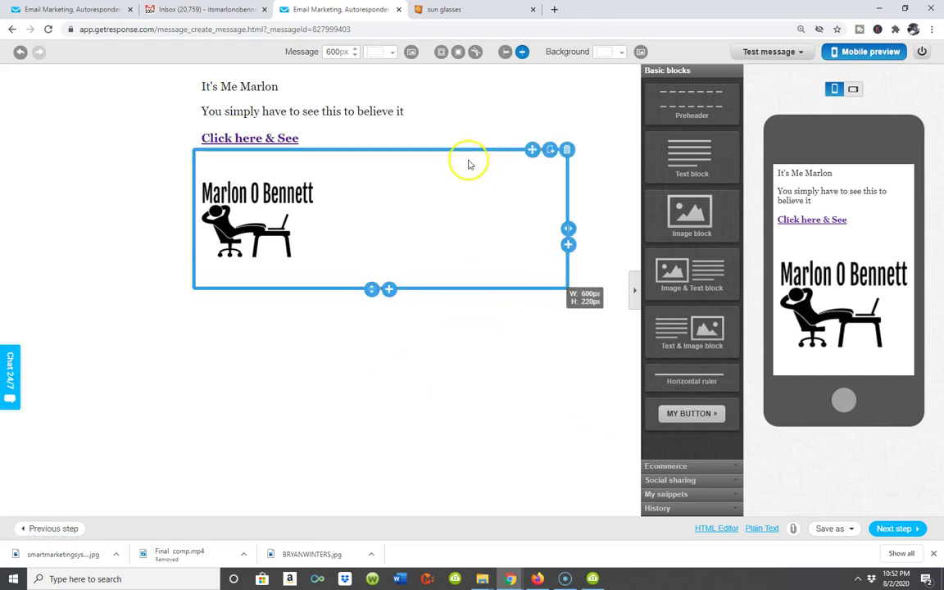
{"action": "left_click", "coordinate": [428, 114]}
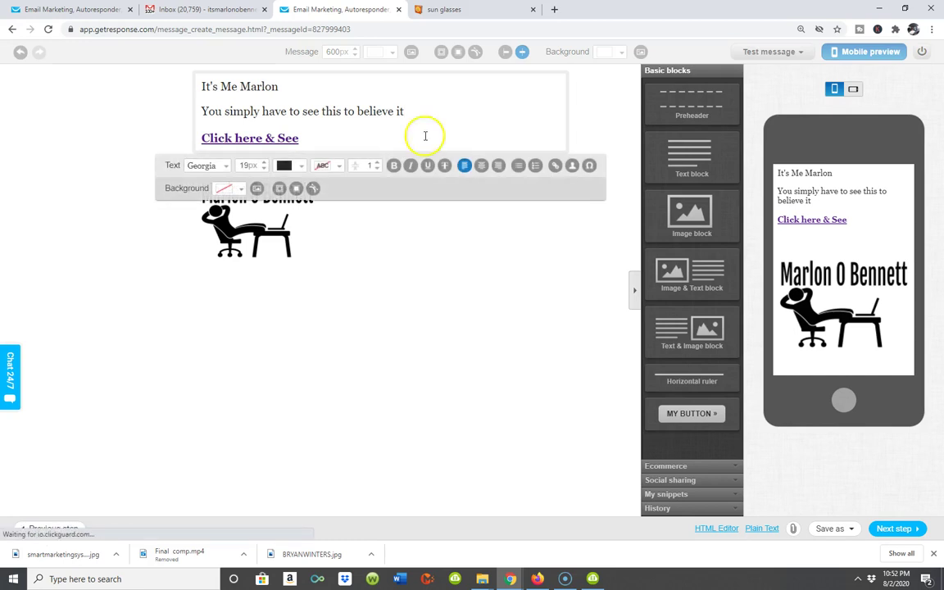
{"action": "left_click", "coordinate": [890, 529]}
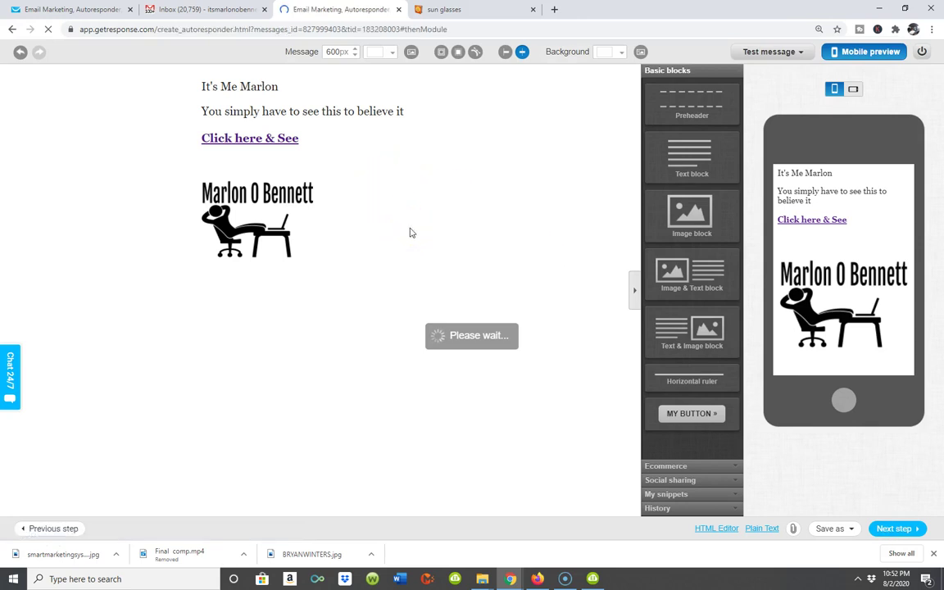
- Review the Edit Autoresponder settings and publish the updated autoresponder for broadcast3
{"action": "scroll", "coordinate": [531, 269], "scroll_direction": "down", "scroll_amount": 2}
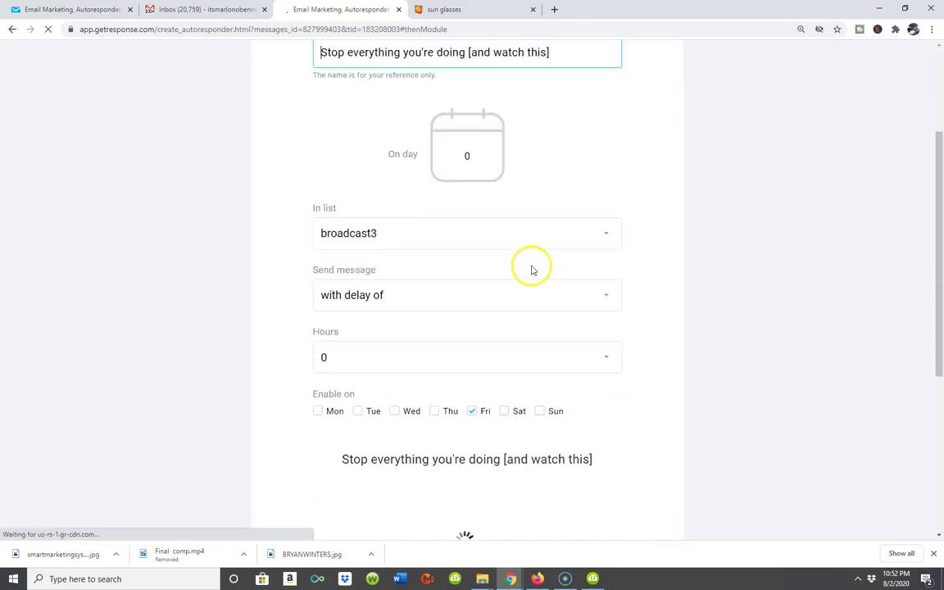
{"action": "scroll", "coordinate": [532, 268], "scroll_direction": "down", "scroll_amount": 3}
{"action": "scroll", "coordinate": [531, 271], "scroll_direction": "up", "scroll_amount": 5}
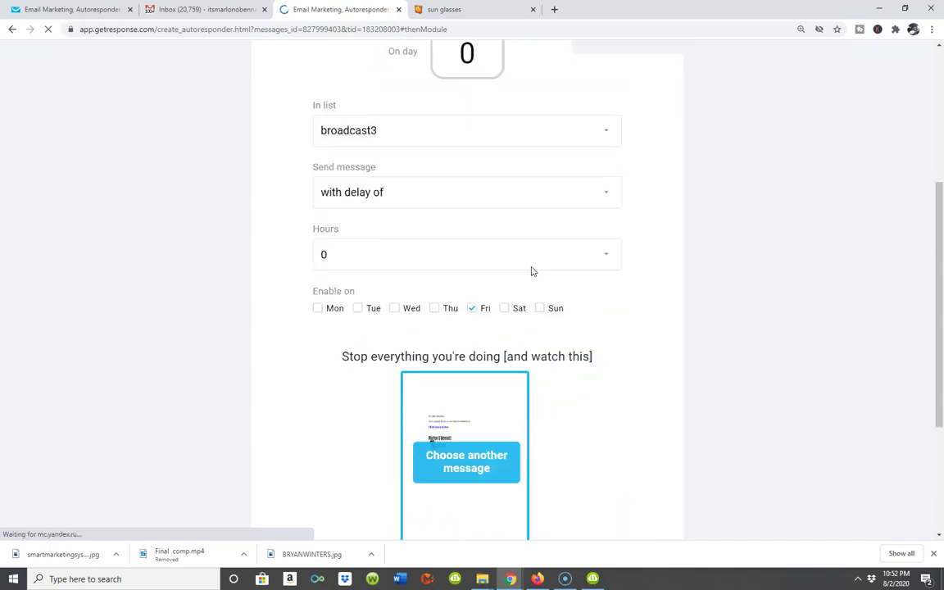
{"action": "scroll", "coordinate": [510, 193], "scroll_direction": "down", "scroll_amount": 1}
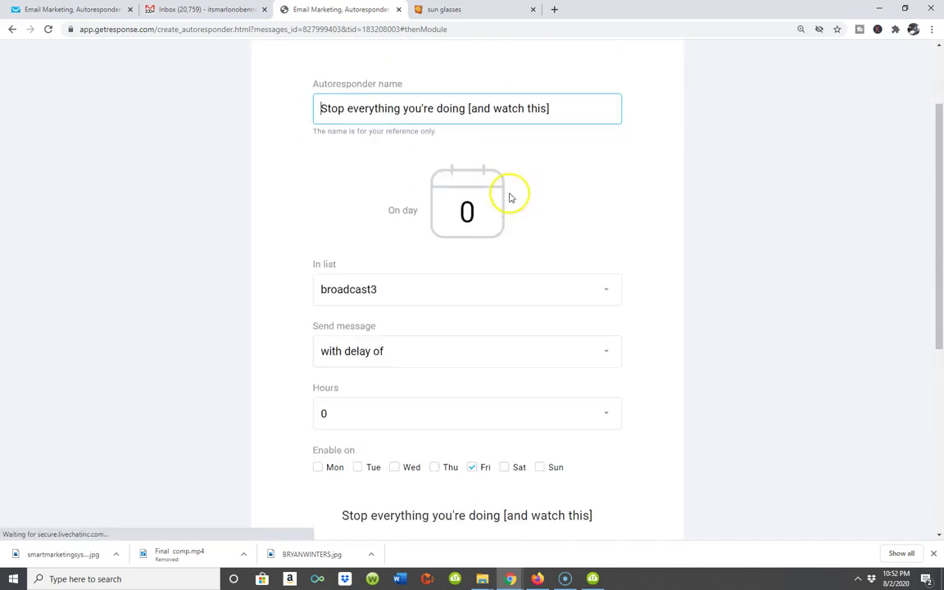
{"action": "scroll", "coordinate": [509, 141], "scroll_direction": "down", "scroll_amount": 4}
{"action": "scroll", "coordinate": [544, 312], "scroll_direction": "down", "scroll_amount": 1}
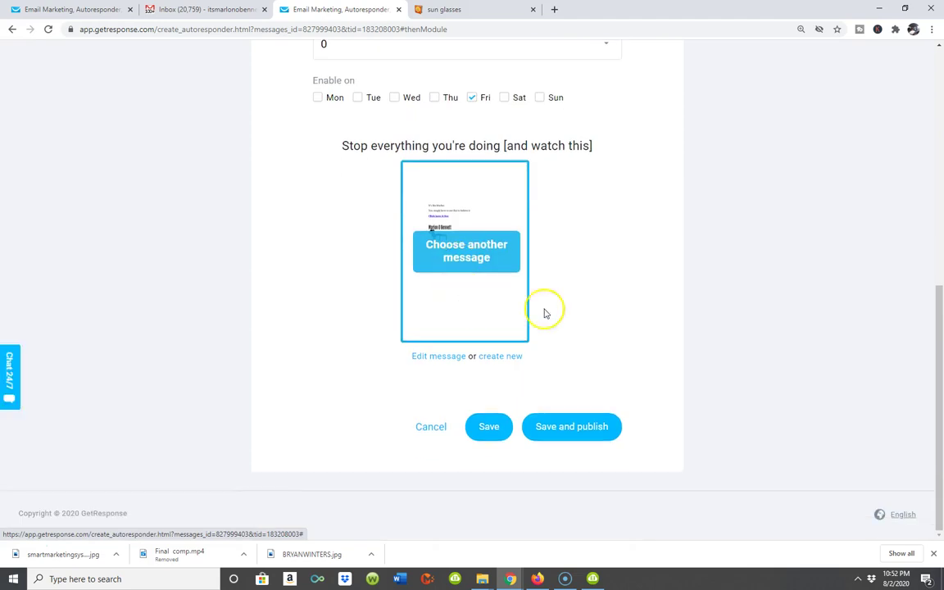
{"action": "scroll", "coordinate": [582, 124], "scroll_direction": "up", "scroll_amount": 3}
{"action": "scroll", "coordinate": [500, 175], "scroll_direction": "down", "scroll_amount": 3}
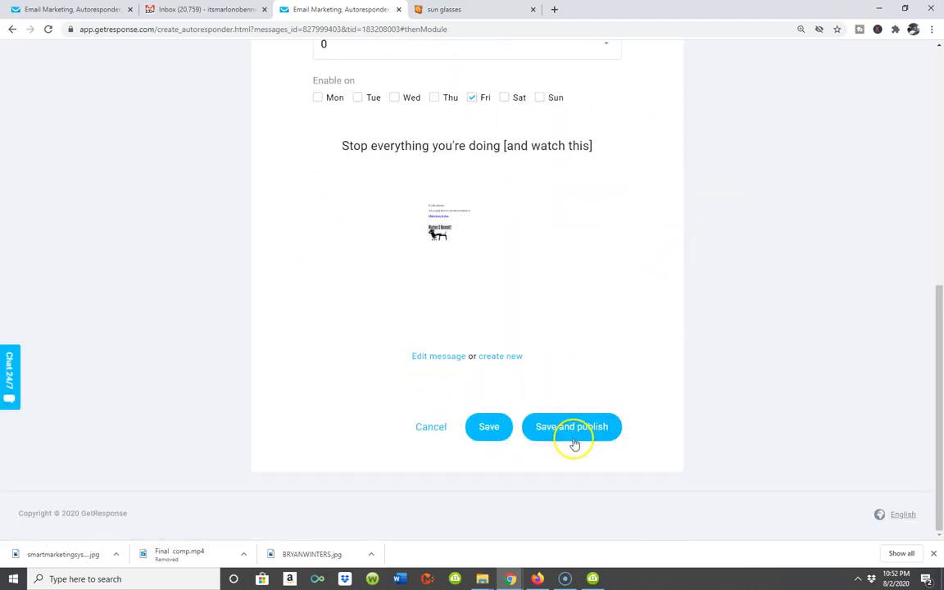
{"action": "left_click", "coordinate": [567, 434]}
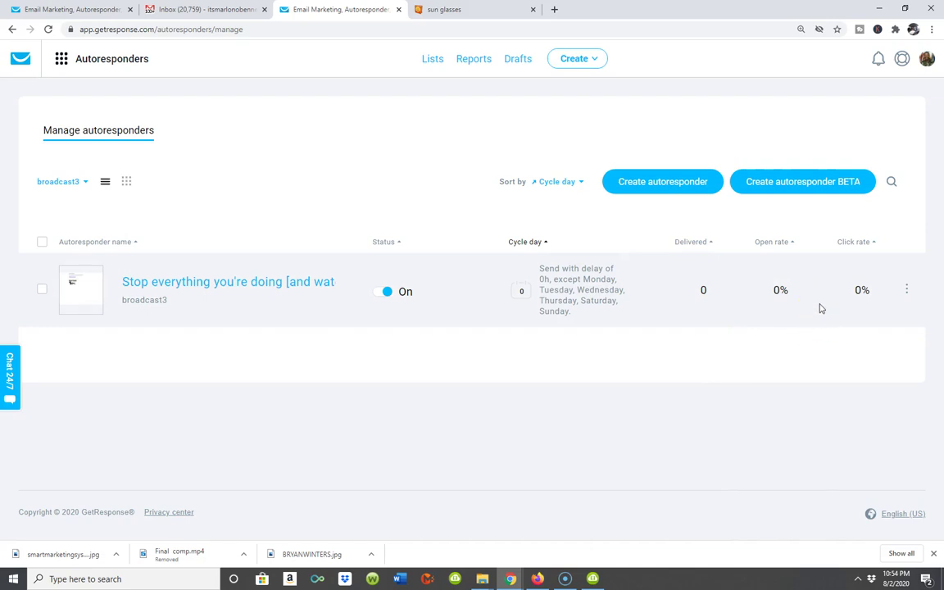
- Send a test message of the autoresponder to your own email address
{"action": "left_click", "coordinate": [906, 292]}
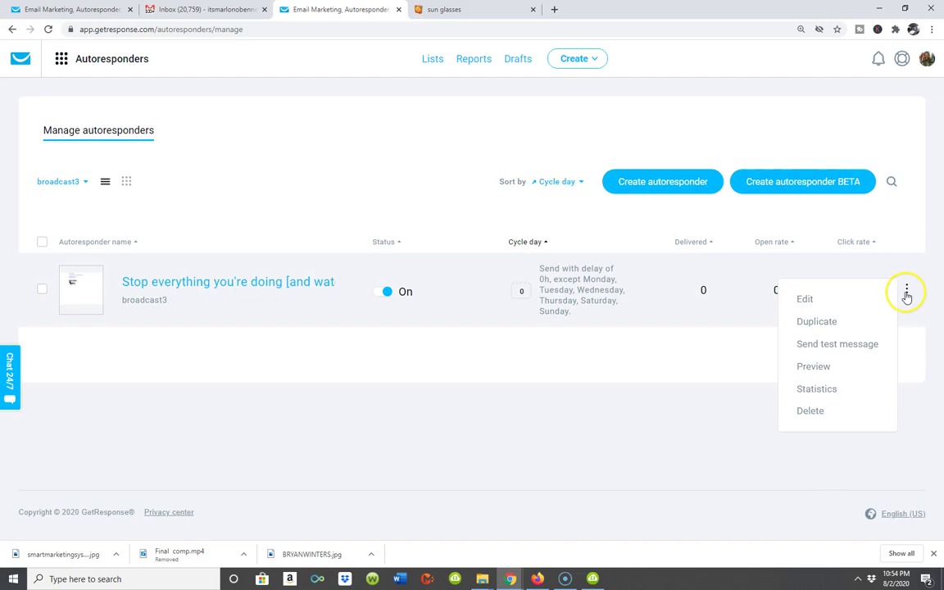
{"action": "left_click", "coordinate": [820, 345]}
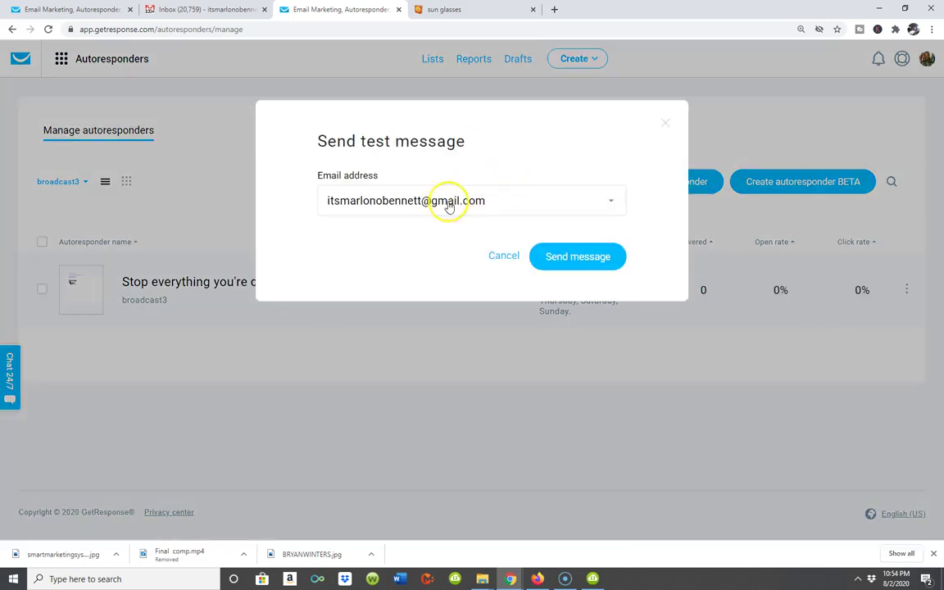
{"action": "left_click", "coordinate": [557, 271]}
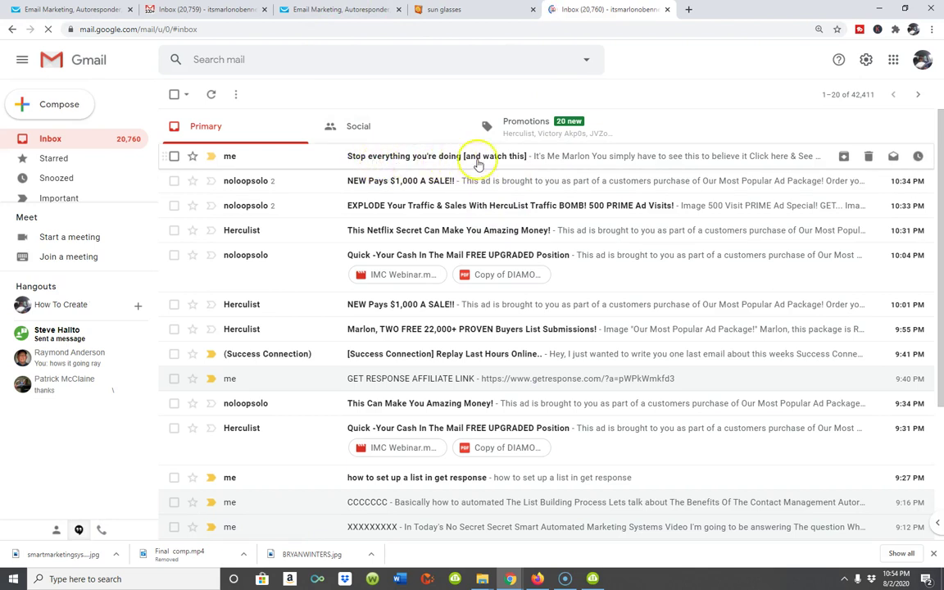
- Open the test email in Gmail, mark it safe, and follow its 'Click here & See' link
{"action": "left_click", "coordinate": [398, 158]}
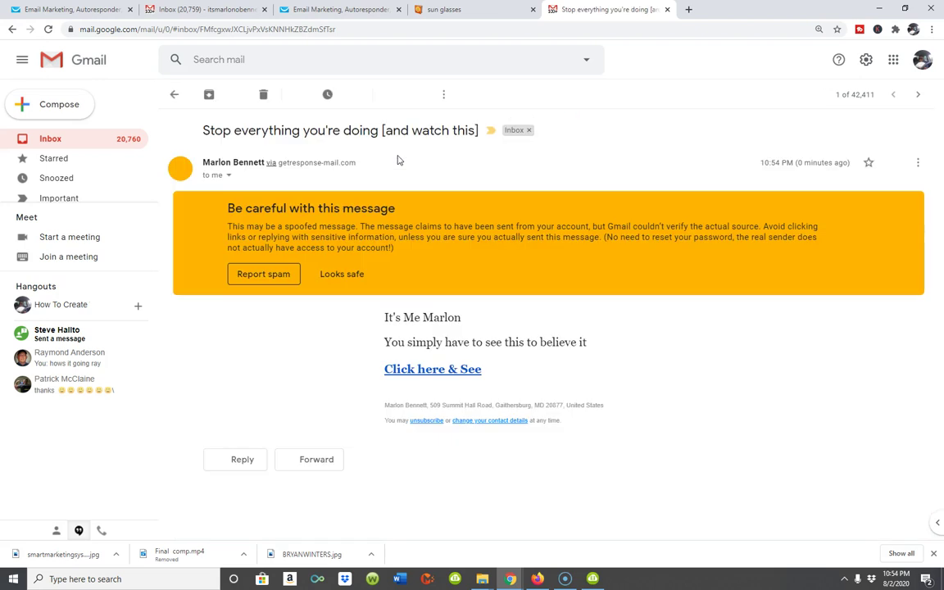
{"action": "left_click", "coordinate": [347, 276]}
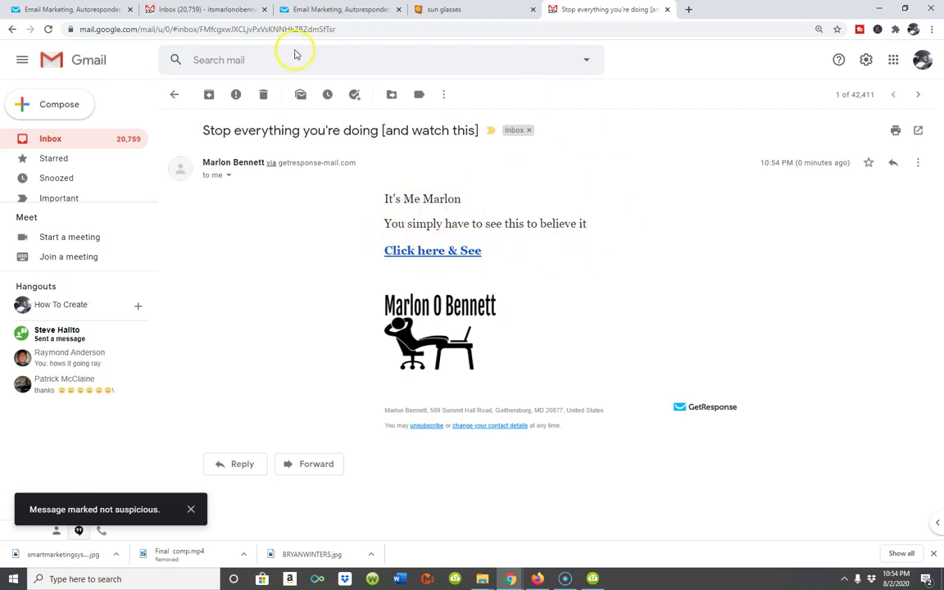
{"action": "left_click", "coordinate": [434, 249]}
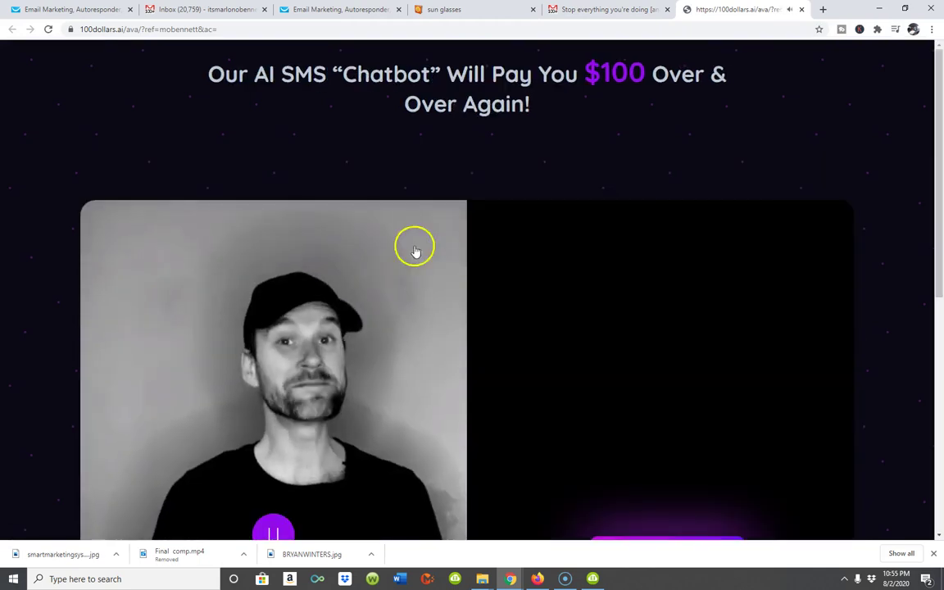
- Pause the 100dollars.ai sales video and return to the GetResponse autoresponder list
{"action": "scroll", "coordinate": [189, 484], "scroll_direction": "down", "scroll_amount": 3}
{"action": "left_click", "coordinate": [277, 318]}
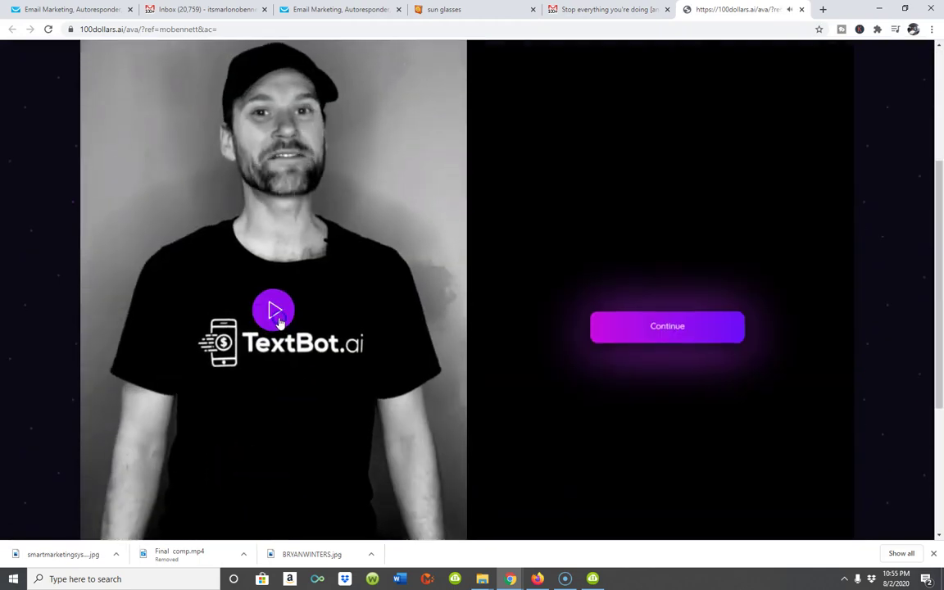
{"action": "scroll", "coordinate": [485, 280], "scroll_direction": "up", "scroll_amount": 3}
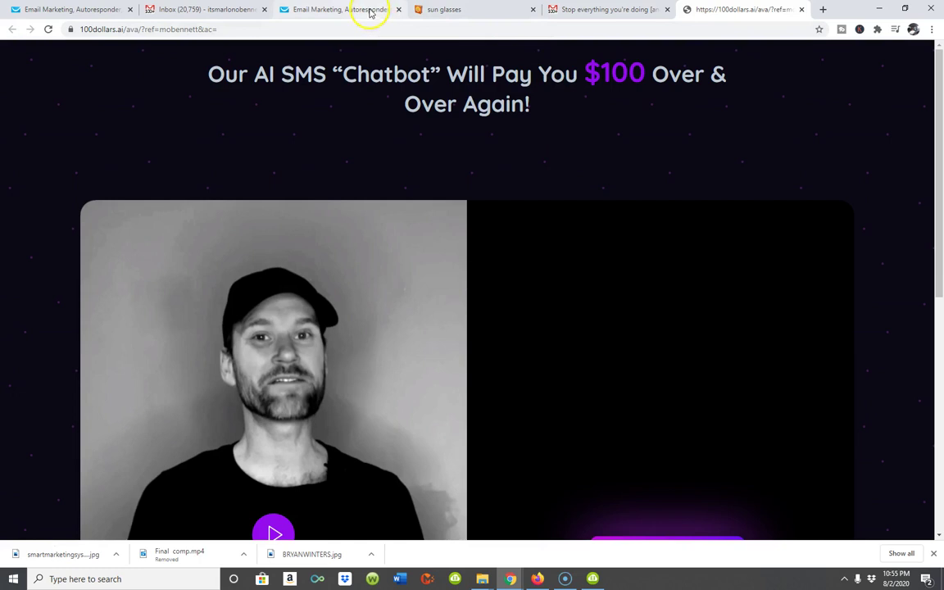
{"action": "left_click", "coordinate": [337, 9]}
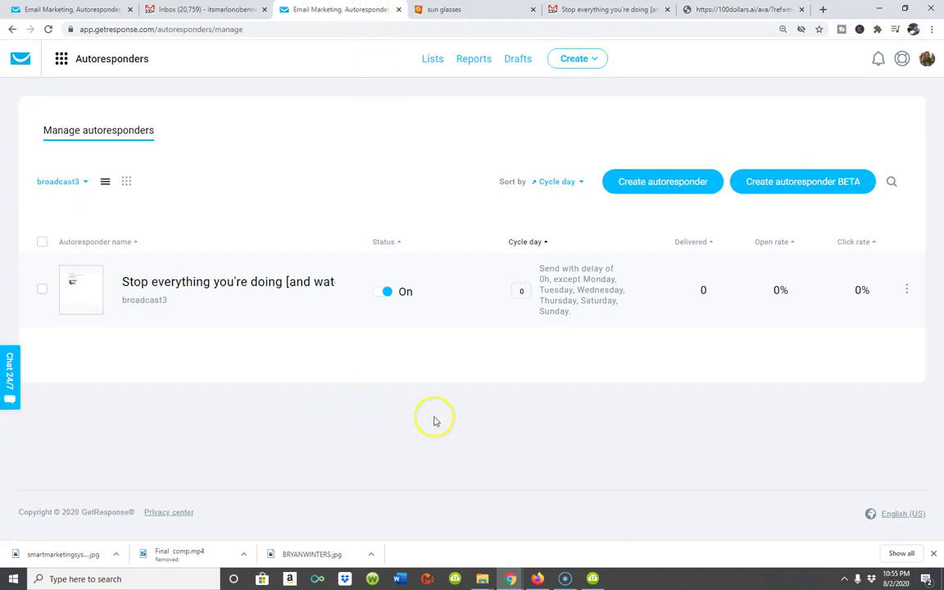